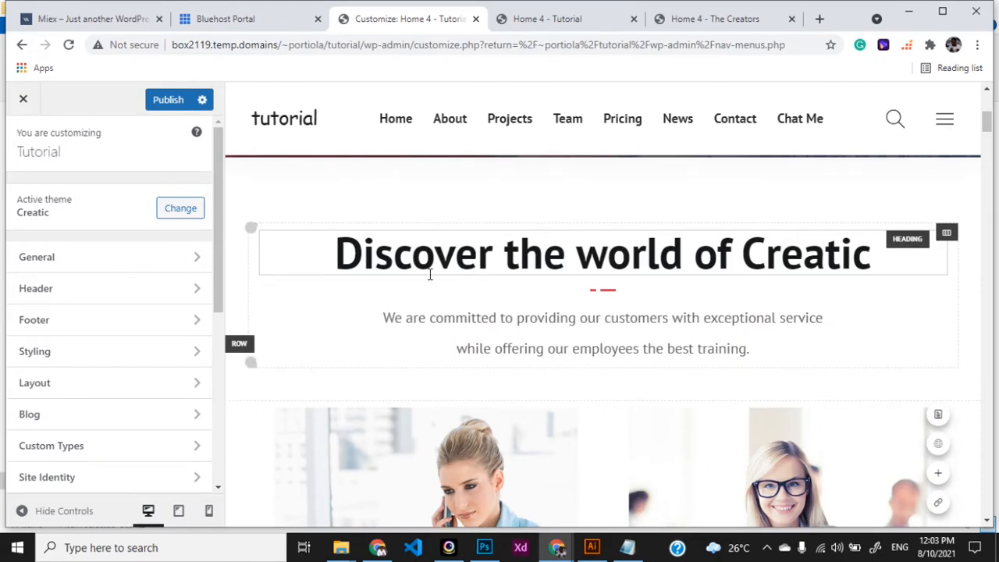
Review the "Discover the world of Creatic" section and its media boxes in the customizer preview and on the live tutorial site.
click(435, 253)
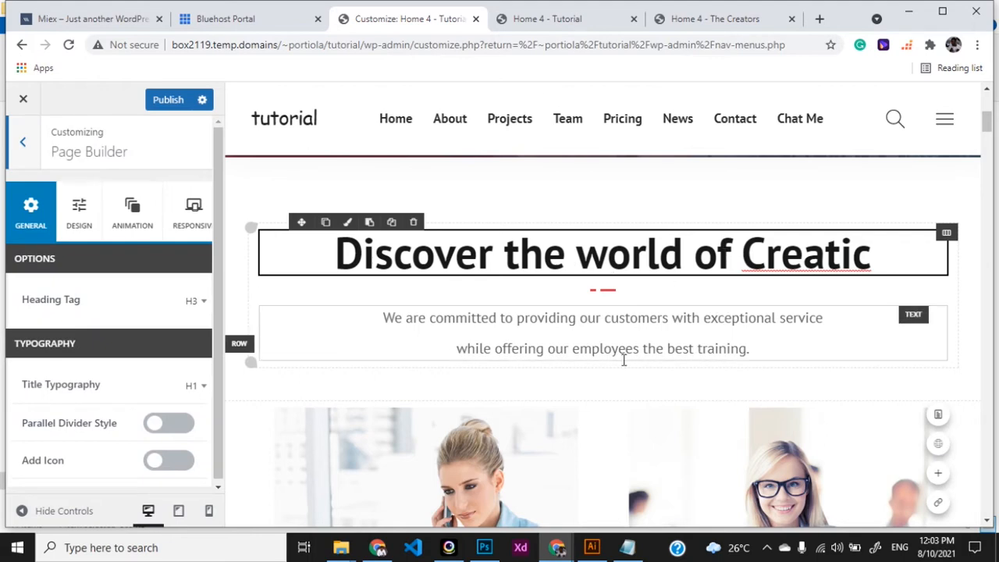
scroll(622, 360, down, 2)
scroll(624, 360, down, 3)
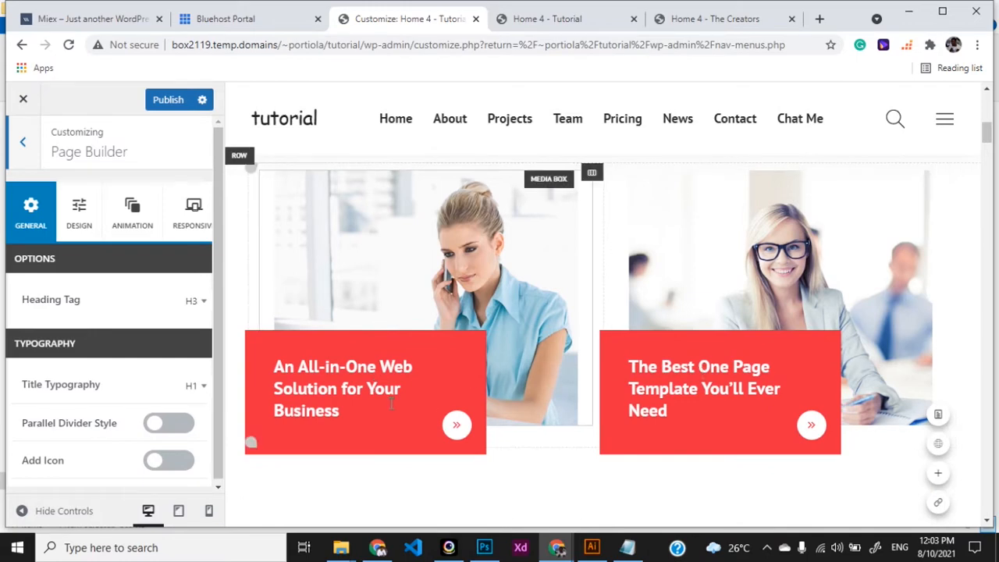
scroll(414, 390, up, 2)
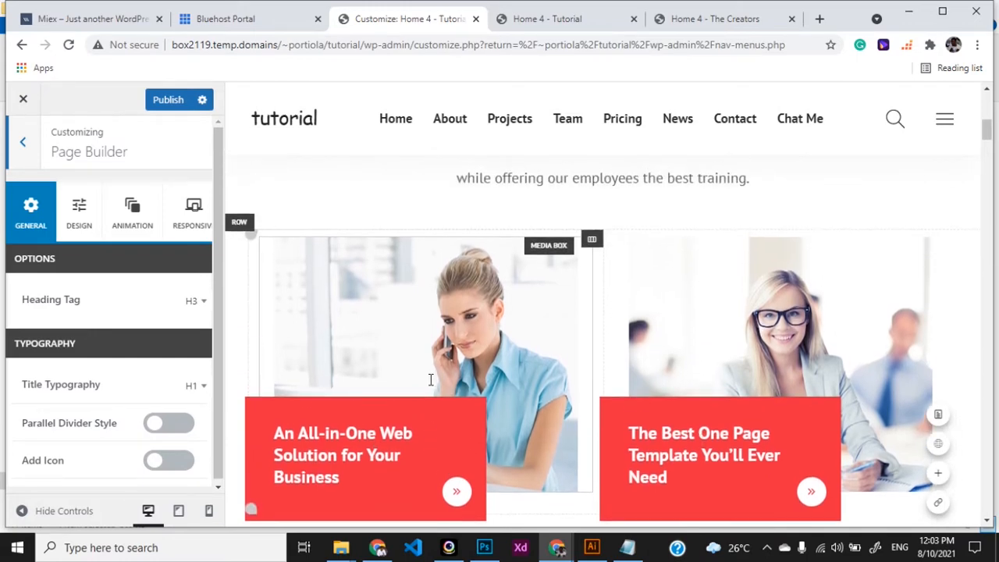
click(546, 19)
scroll(486, 275, down, 2)
scroll(485, 275, down, 5)
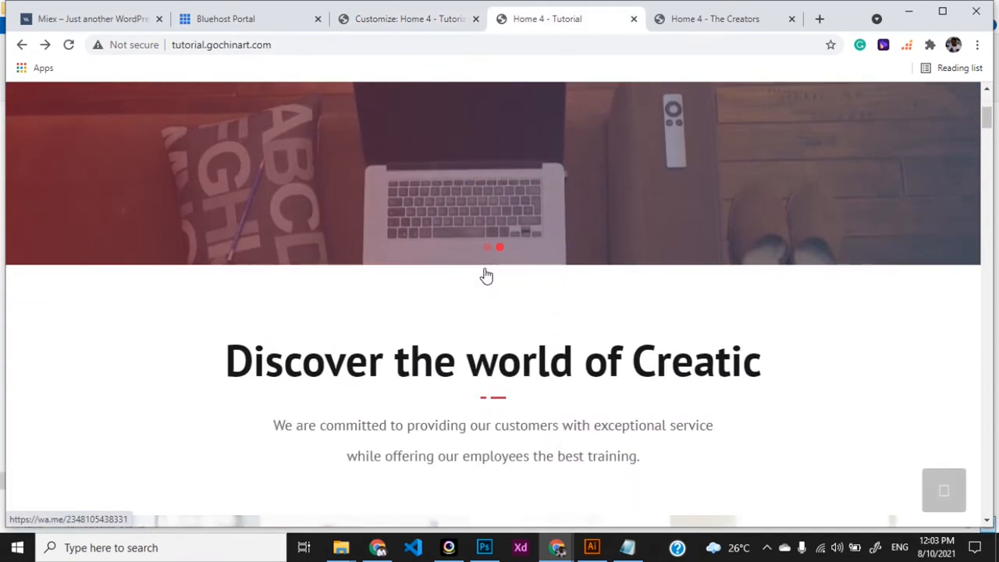
Switch to the finished The Creators reference site and examine the "Who we are" section between the hero slider and the testimonial.
click(687, 19)
scroll(557, 245, down, 2)
scroll(559, 245, up, 5)
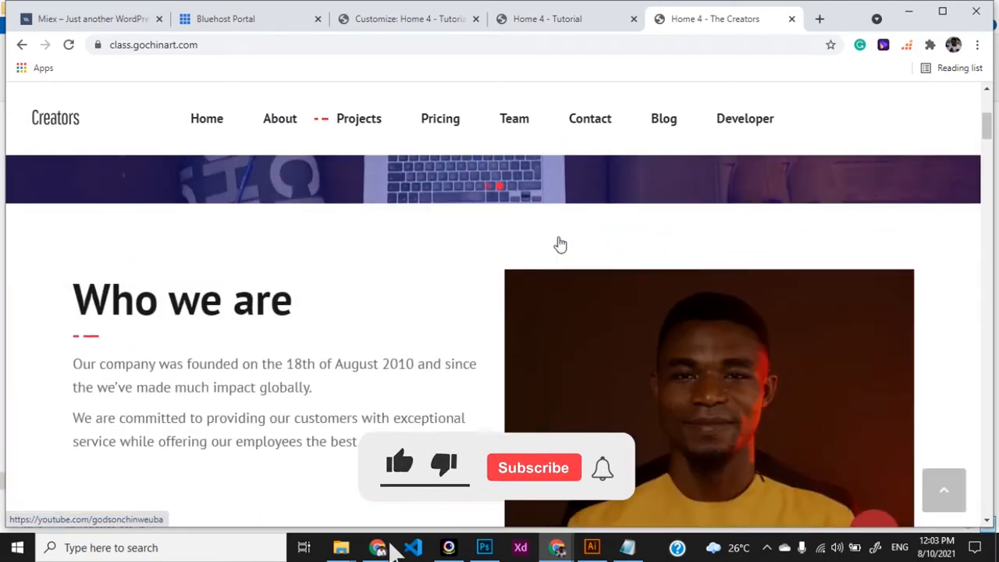
scroll(559, 241, up, 4)
scroll(559, 238, down, 3)
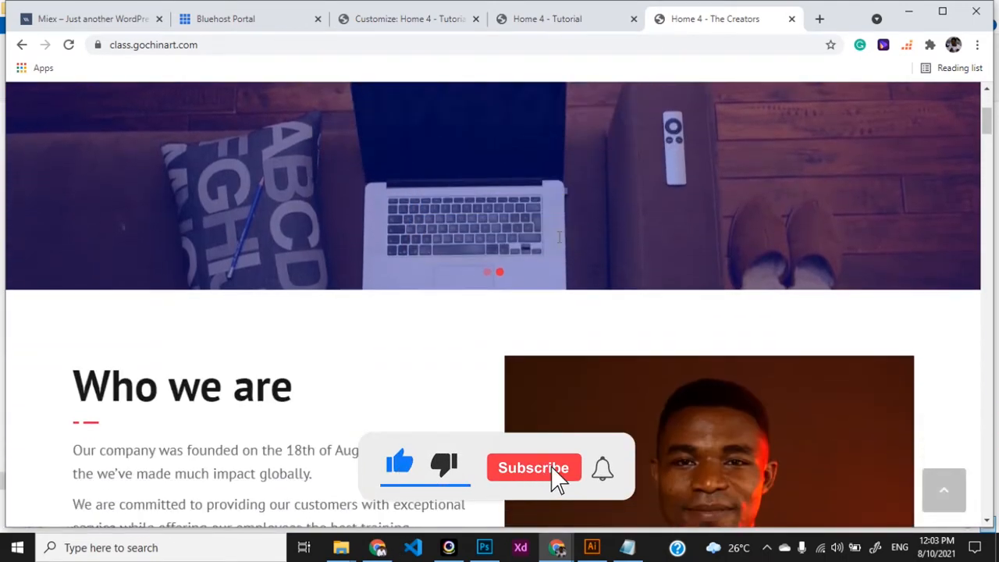
scroll(558, 238, down, 2)
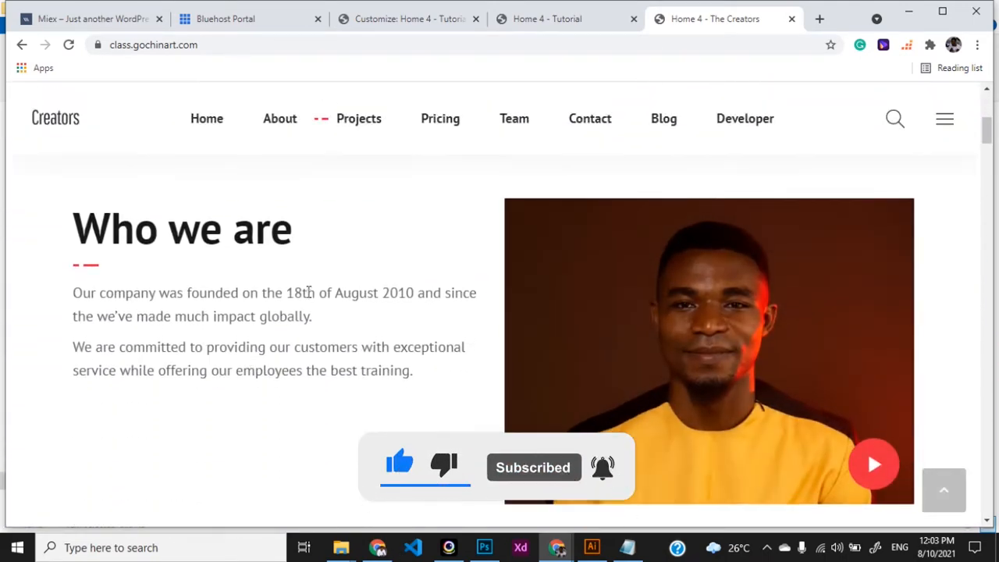
scroll(308, 291, up, 3)
scroll(517, 310, down, 1)
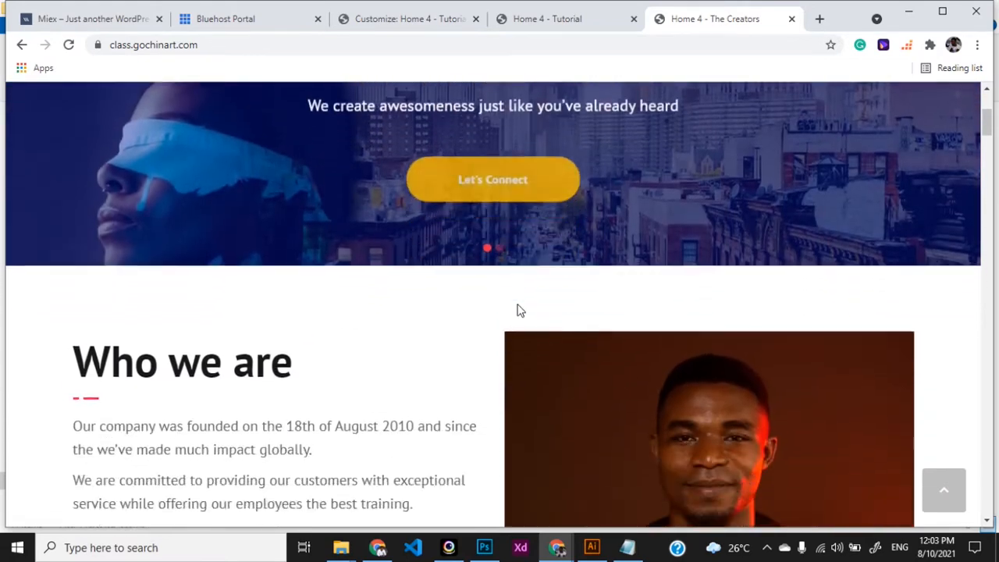
scroll(490, 417, down, 2)
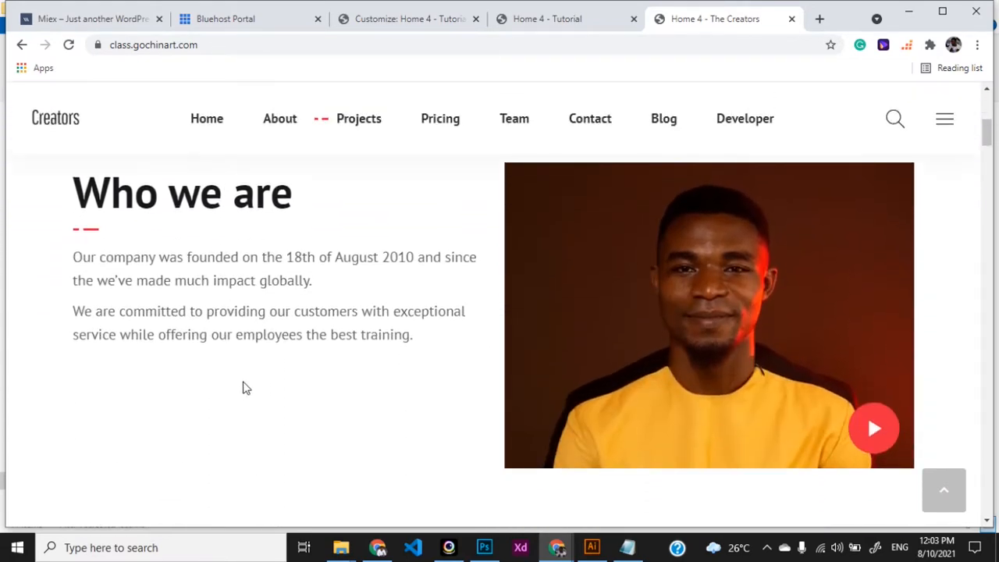
scroll(351, 459, down, 1)
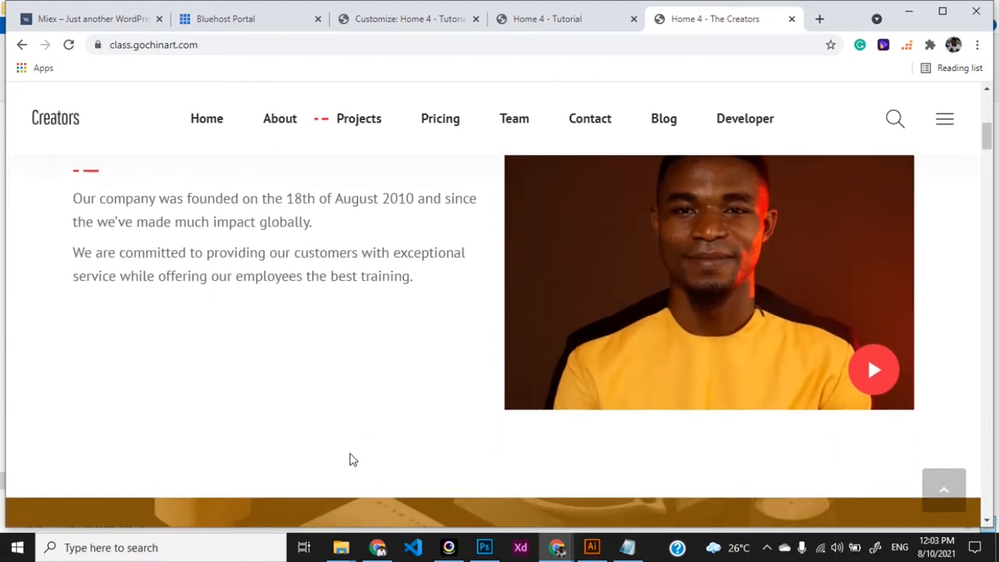
scroll(566, 499, down, 3)
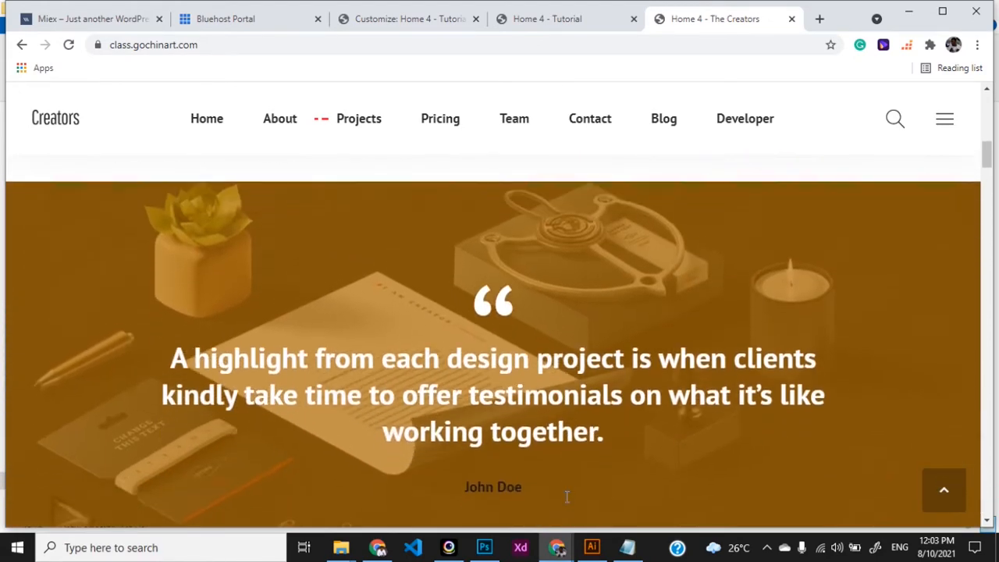
scroll(566, 496, up, 3)
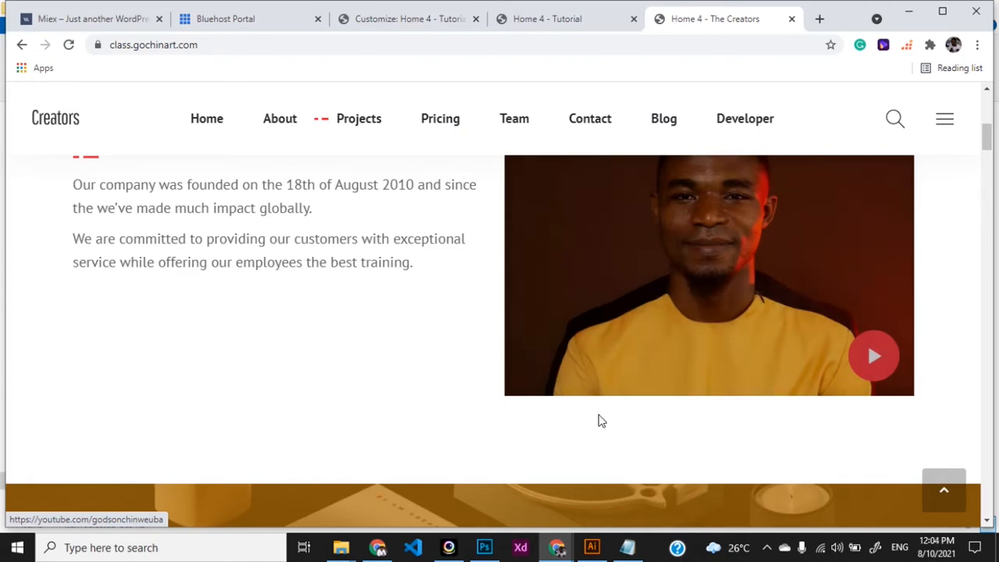
scroll(566, 473, down, 4)
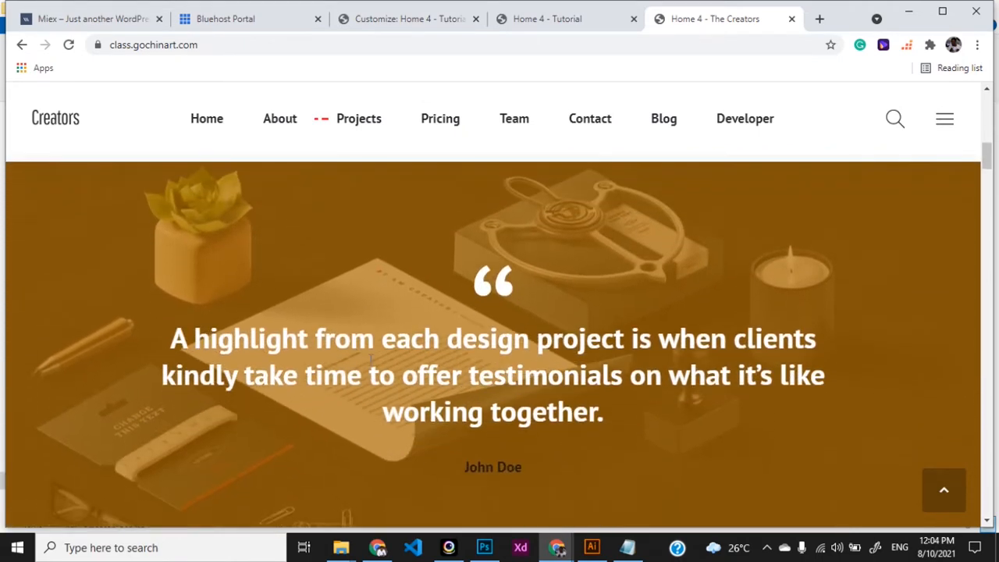
Examine the order of the testimonial, services, projects and team sections on the reference home page.
scroll(462, 349, down, 2)
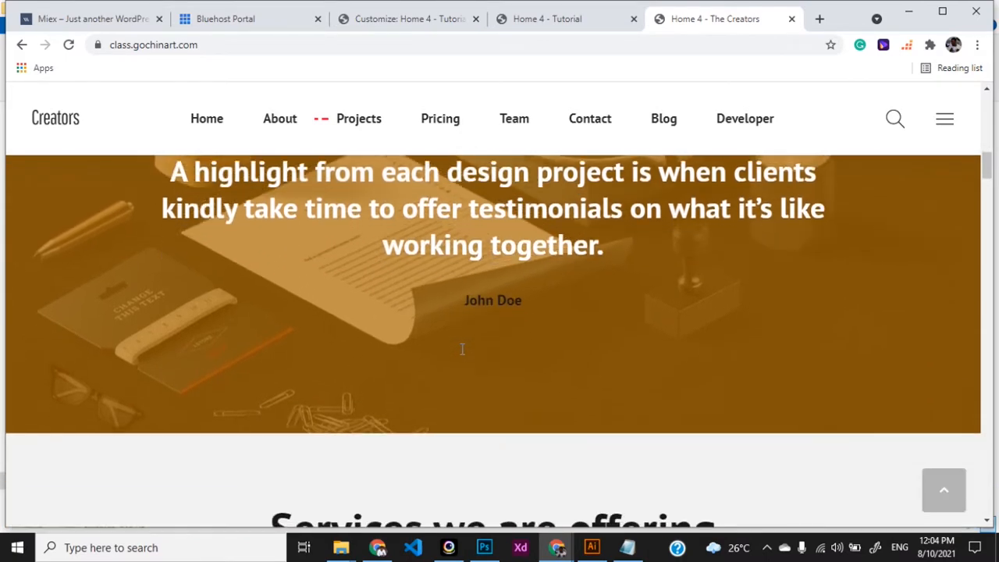
scroll(567, 292, down, 2)
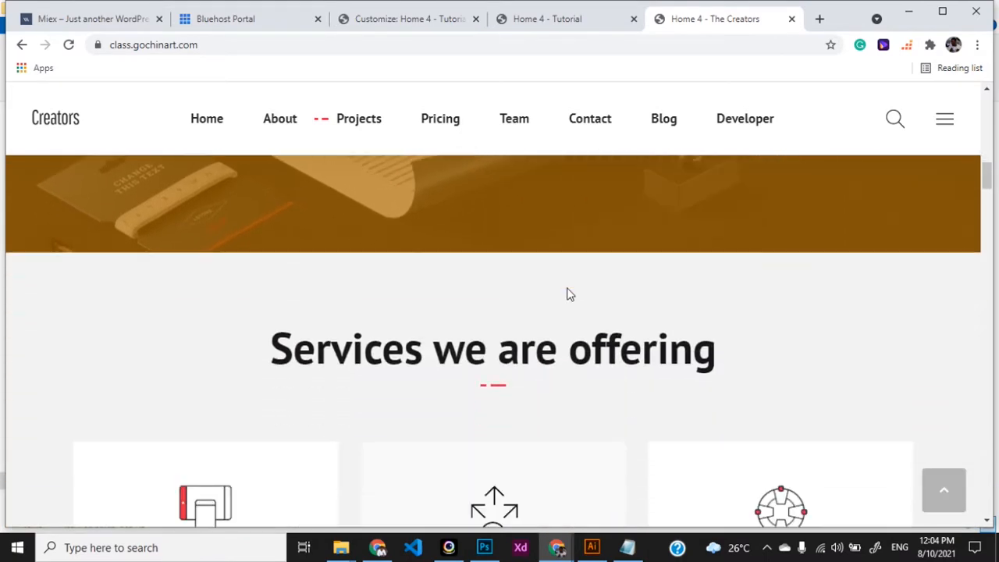
scroll(371, 382, down, 1)
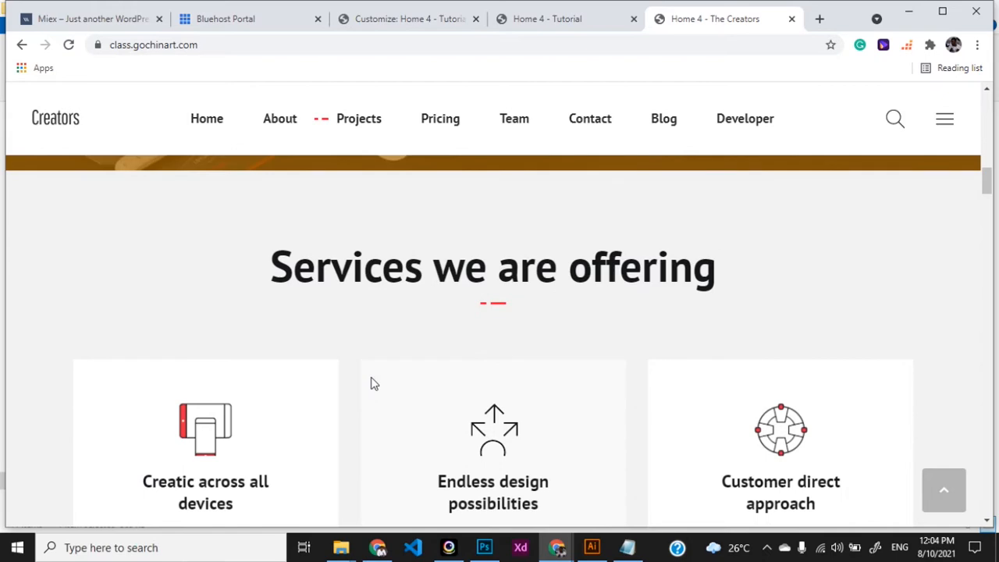
scroll(472, 424, down, 7)
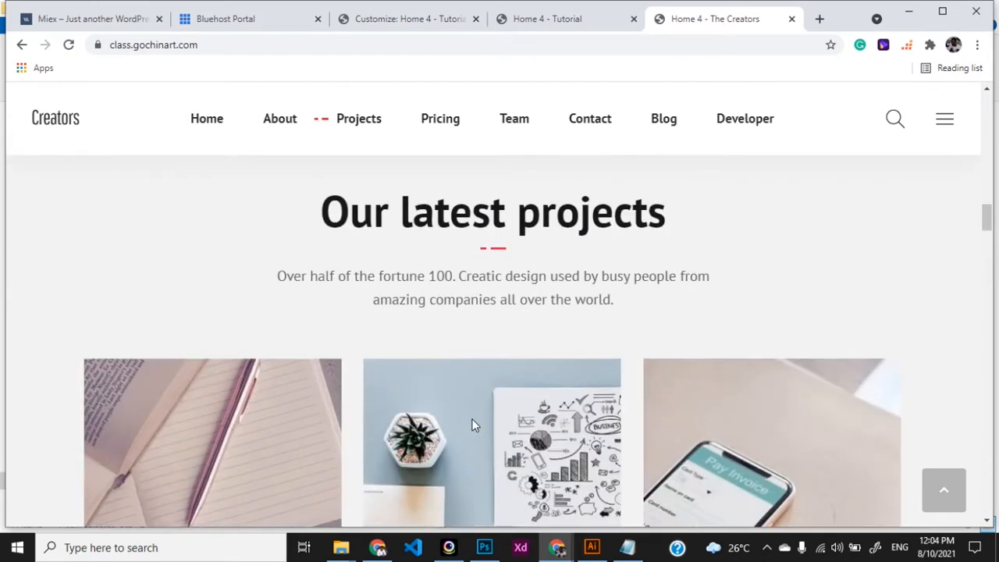
scroll(472, 426, down, 10)
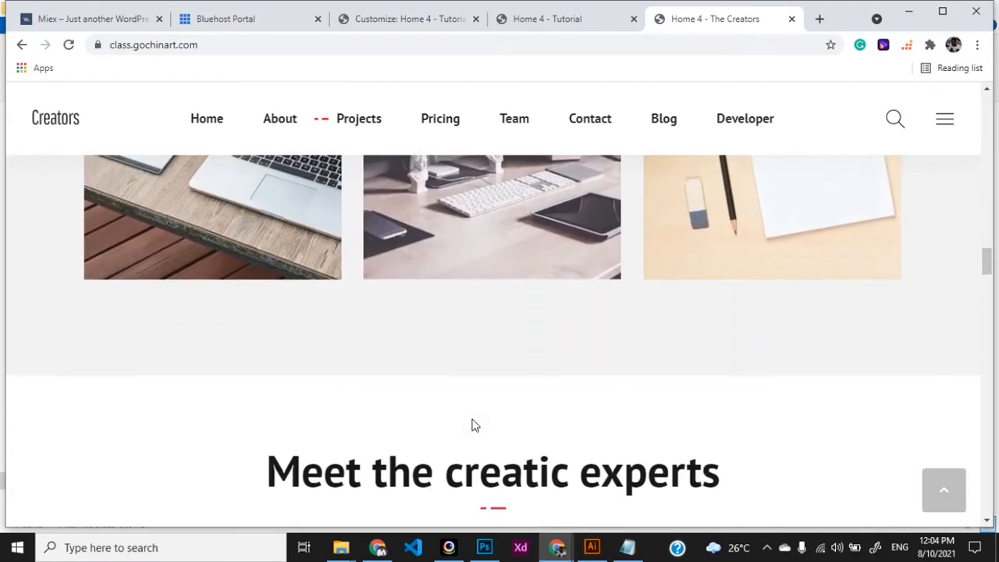
scroll(473, 425, down, 10)
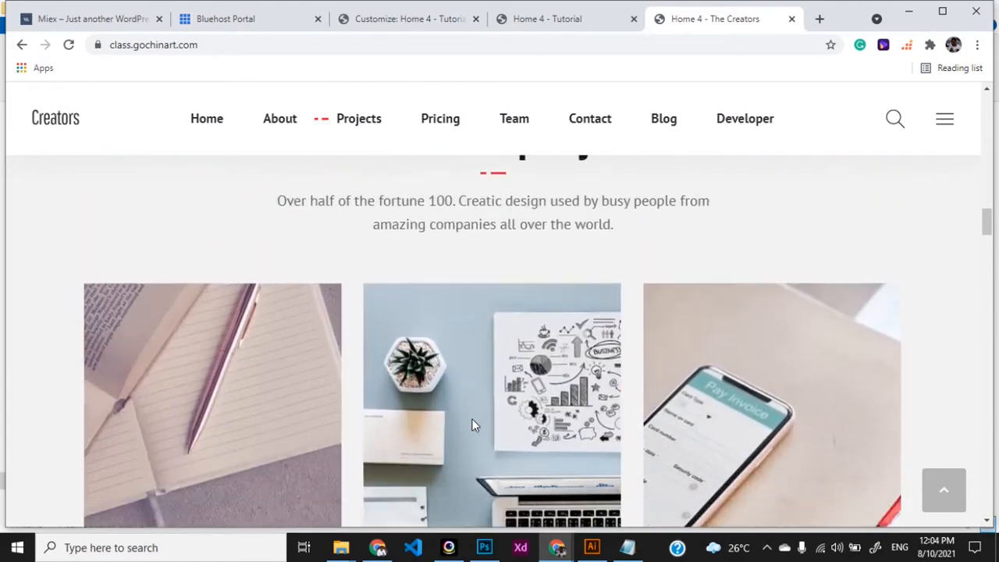
scroll(472, 424, down, 10)
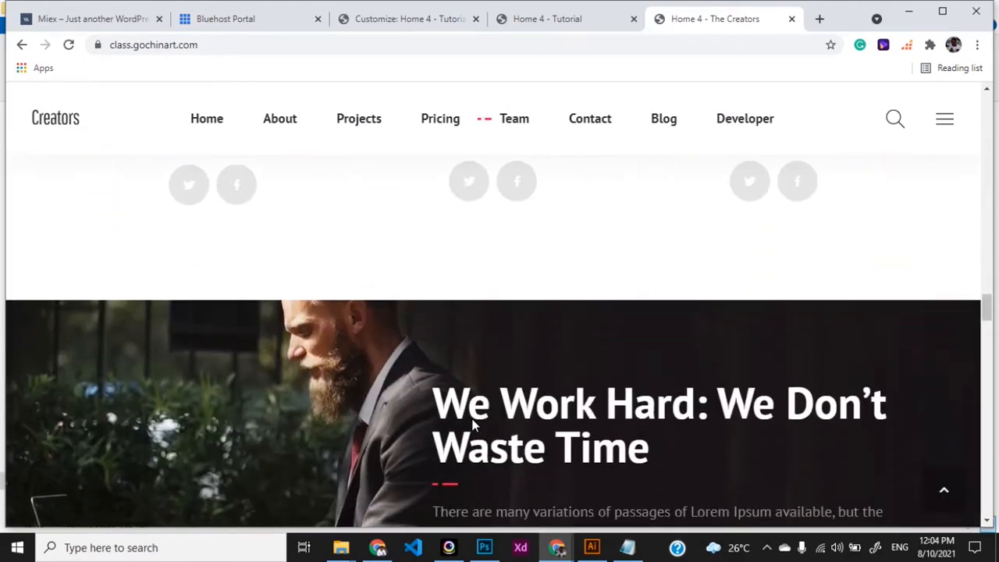
scroll(473, 422, down, 2)
scroll(473, 422, up, 8)
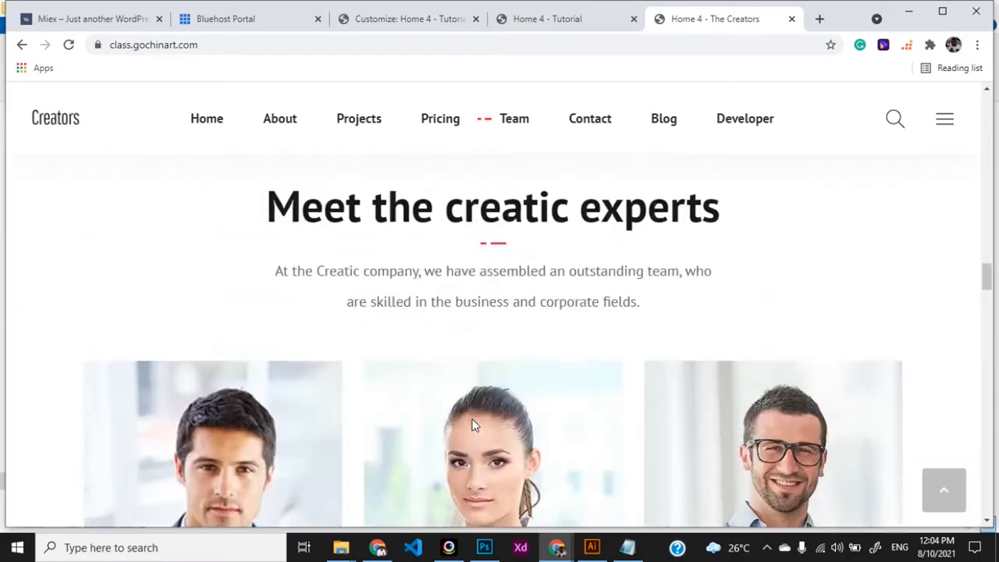
scroll(473, 425, up, 15)
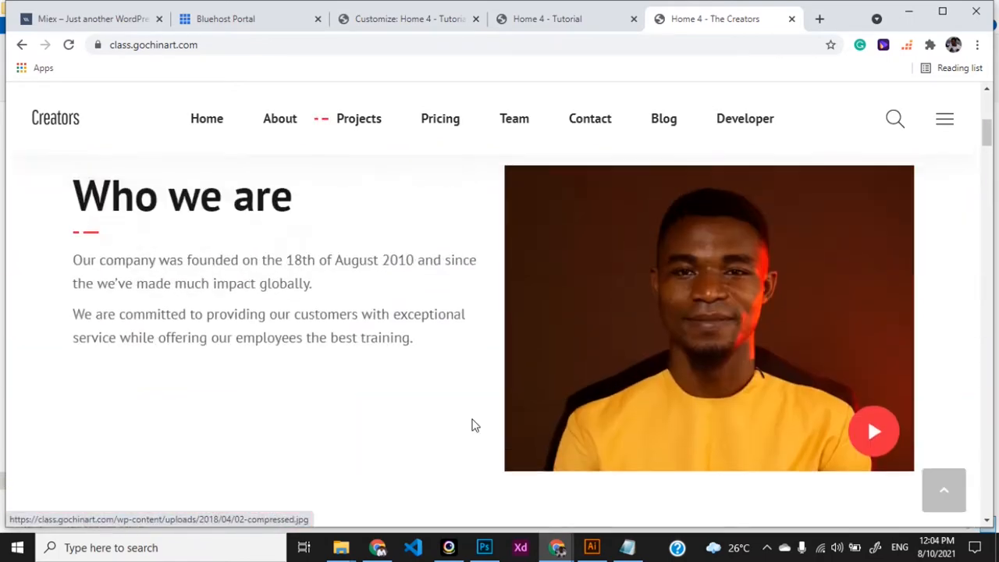
scroll(475, 425, up, 5)
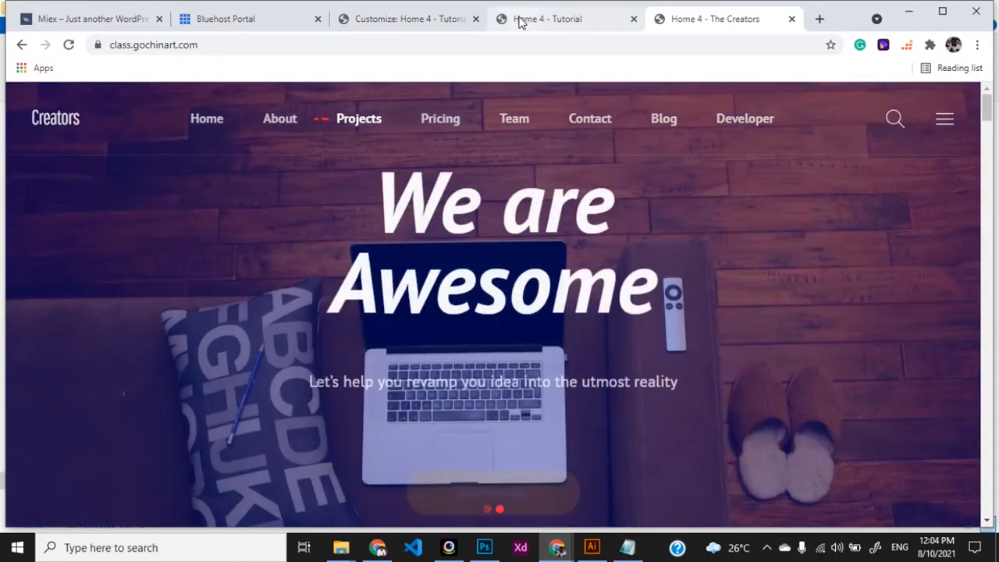
In the tutorial site's customizer, delete the "Discover the world of Creatic" row and the media box row directly below it.
click(409, 21)
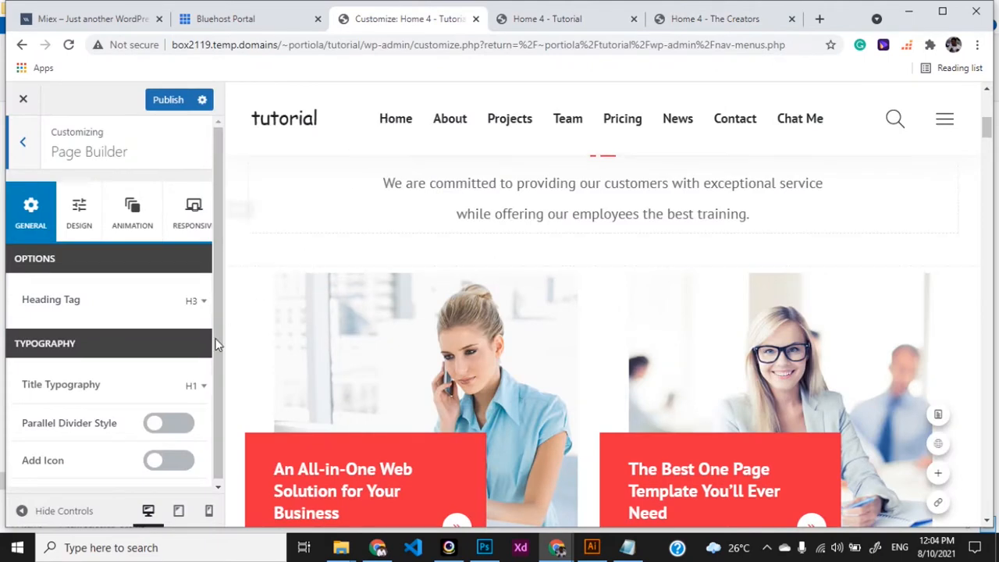
scroll(428, 264, up, 3)
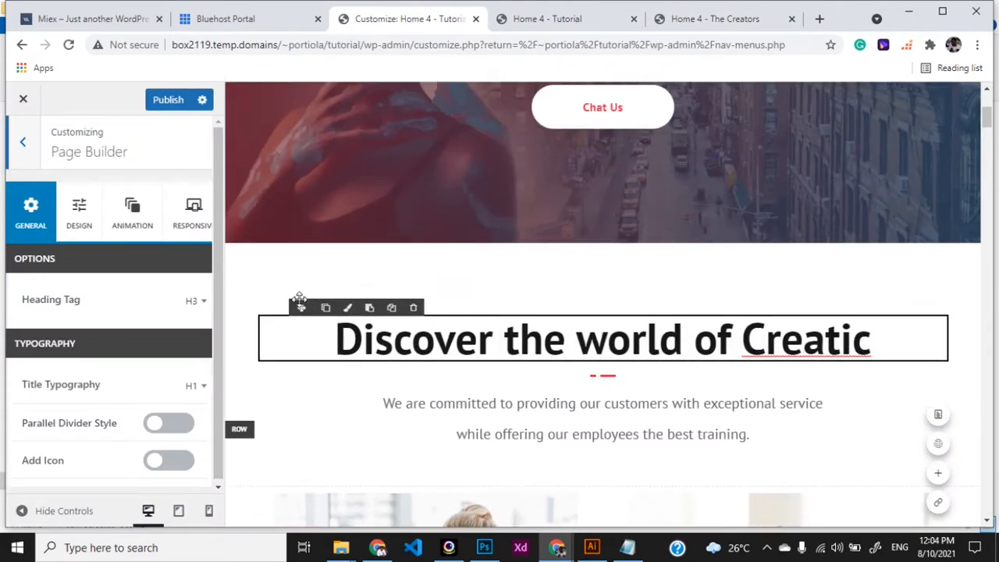
click(246, 429)
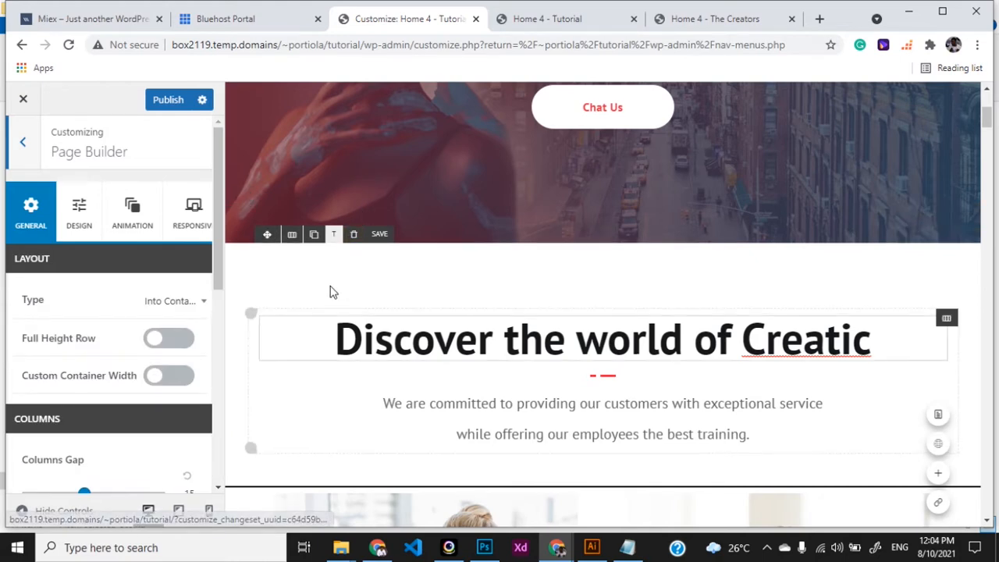
click(355, 235)
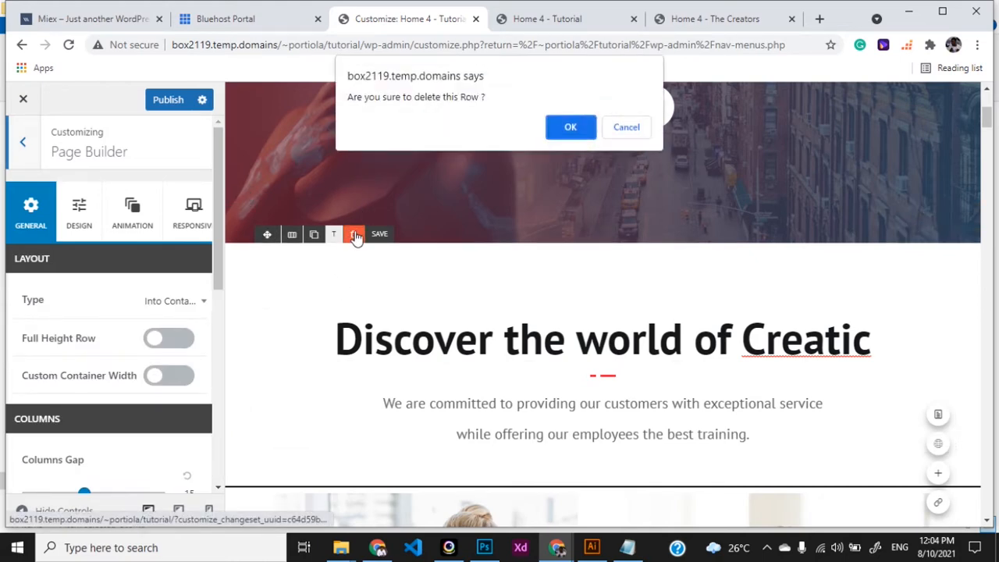
click(568, 128)
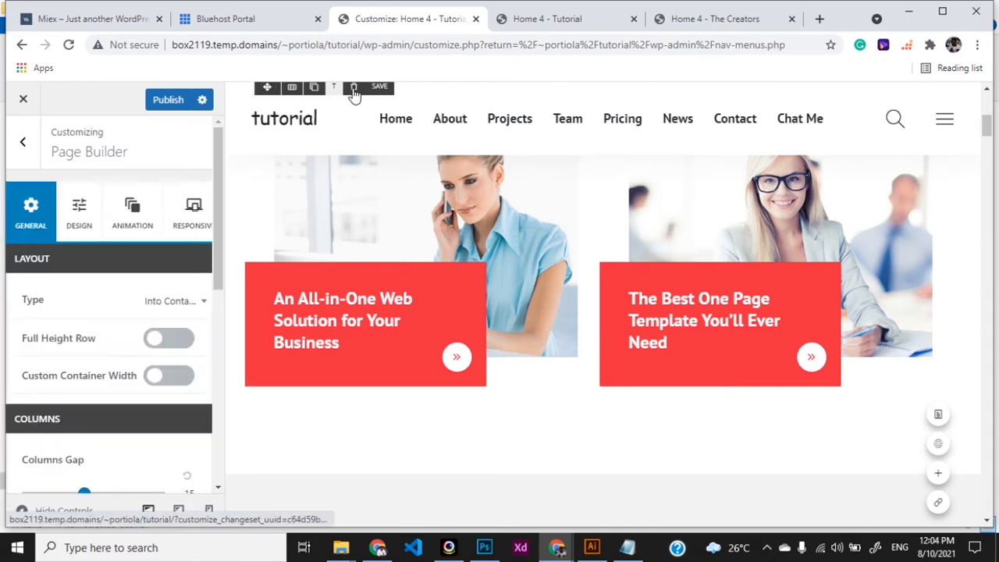
click(354, 88)
click(571, 127)
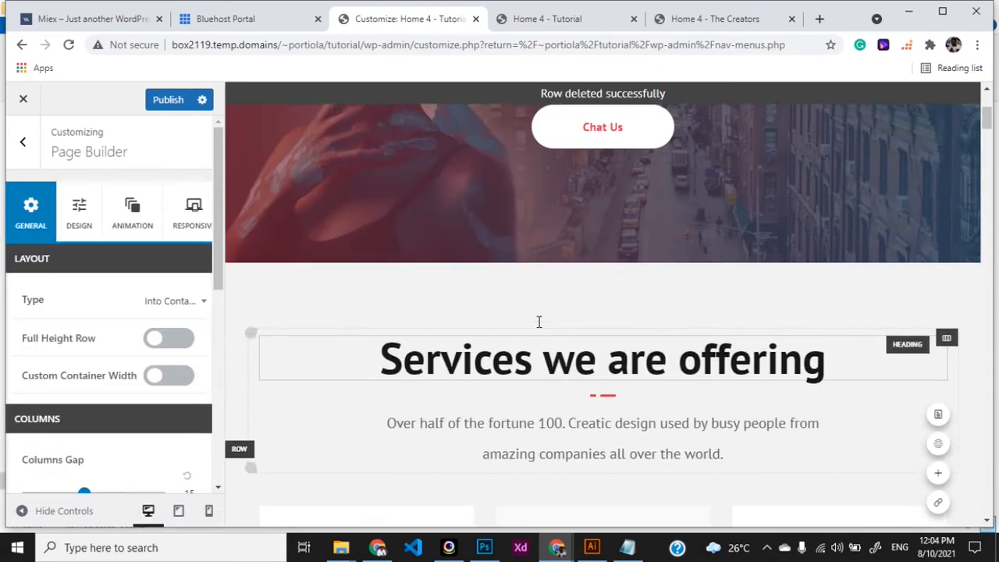
Move the "We are the stand out experts in business" row above the red testimonial row.
scroll(452, 457, down, 2)
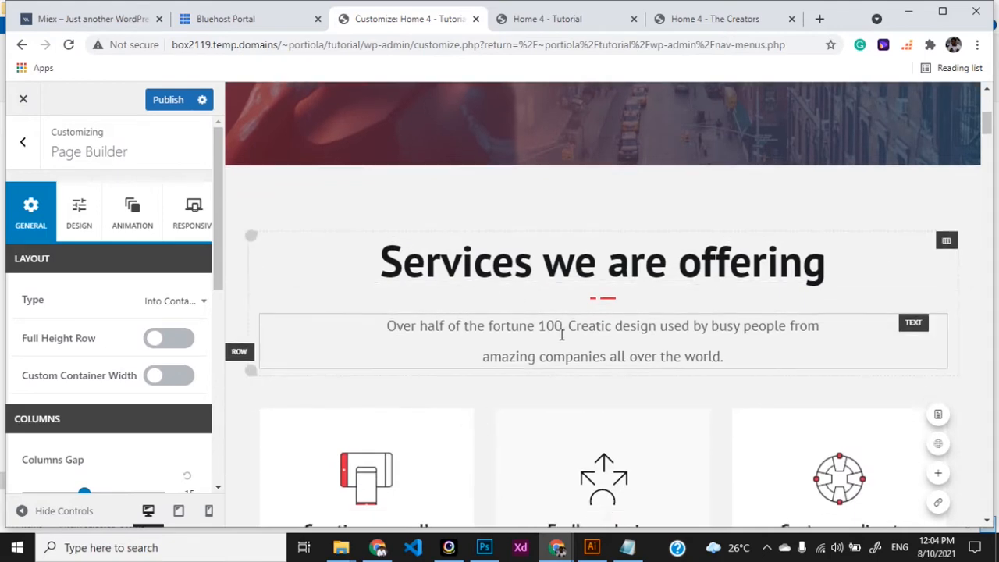
scroll(560, 334, down, 4)
scroll(560, 334, down, 5)
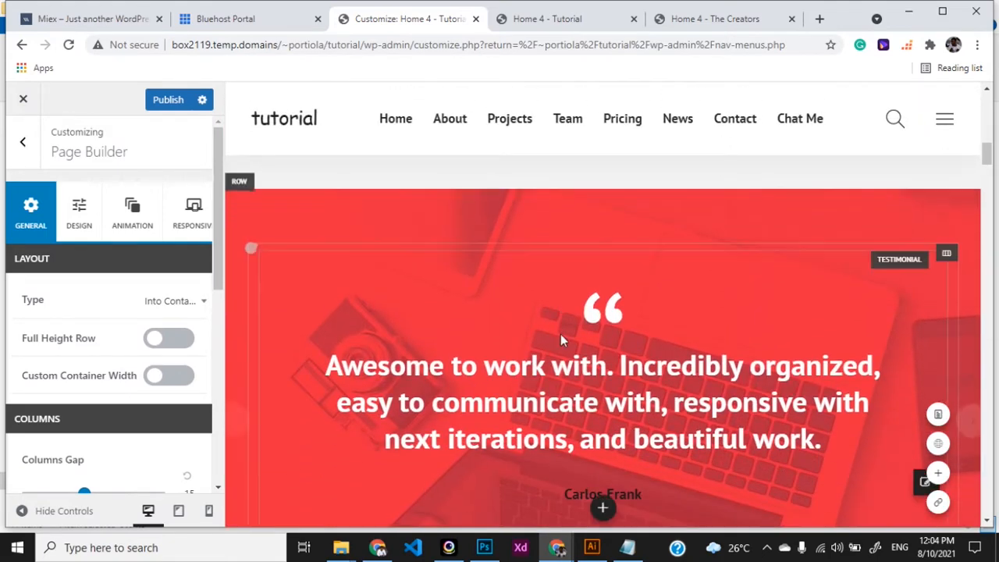
scroll(560, 334, down, 3)
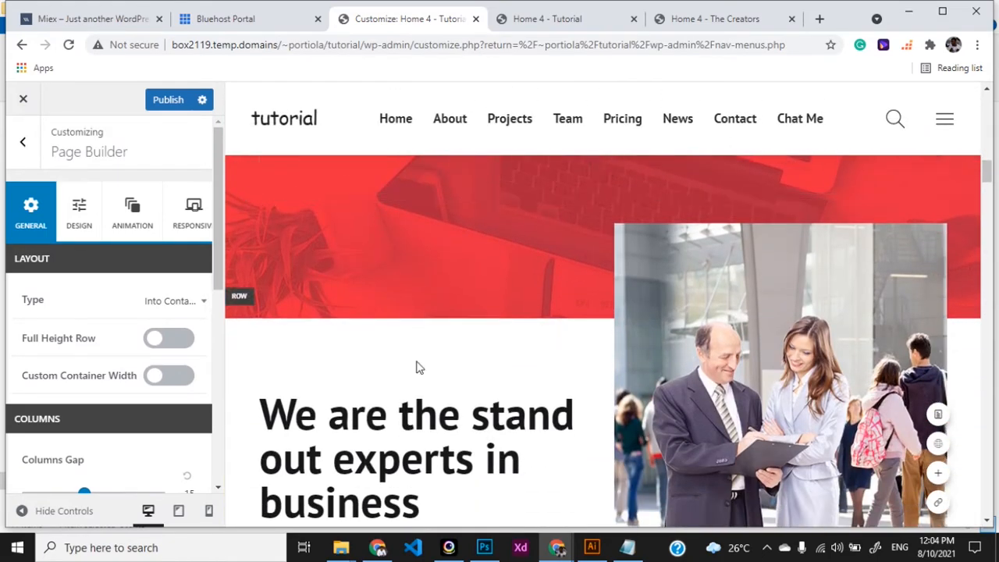
scroll(290, 376, down, 5)
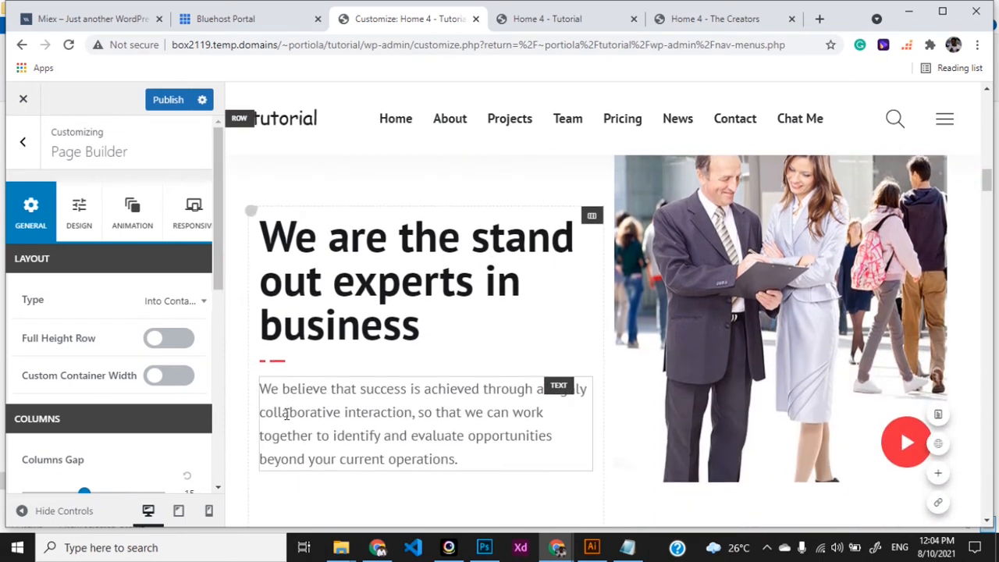
scroll(368, 317, up, 4)
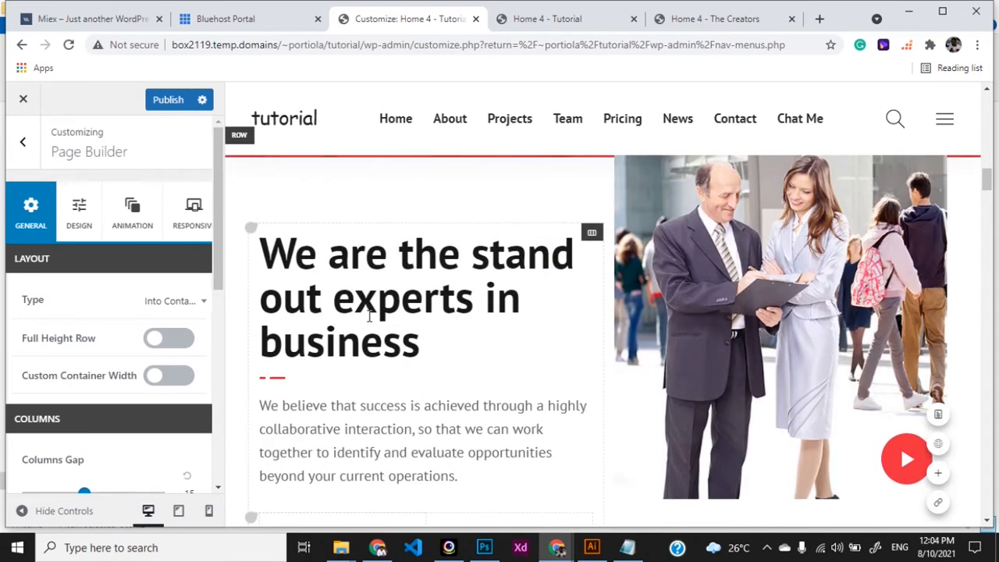
scroll(369, 316, up, 1)
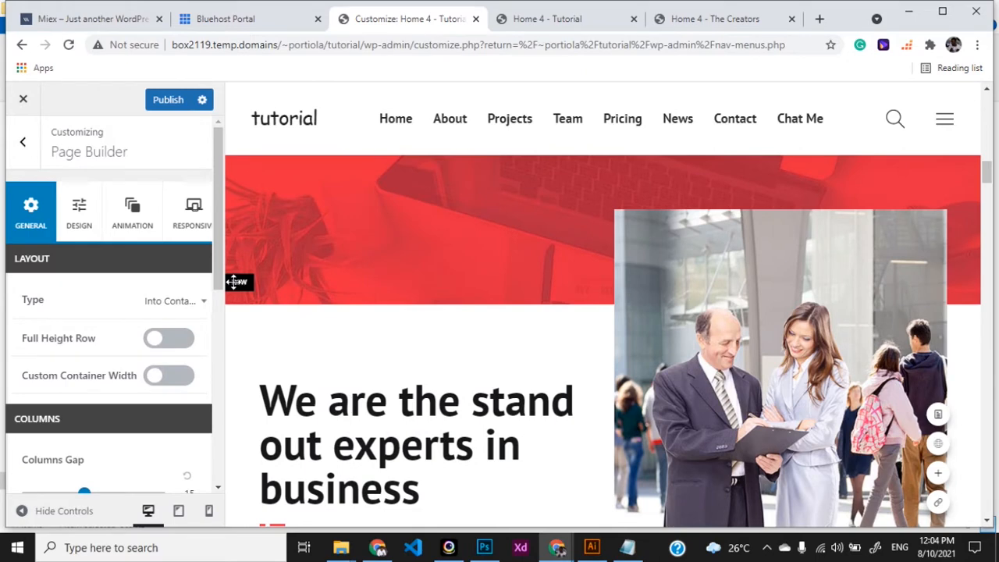
drag(235, 281, 247, 196)
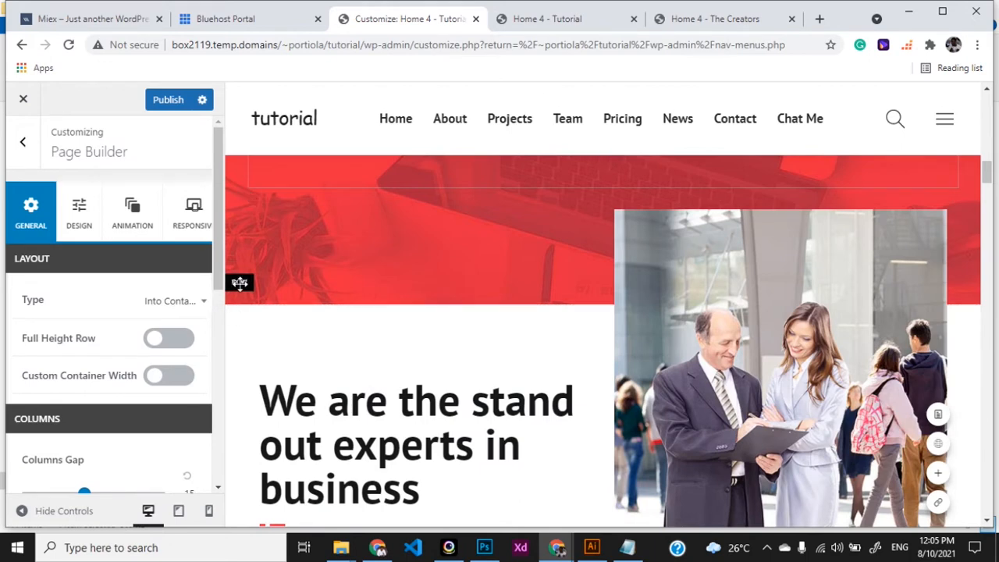
drag(239, 282, 244, 150)
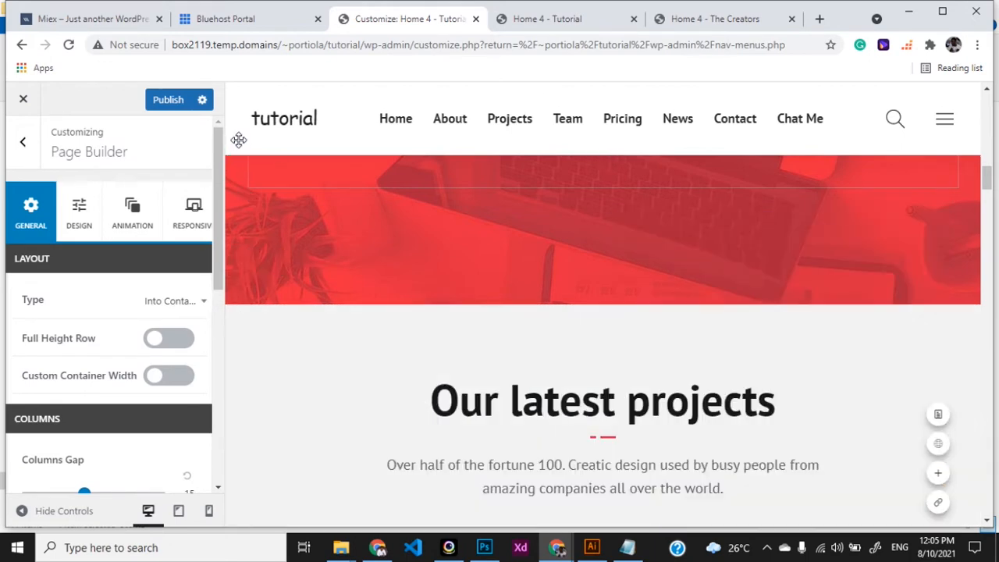
mouse_move(236, 95)
mouse_down()
mouse_move(249, 34)
mouse_move(237, 193)
mouse_move(245, 151)
mouse_move(982, 154)
mouse_move(752, 100)
mouse_move(390, 115)
mouse_move(269, 152)
mouse_move(225, 152)
mouse_move(227, 239)
mouse_move(252, 45)
mouse_move(263, 87)
mouse_up()
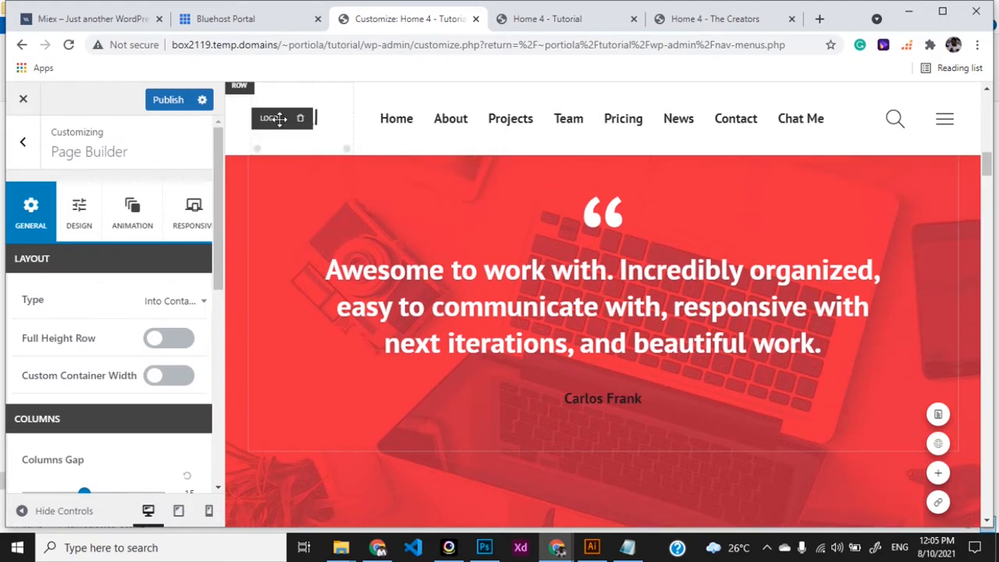
drag(279, 107, 279, 146)
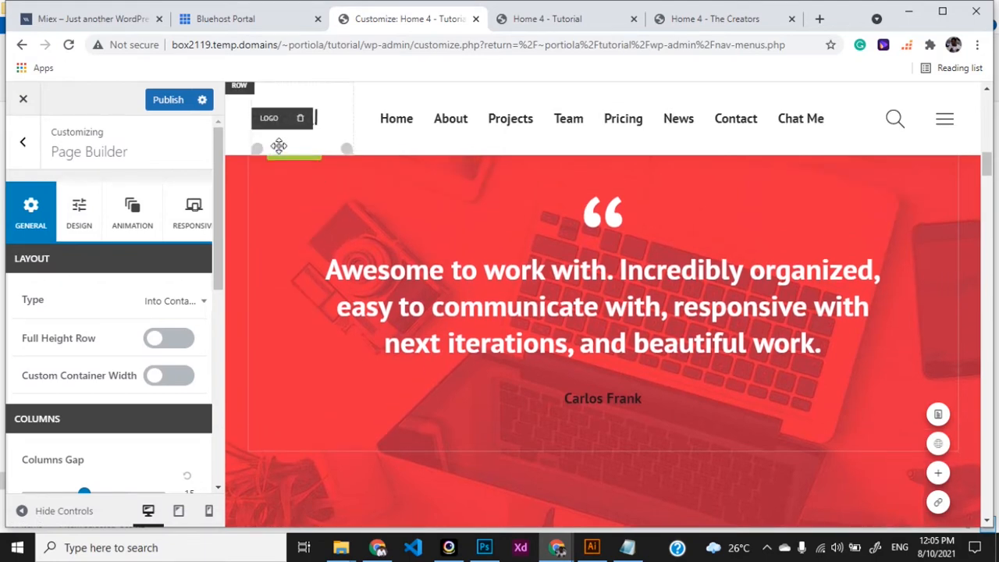
drag(279, 146, 280, 147)
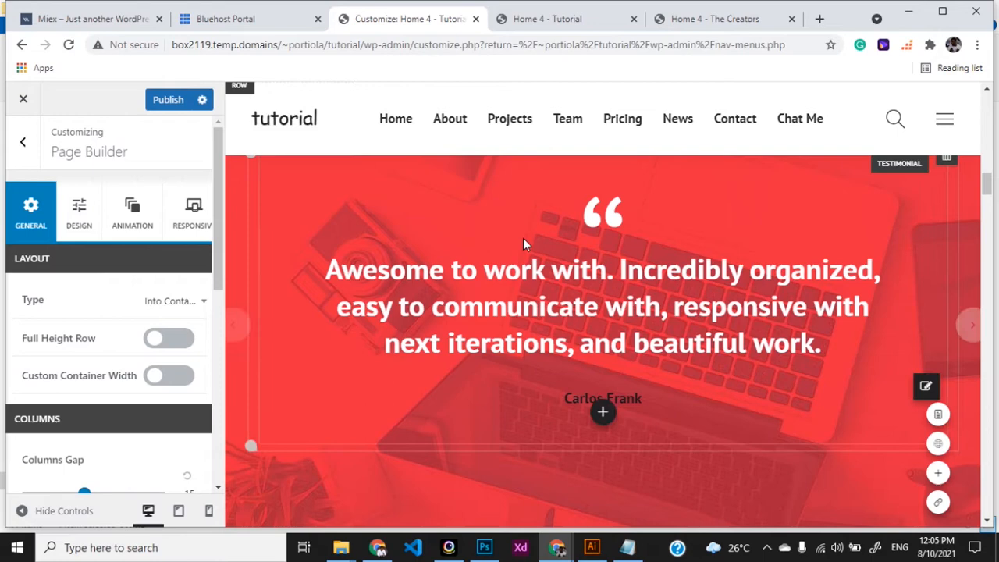
Move the "We are the stand out experts in business" row above the three service boxes, directly below the "Services we are offering" heading row.
click(986, 89)
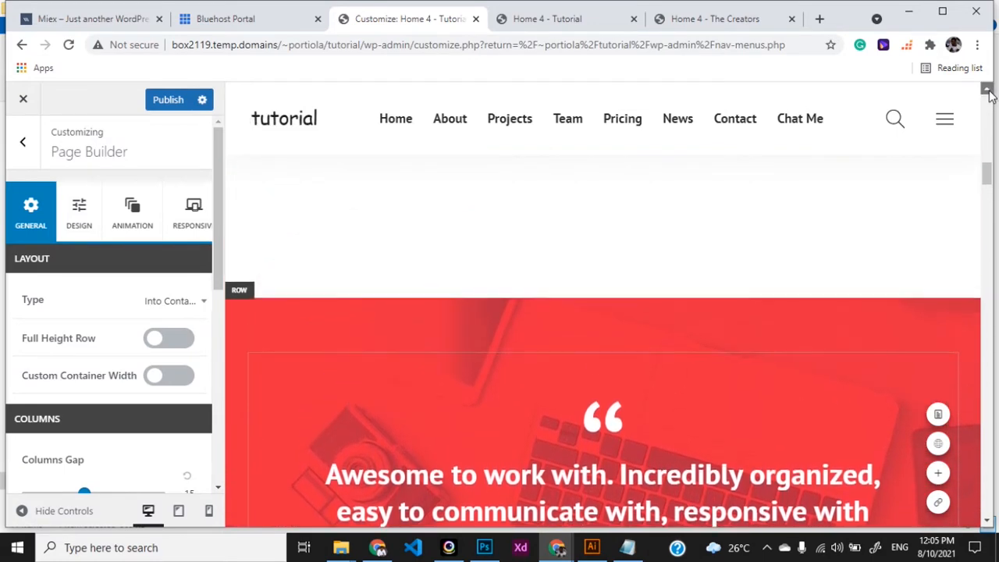
click(988, 90)
click(988, 90)
click(988, 89)
click(988, 89)
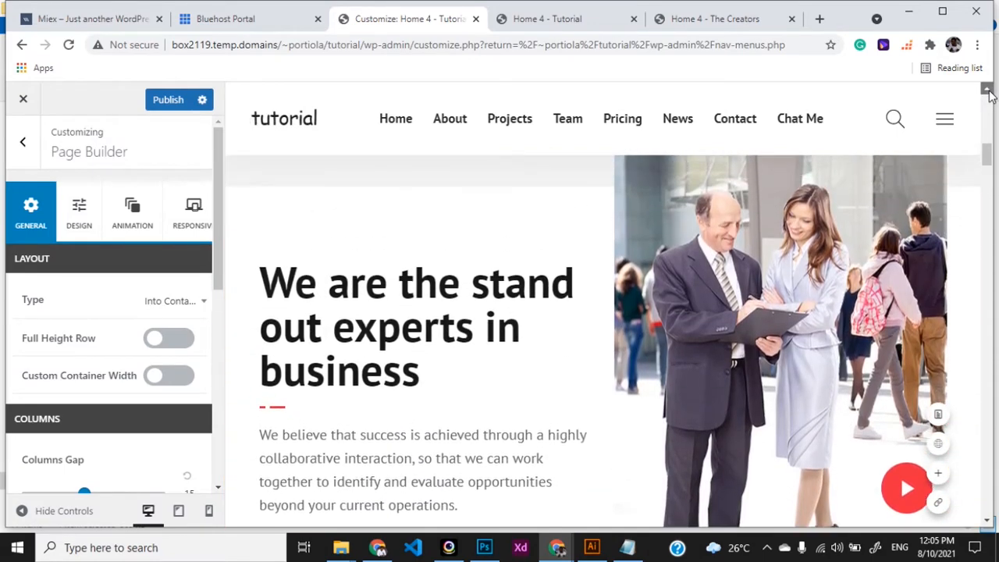
click(988, 90)
click(988, 90)
click(988, 90)
click(988, 90)
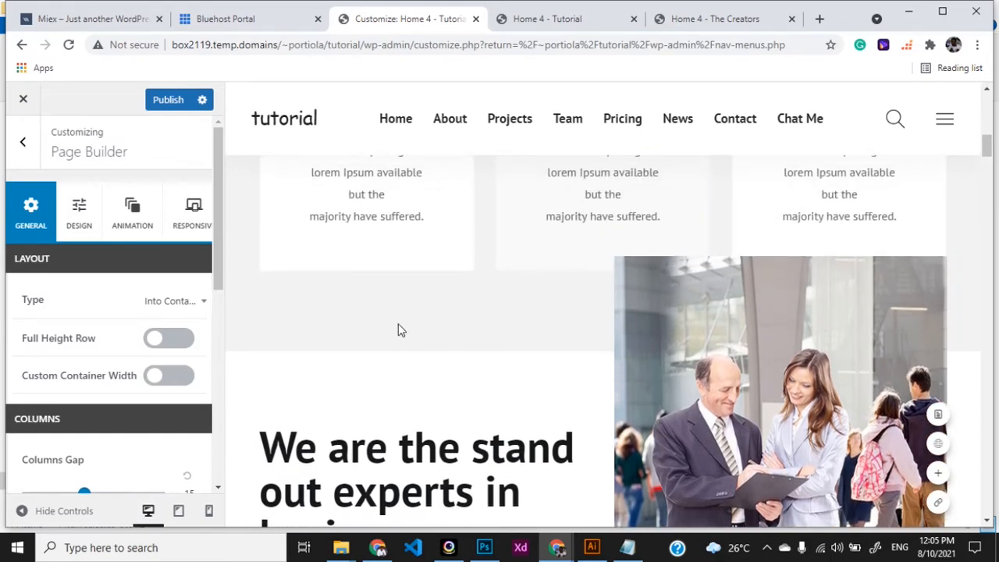
drag(988, 152, 987, 125)
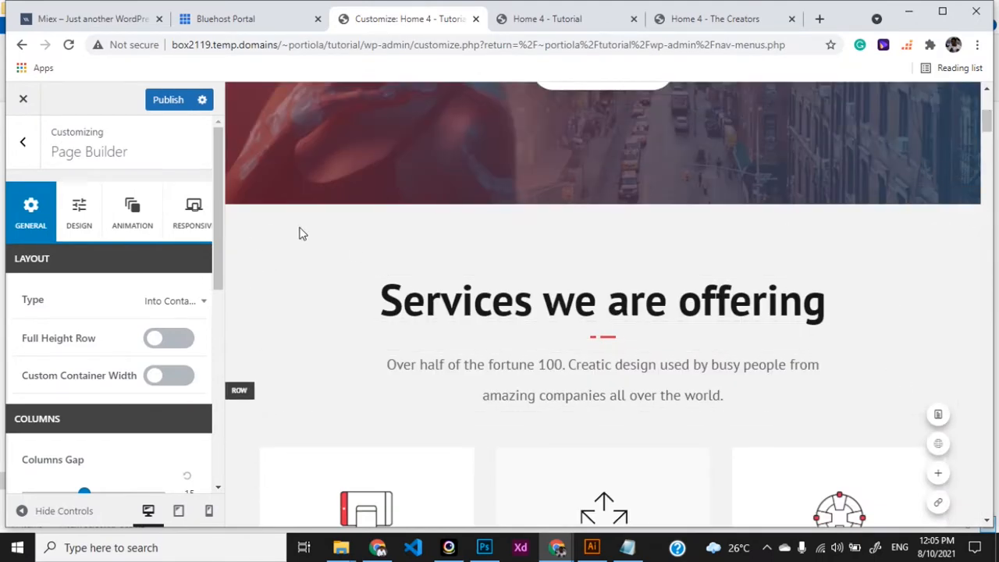
drag(989, 118, 989, 146)
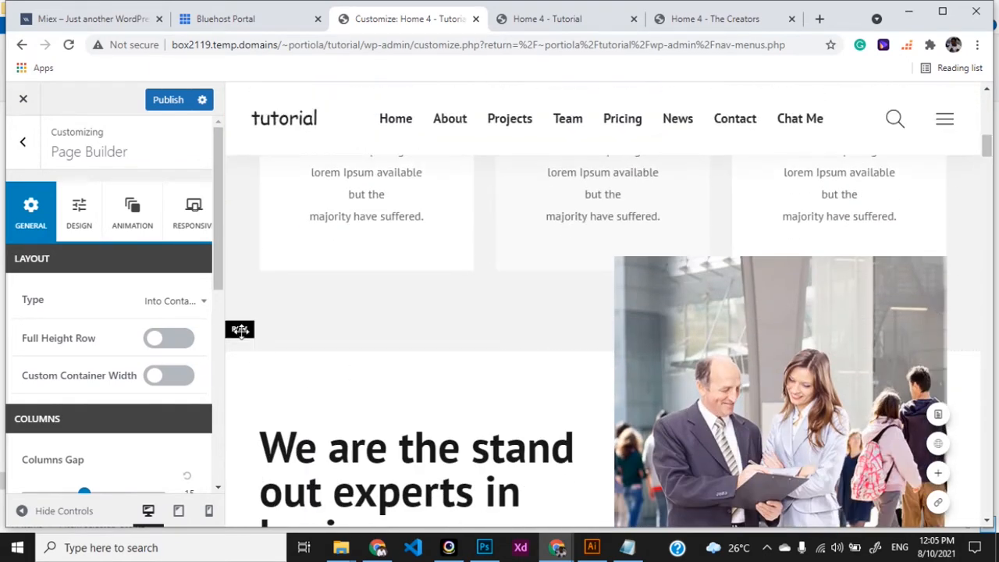
drag(238, 197, 238, 338)
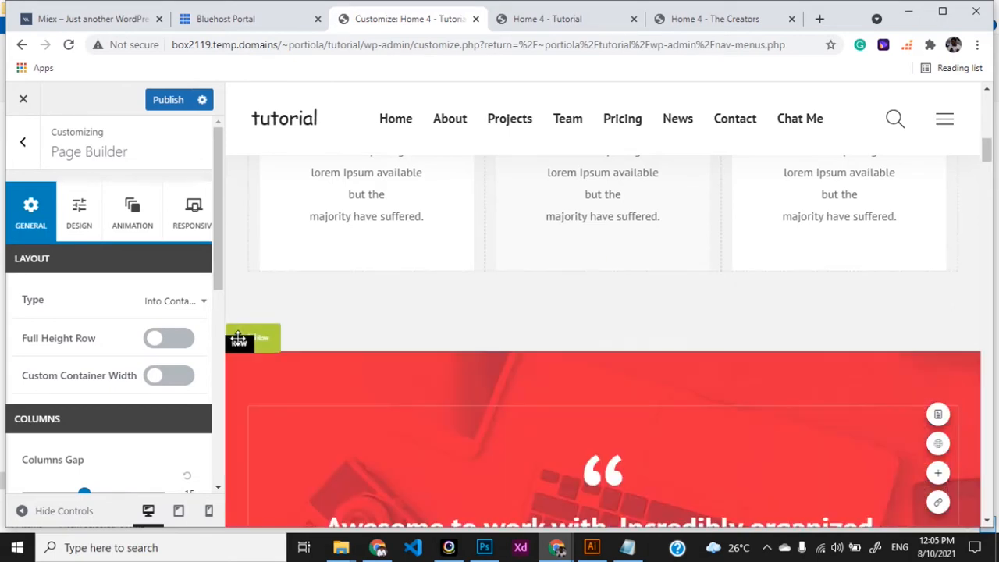
drag(262, 168, 238, 88)
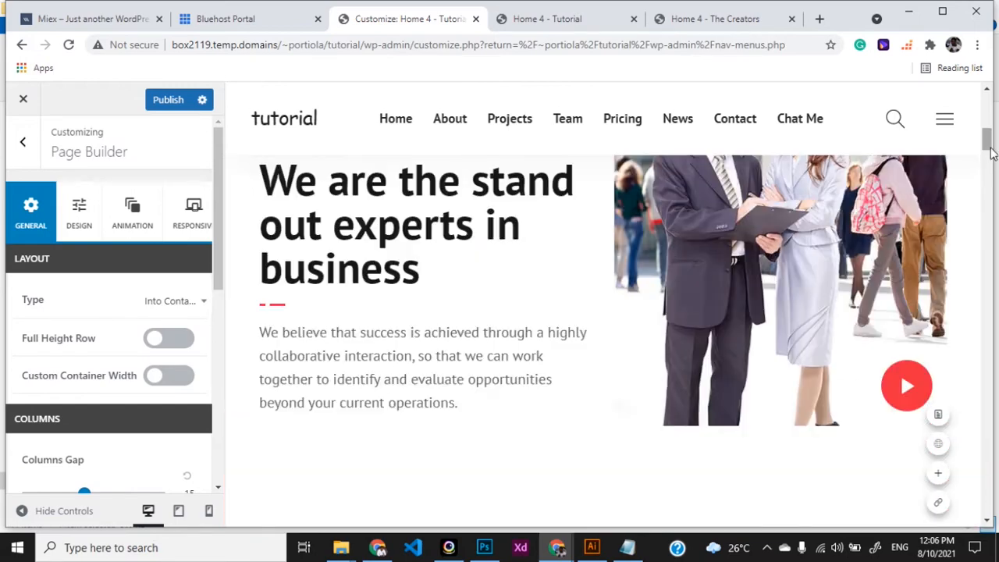
Move the "We are the stand out experts in business" row above the "Services we are offering" heading row, directly below the hero slider.
drag(988, 153, 988, 131)
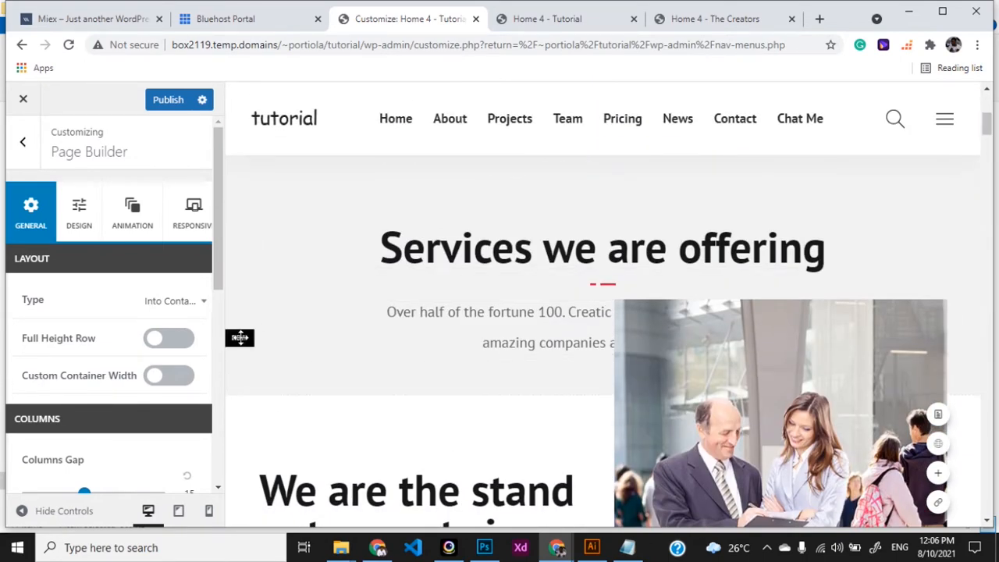
drag(240, 337, 256, 477)
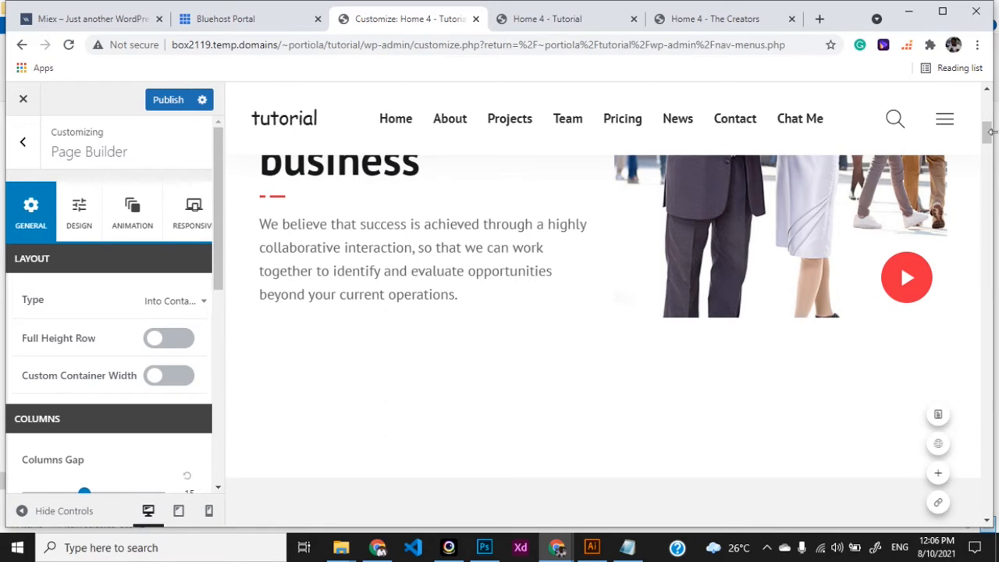
mouse_move(988, 128)
mouse_down()
mouse_move(988, 153)
mouse_move(988, 99)
mouse_move(991, 153)
mouse_move(991, 133)
mouse_up()
mouse_move(995, 134)
mouse_down()
mouse_move(996, 144)
mouse_move(997, 123)
mouse_up()
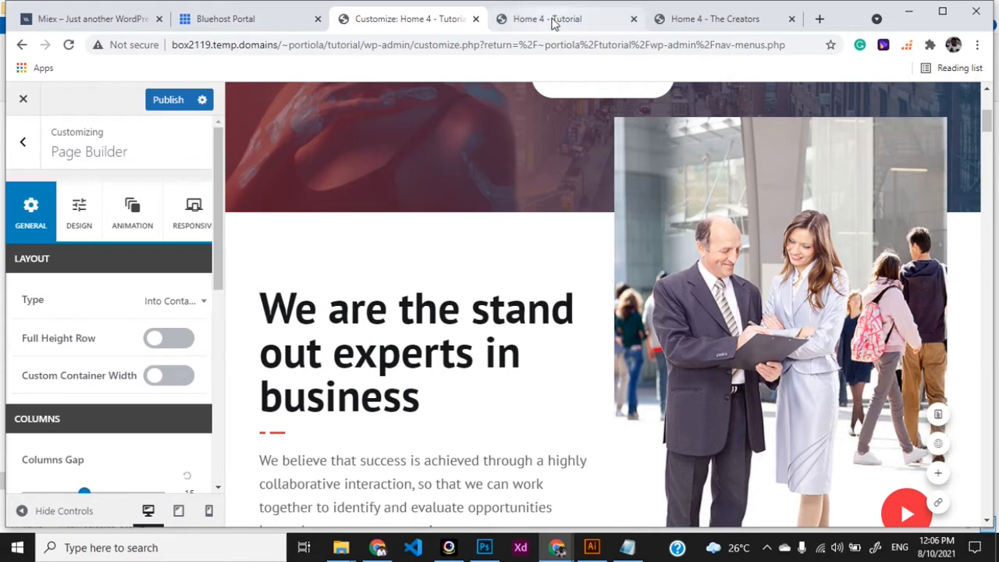
Check the reference site's "Who we are" section and replace the "We are the stand out experts in business" heading with "About Us" in the customizer.
click(552, 20)
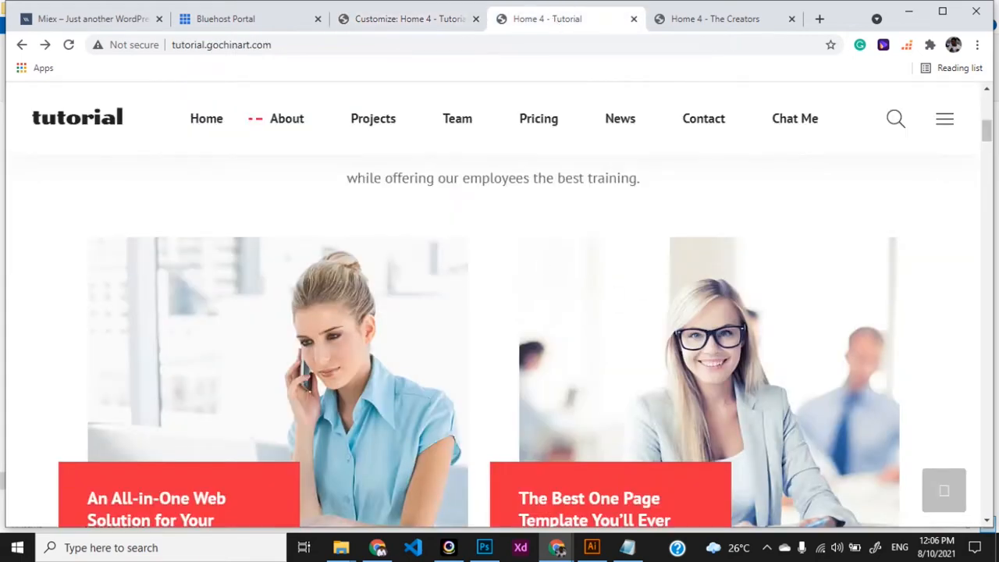
click(678, 25)
scroll(585, 378, down, 3)
scroll(587, 383, down, 2)
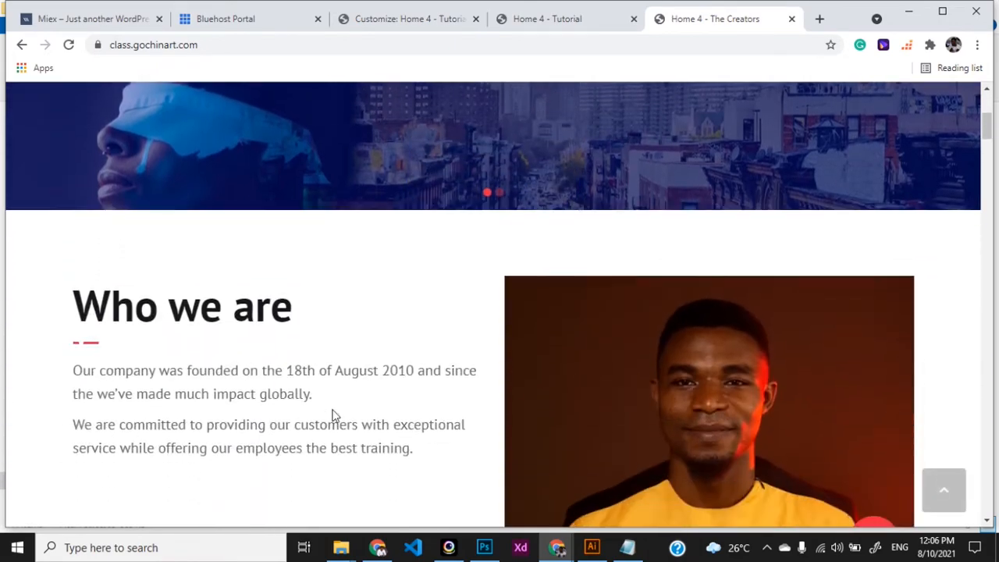
click(416, 14)
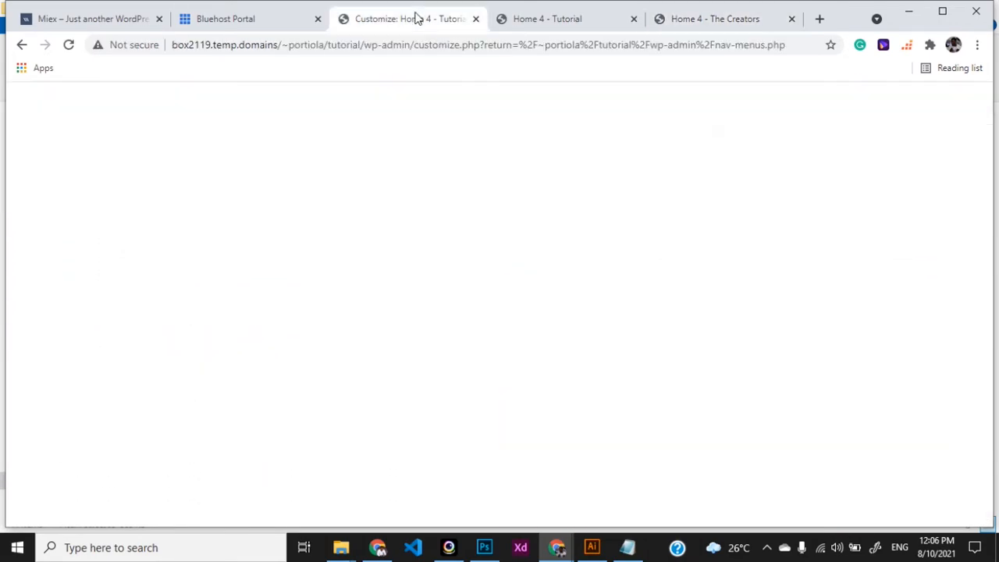
click(441, 308)
drag(444, 401, 258, 320)
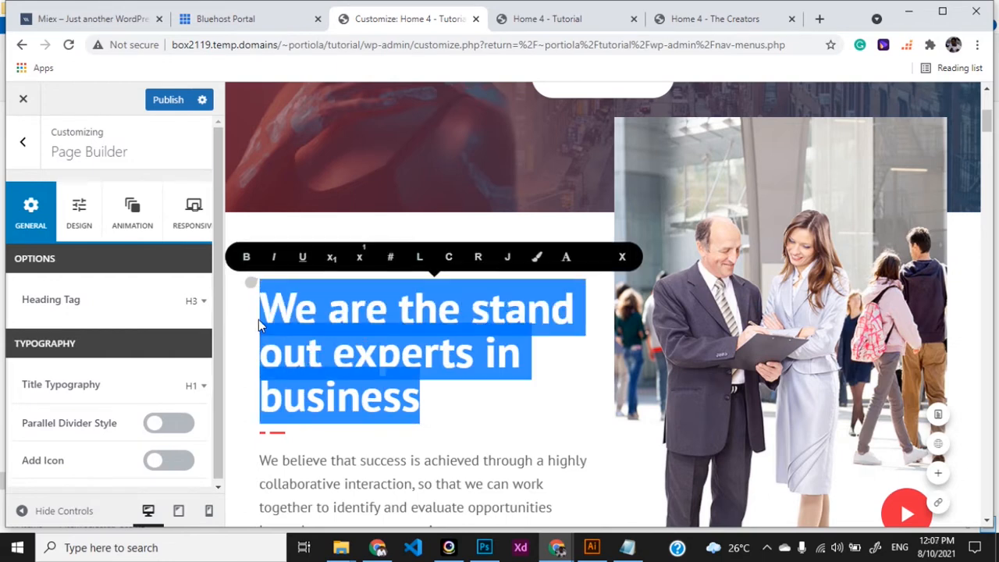
text(About Us)
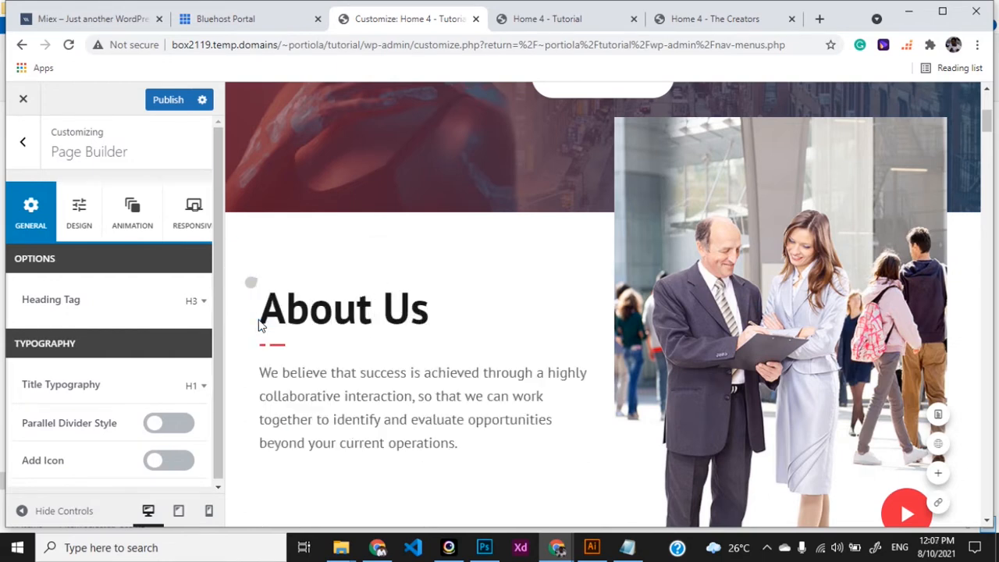
click(291, 376)
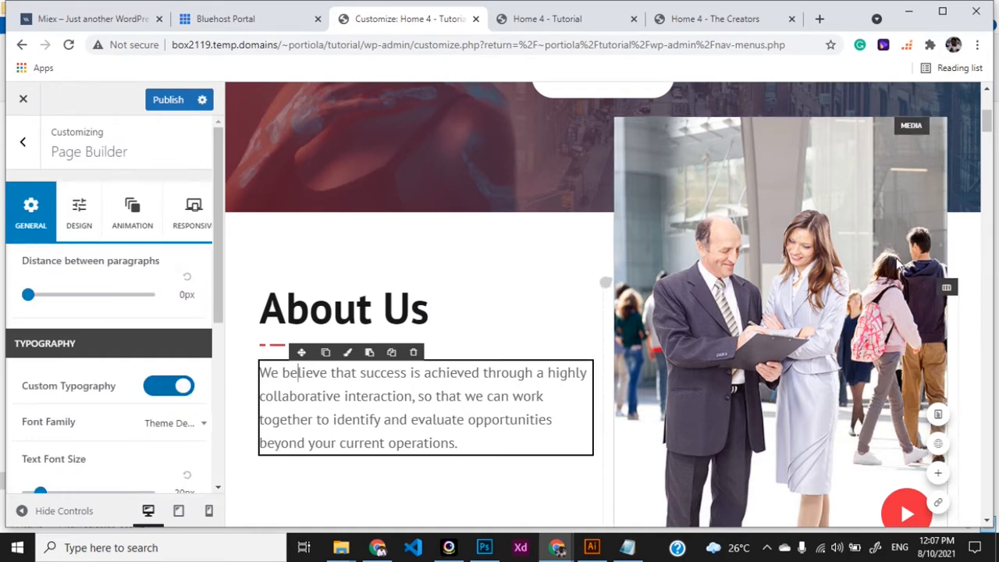
drag(465, 439, 223, 375)
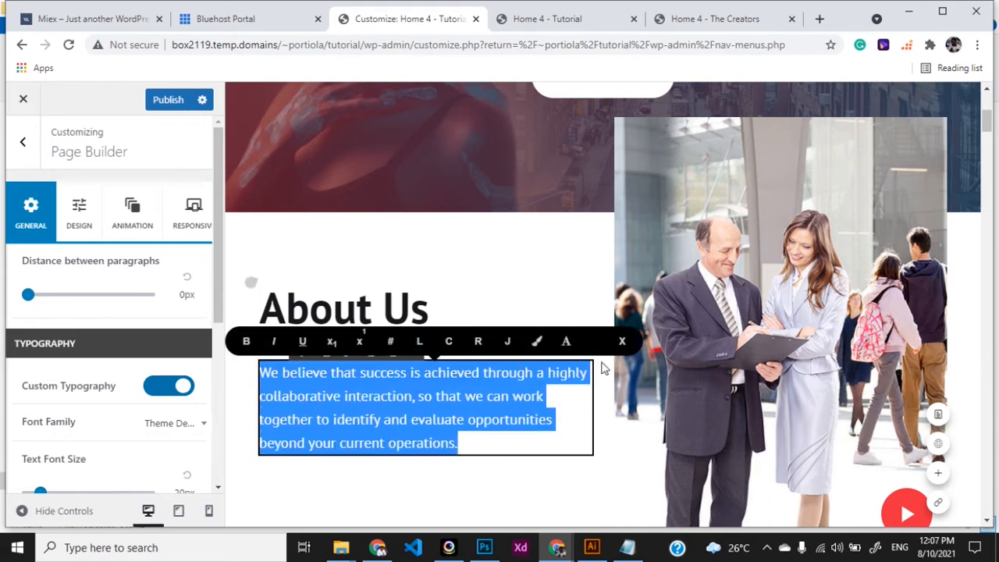
click(564, 229)
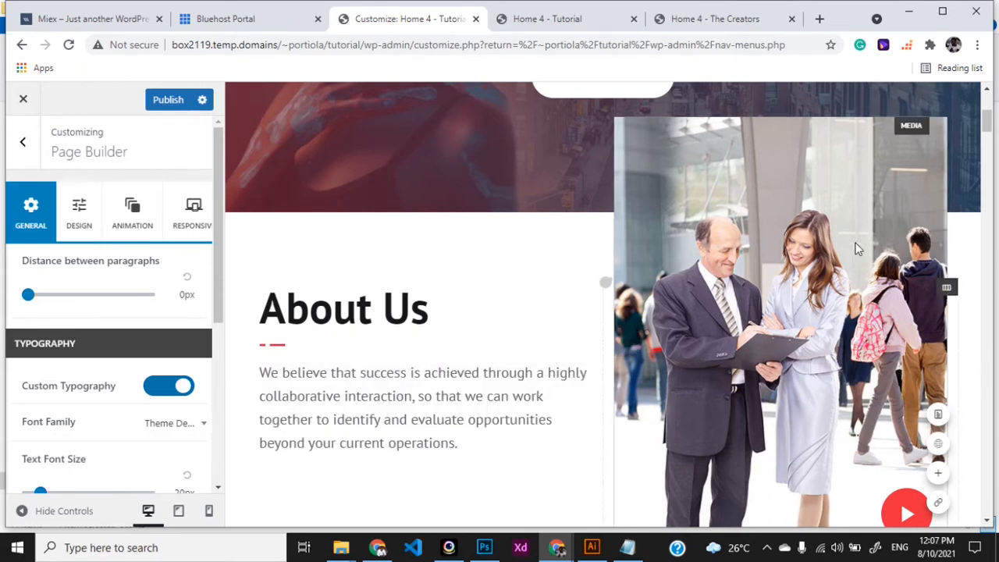
Open the settings of the media element beside the "About Us" text and remove its current image.
scroll(850, 262, down, 2)
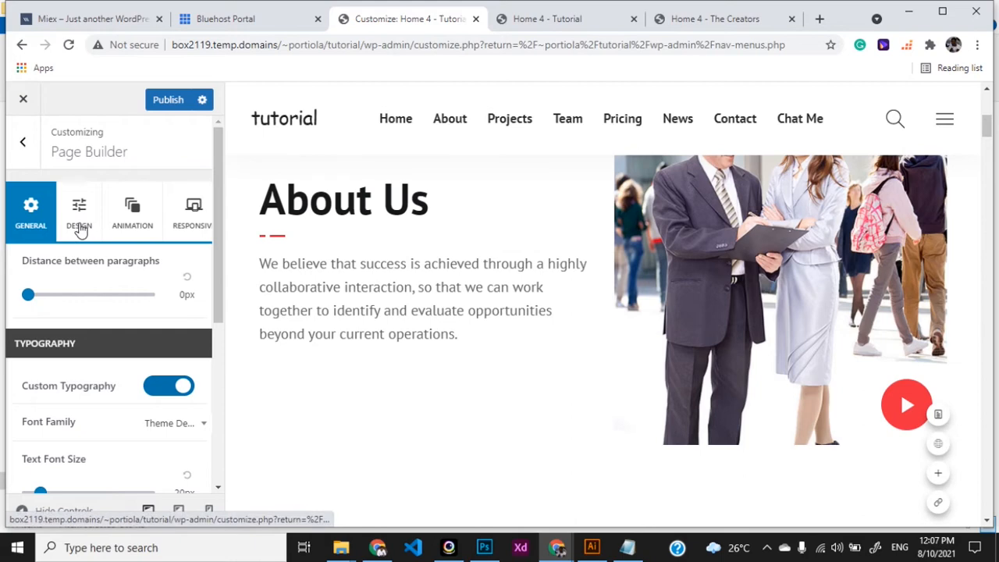
scroll(657, 292, up, 3)
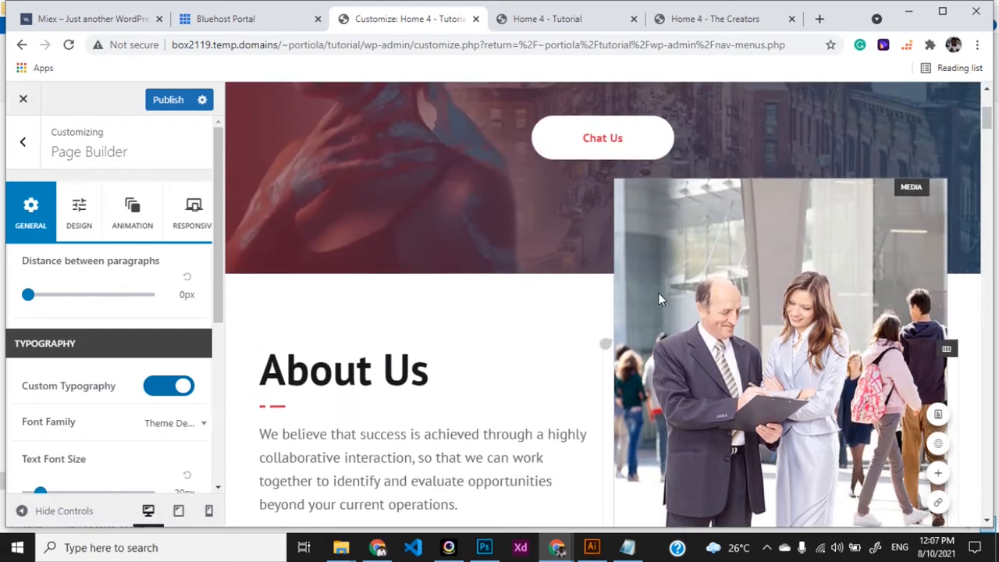
click(908, 187)
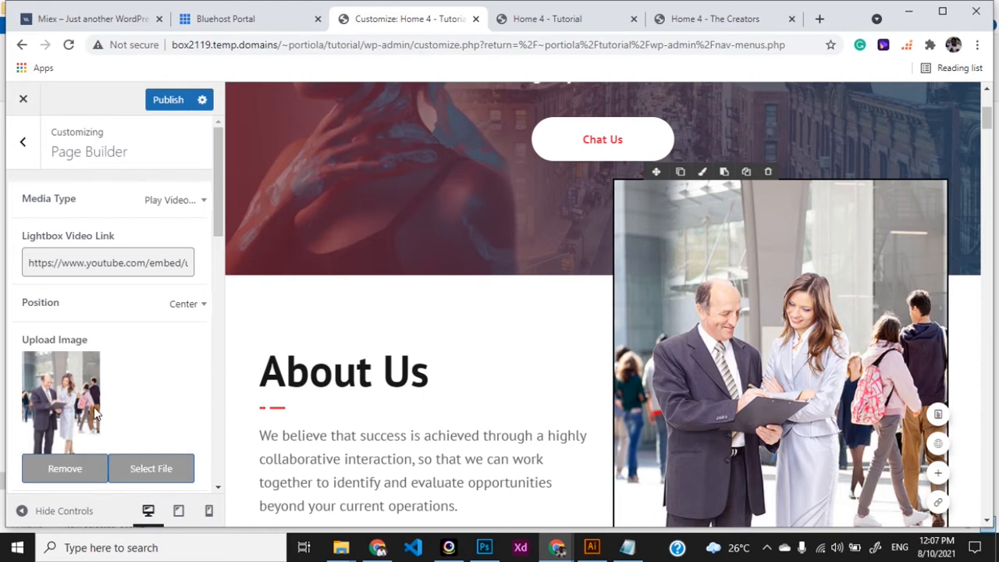
click(68, 468)
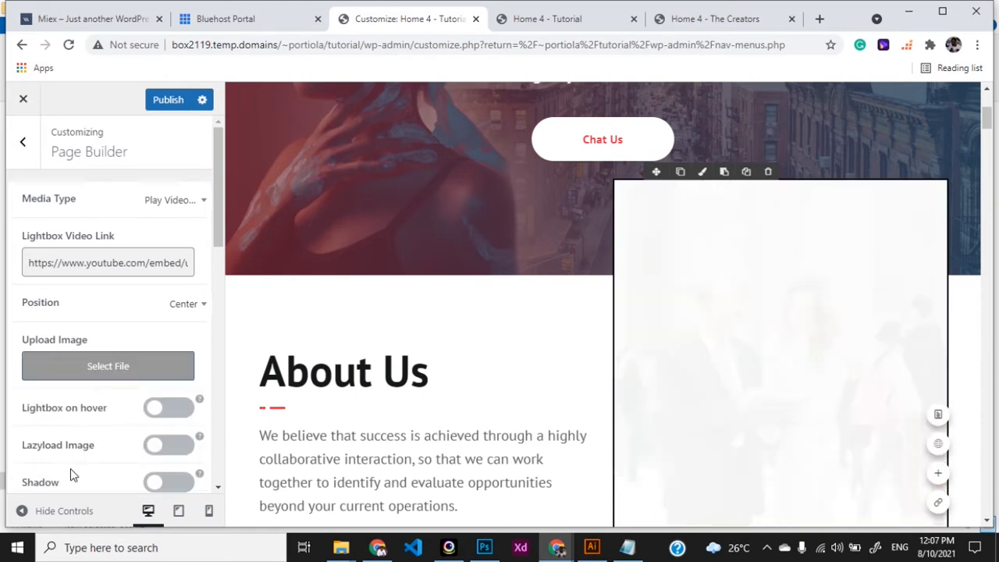
Upload Gochin.jpg from the ASSETS folder to the media library as the new image for the media element.
click(114, 374)
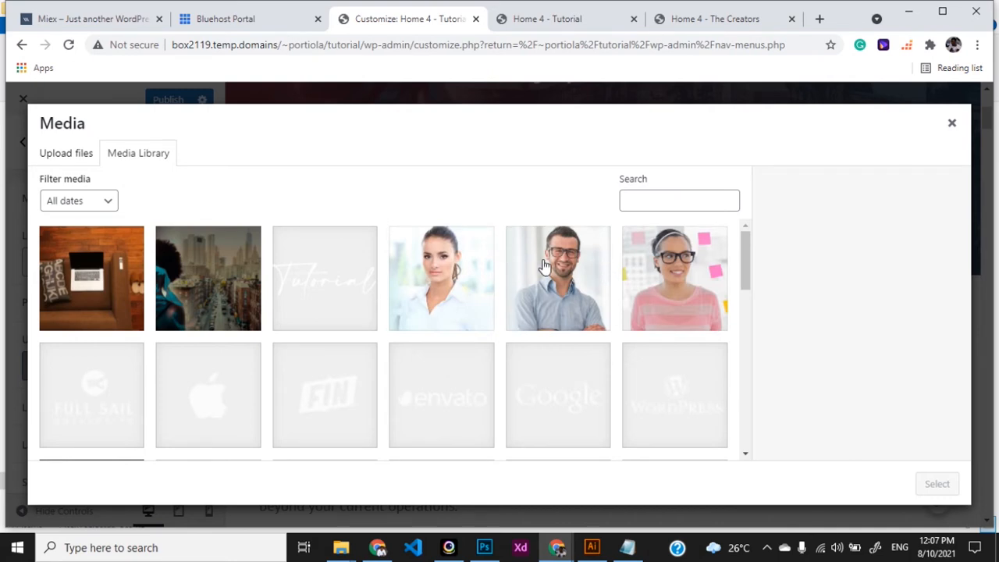
scroll(526, 350, down, 2)
key(alt+Tab)
key(Tab)
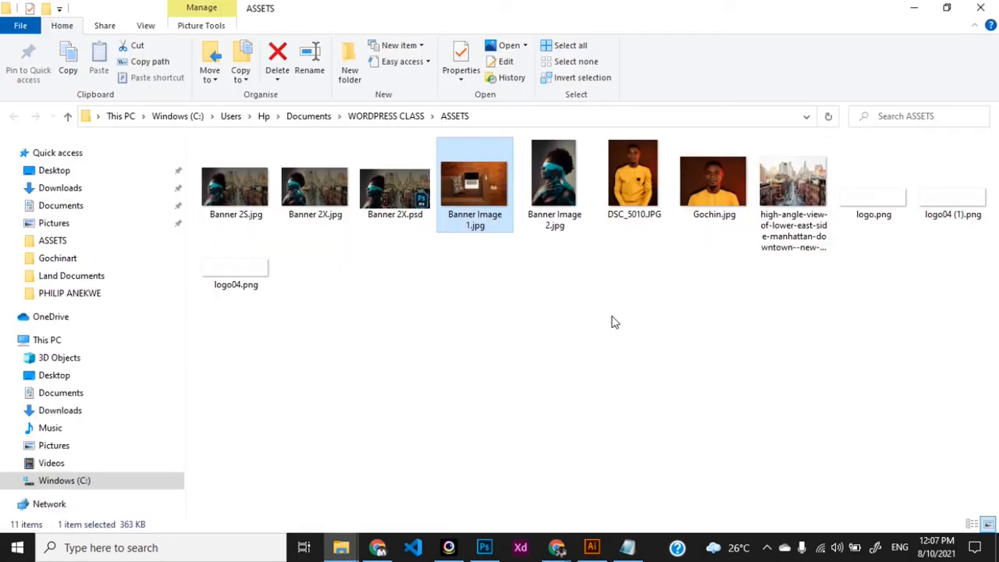
drag(710, 188, 420, 300)
key(alt+Tab)
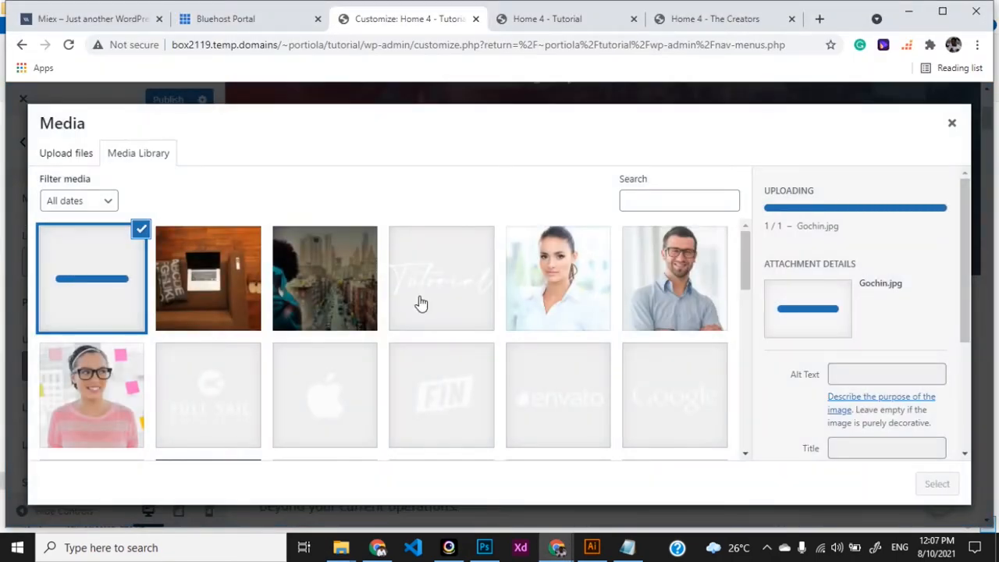
Preview Gochin.jpg from the ASSETS folder in Photos, close the viewer and return to the media library.
key(alt+Tab)
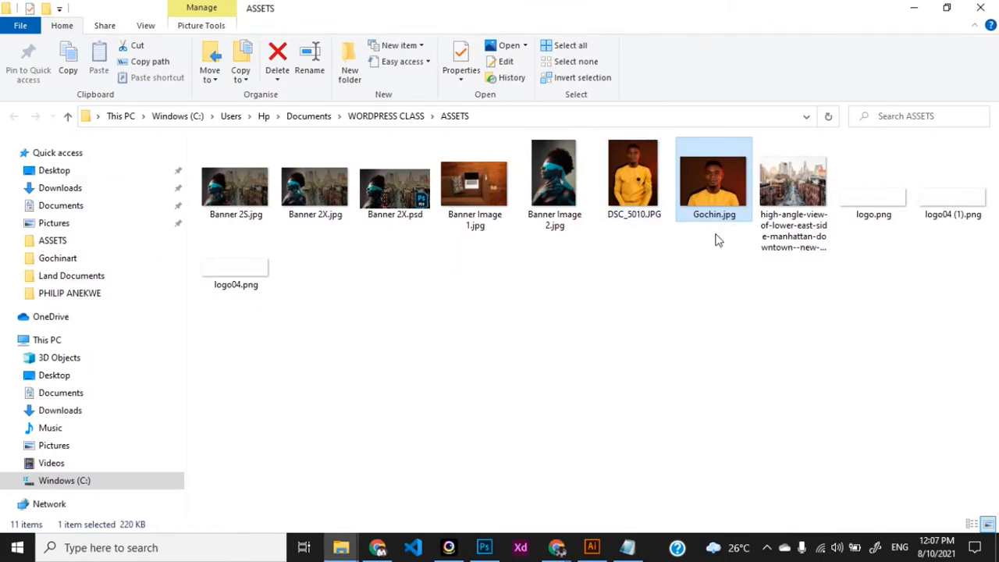
key(Return)
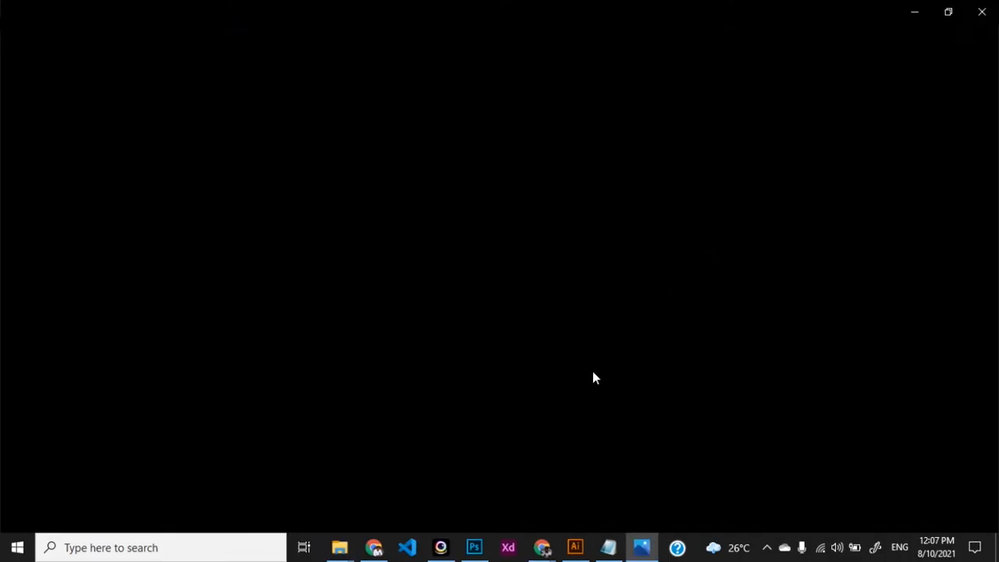
key(alt+Tab)
key(alt+Tab)
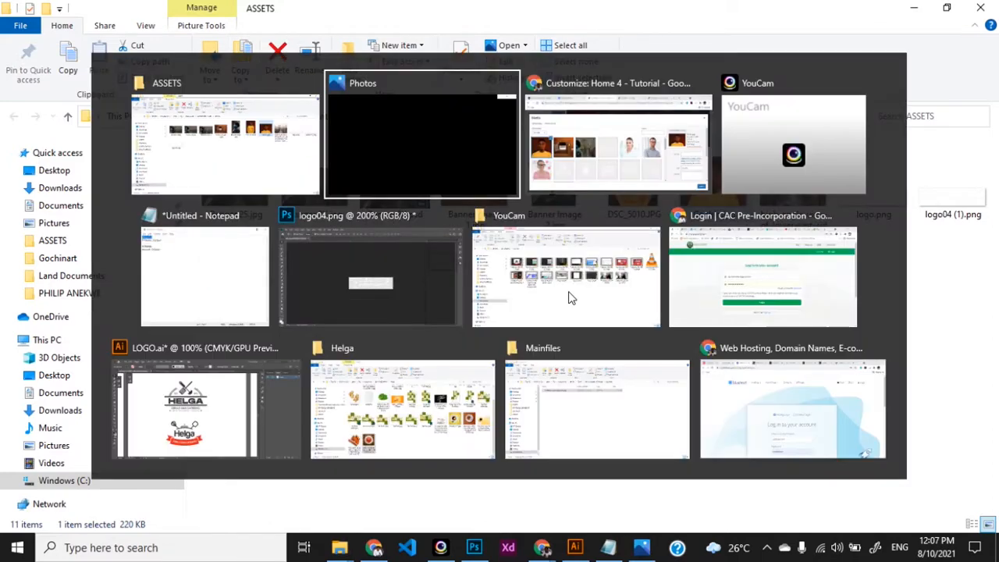
key(alt+Tab)
key(alt+Tab)
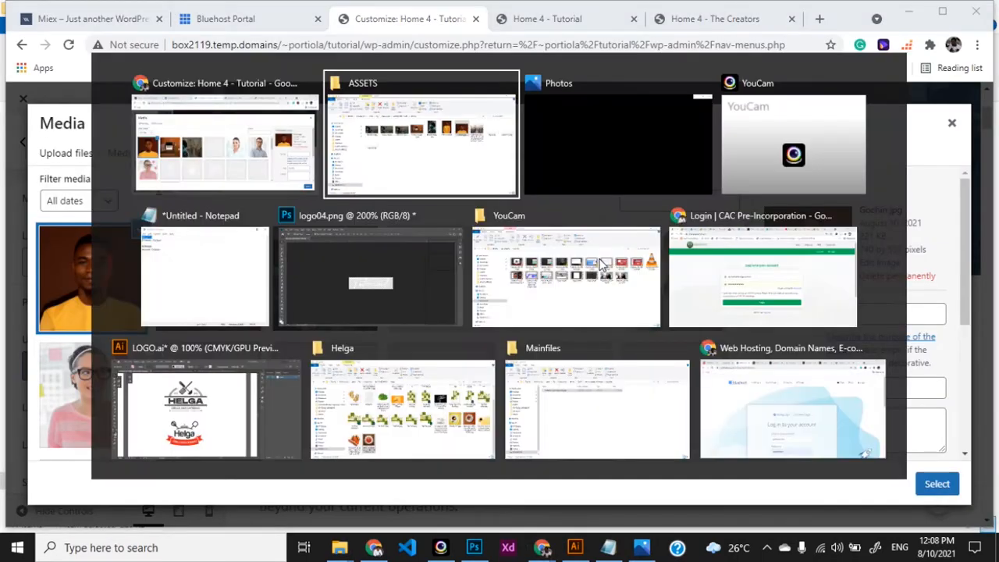
key(alt+Tab)
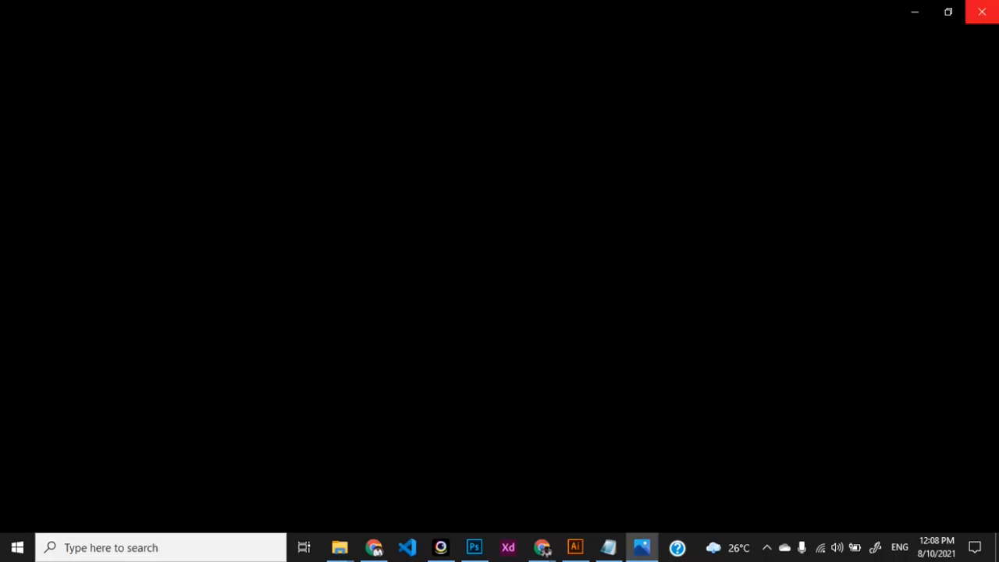
click(983, 14)
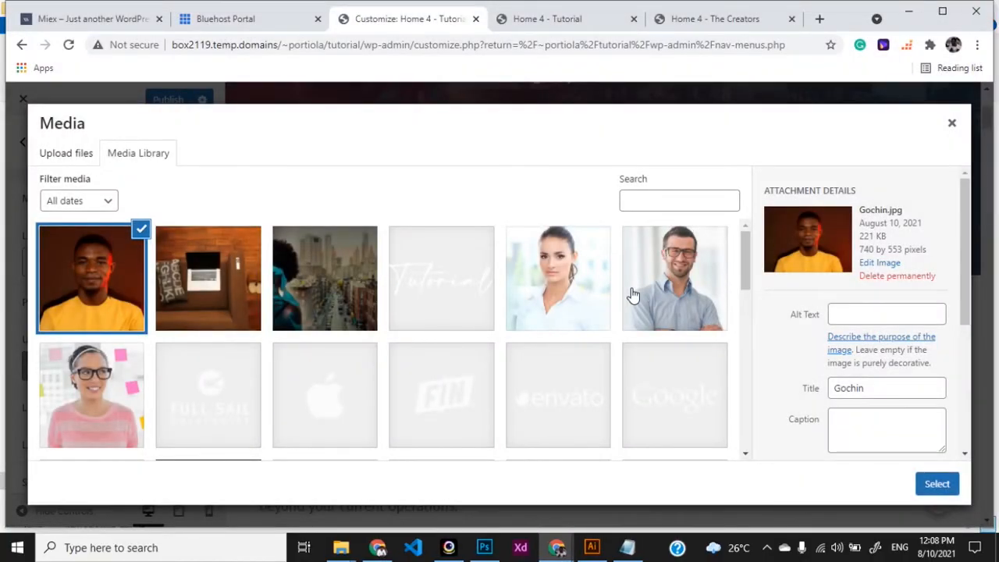
Use the uploaded Gochin.jpg as the media element's image and set the element's top margin to 0px.
click(947, 488)
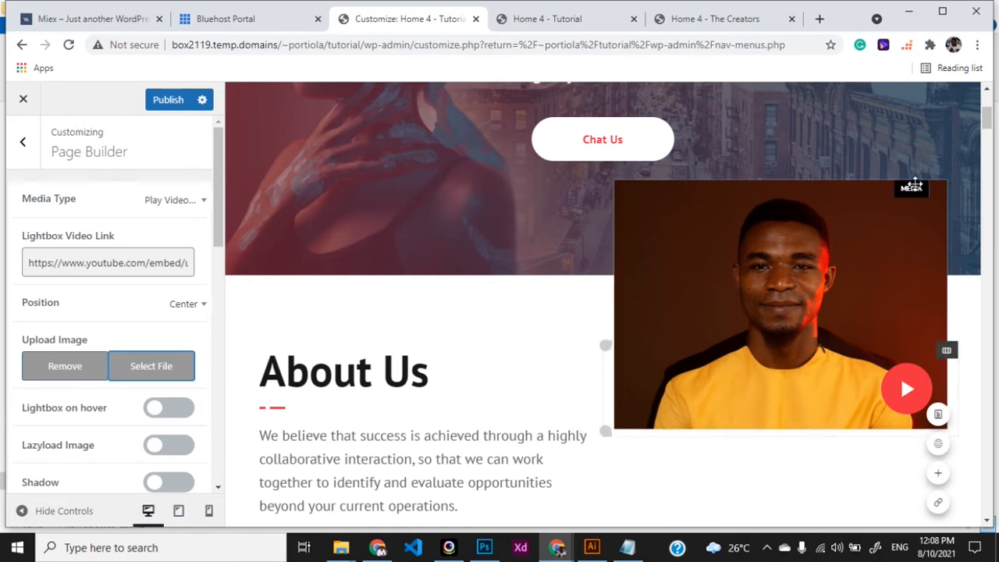
scroll(203, 235, down, 6)
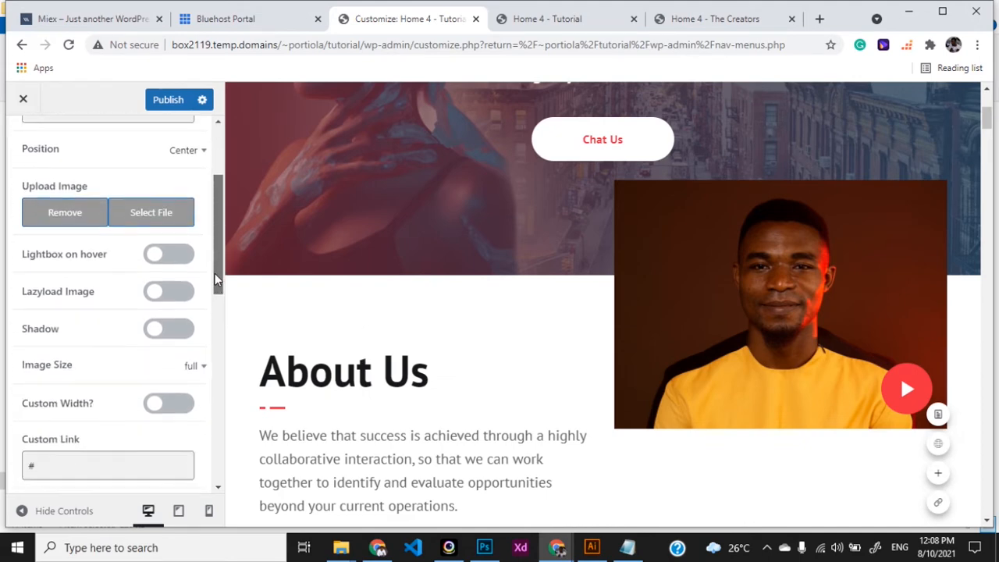
scroll(205, 401, down, 5)
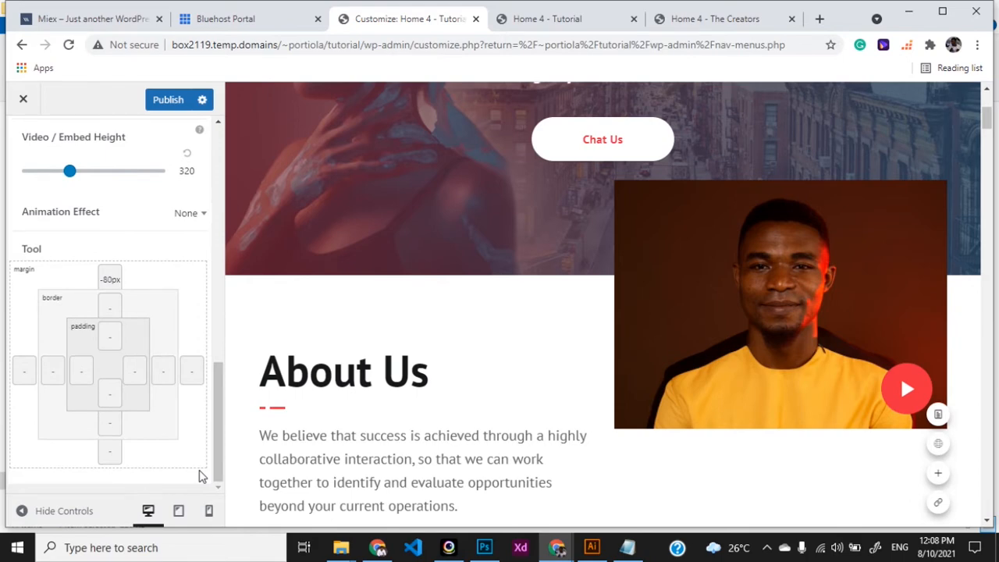
click(108, 280)
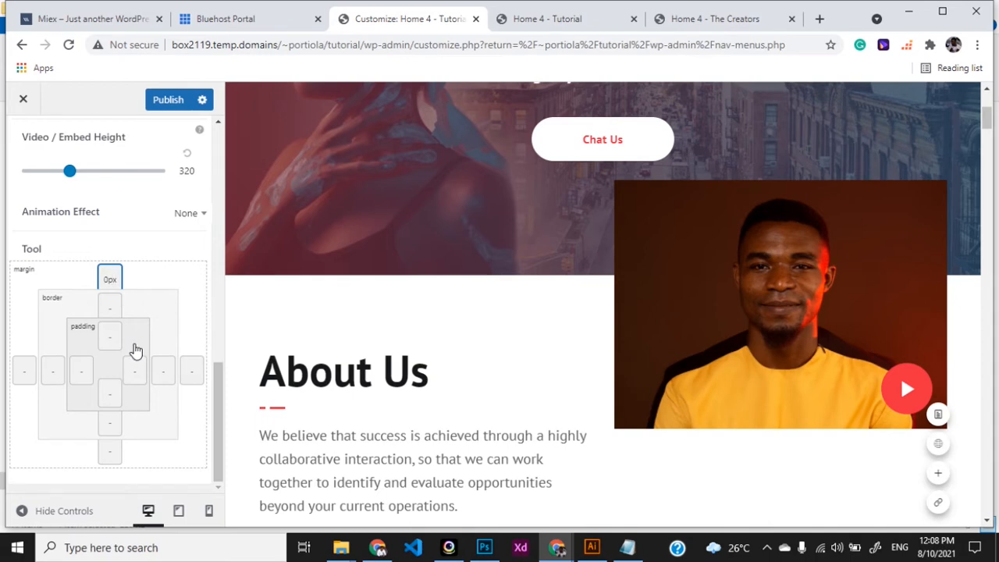
click(110, 393)
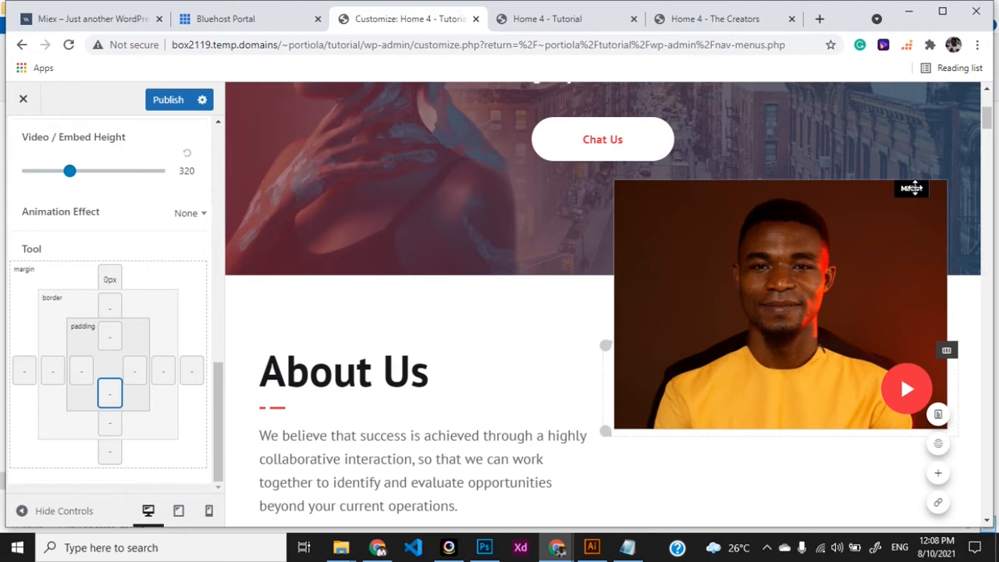
click(913, 188)
Set the top margin of the column holding the portrait image to 0px in the column's design settings.
click(947, 354)
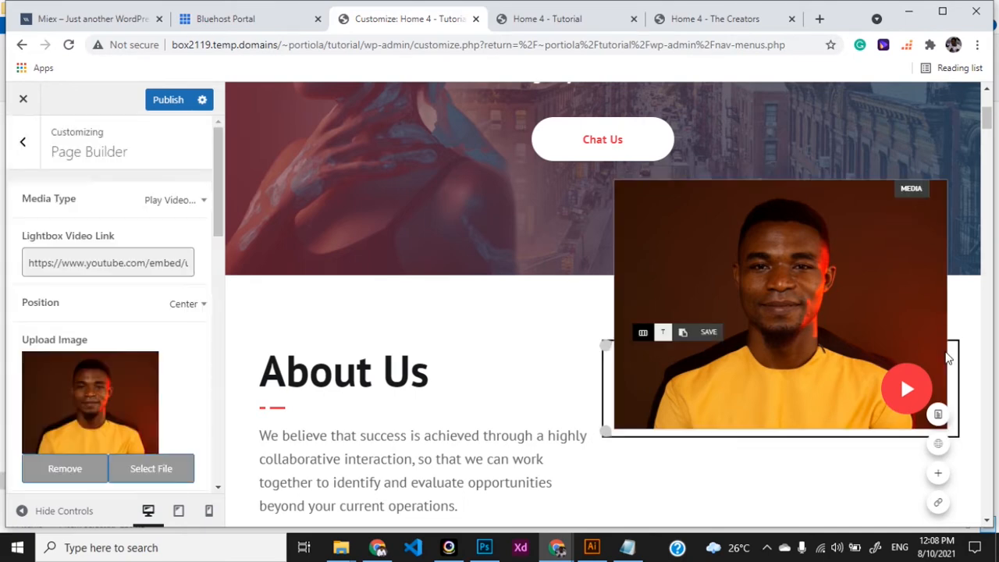
scroll(88, 306, down, 1)
scroll(88, 307, down, 6)
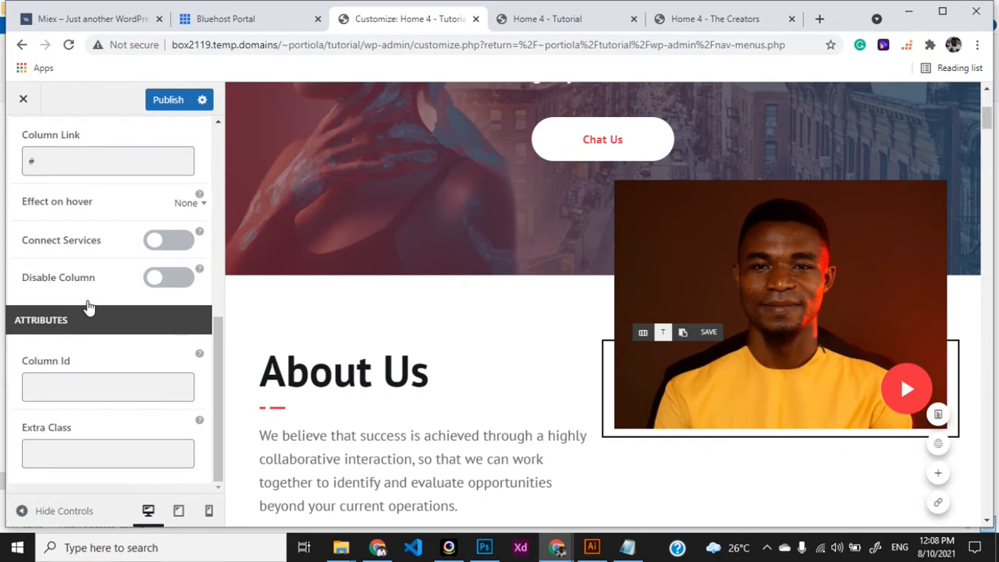
scroll(88, 307, up, 7)
click(80, 217)
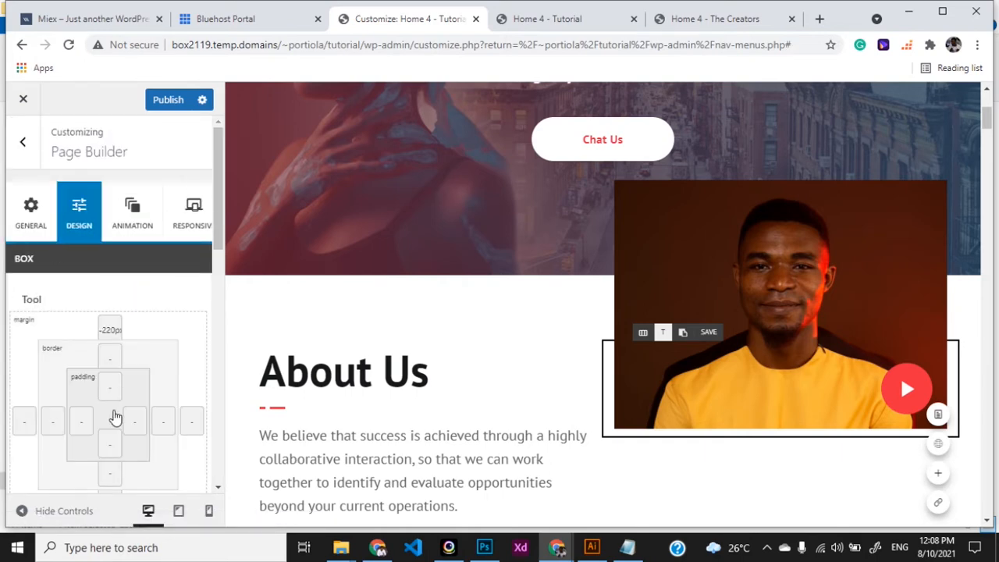
scroll(118, 390, down, 1)
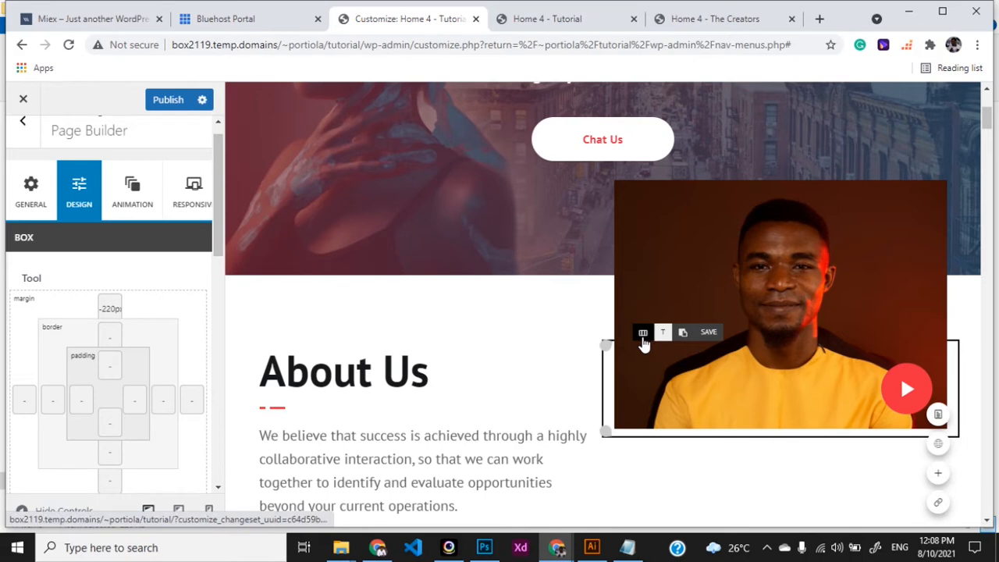
click(639, 334)
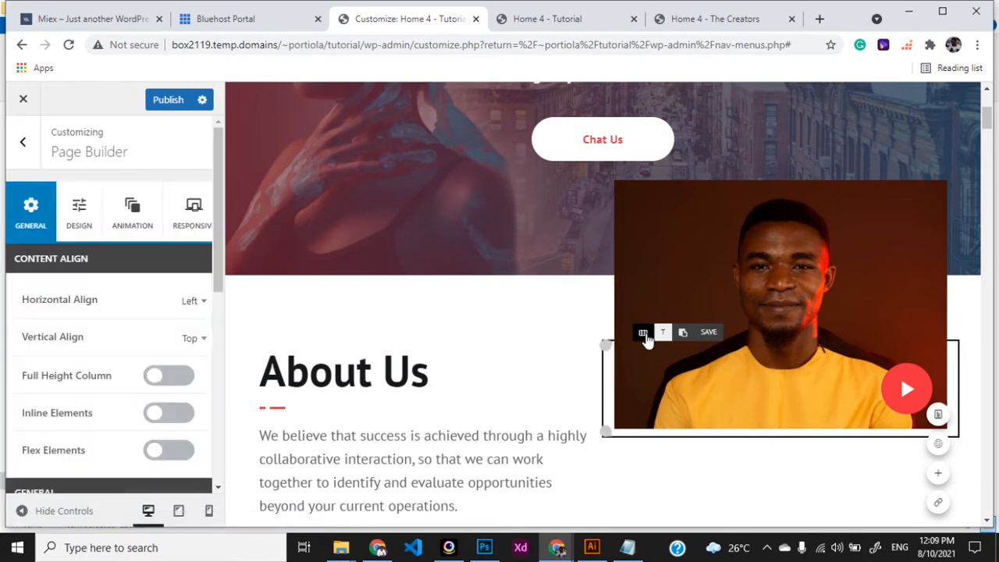
click(643, 334)
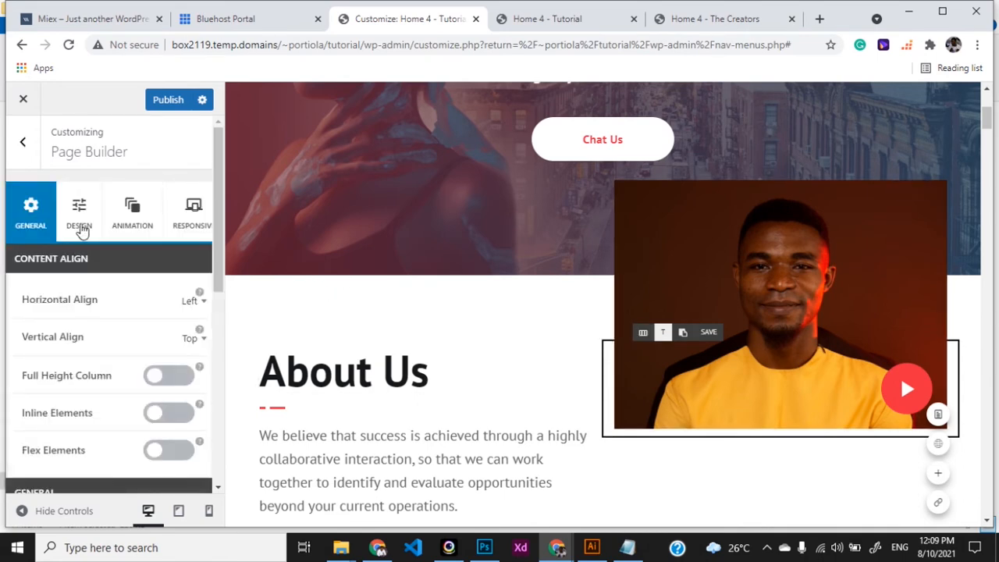
click(82, 222)
click(112, 329)
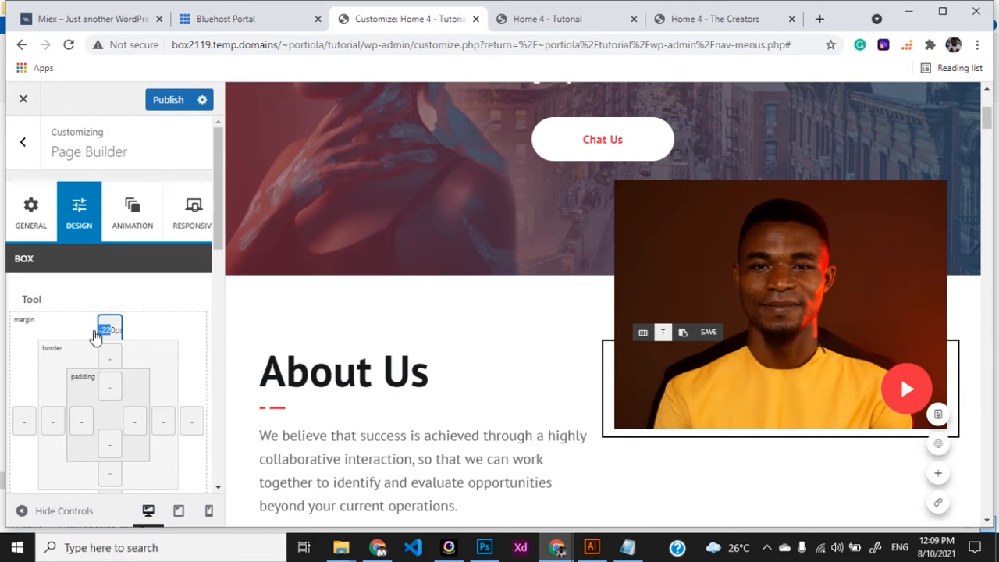
key(BackSpace)
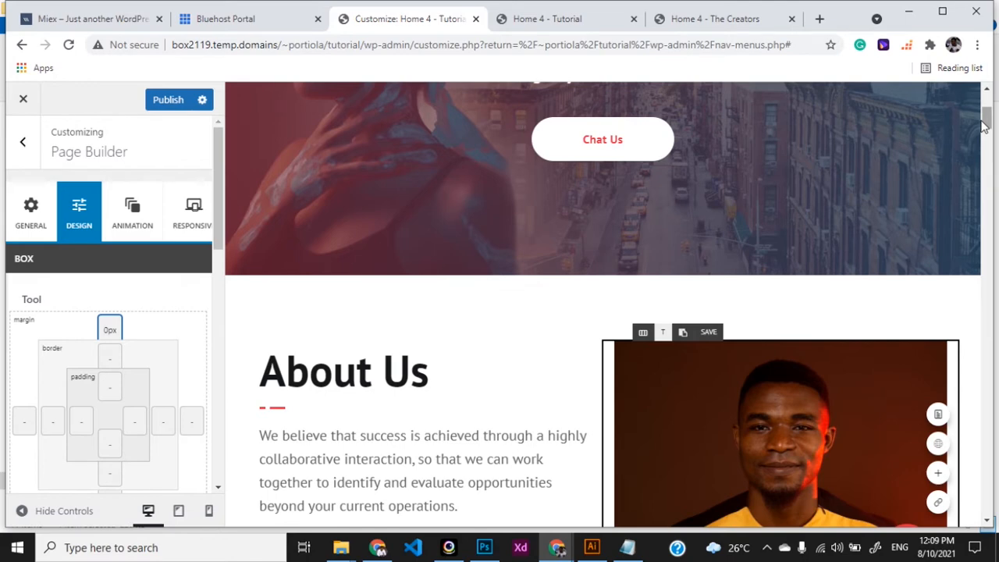
scroll(986, 144, down, 2)
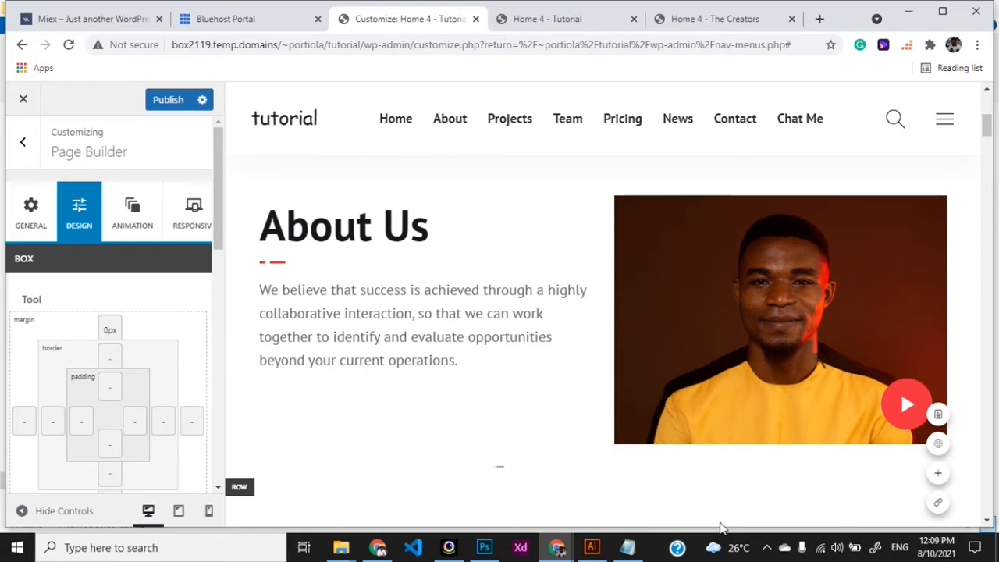
Enable Border Rounded in the border style of the column holding the portrait and check the image in the preview.
drag(988, 127, 988, 134)
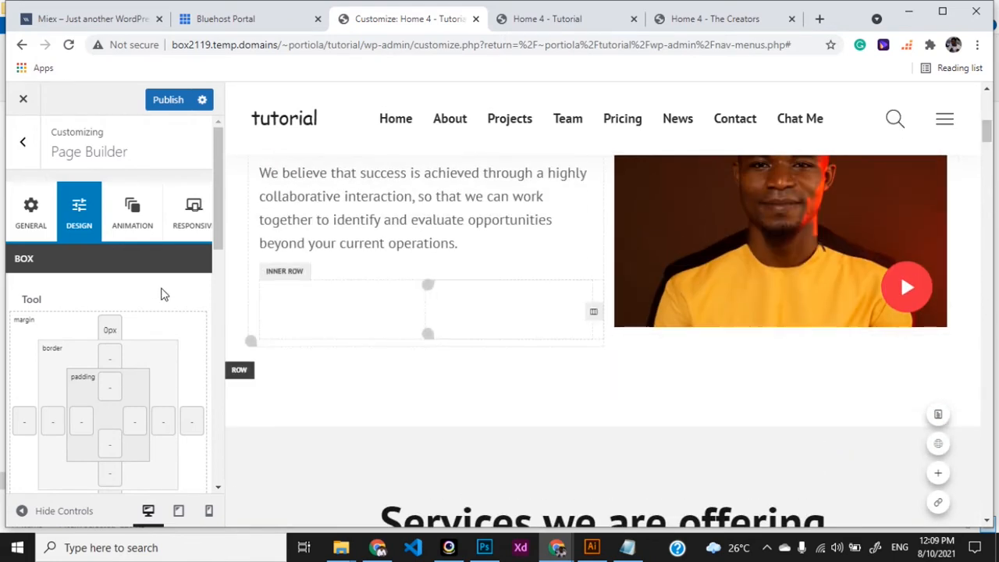
drag(216, 236, 191, 480)
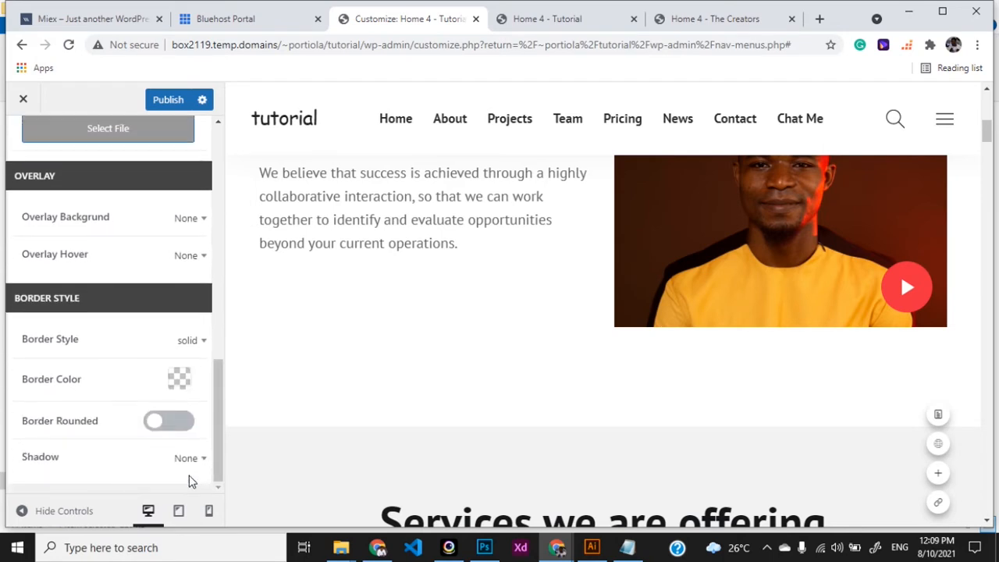
click(158, 423)
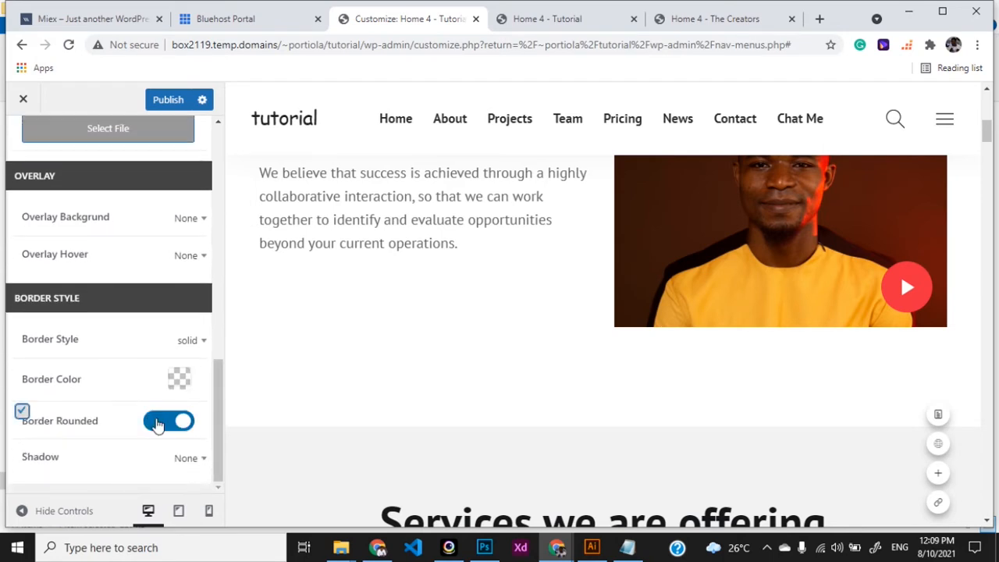
drag(991, 143, 988, 135)
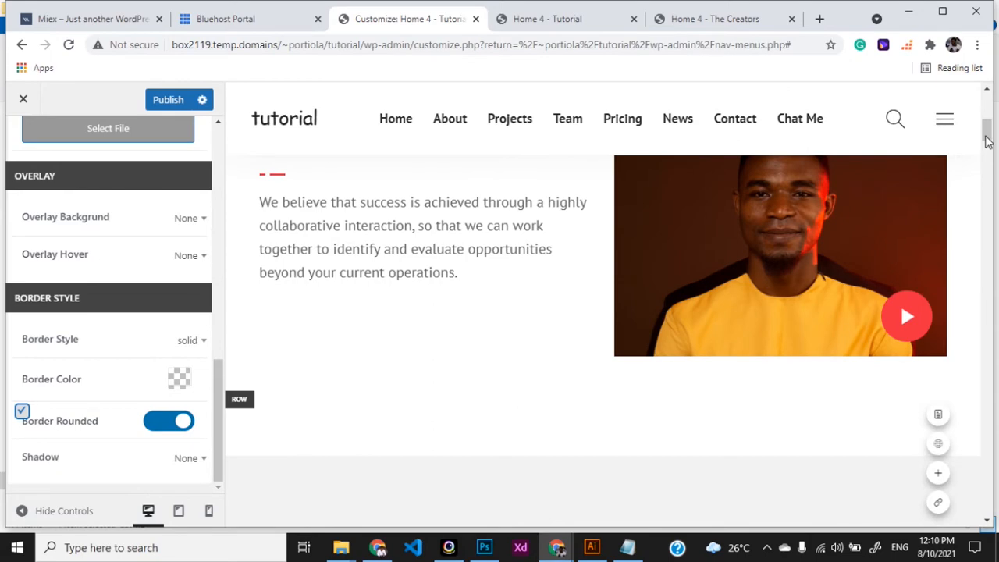
mouse_move(986, 131)
mouse_down()
mouse_move(986, 116)
mouse_move(986, 127)
mouse_up()
Open the settings of the media element beside the "About Us" text and clear its Youtube ID.
mouse_move(875, 219)
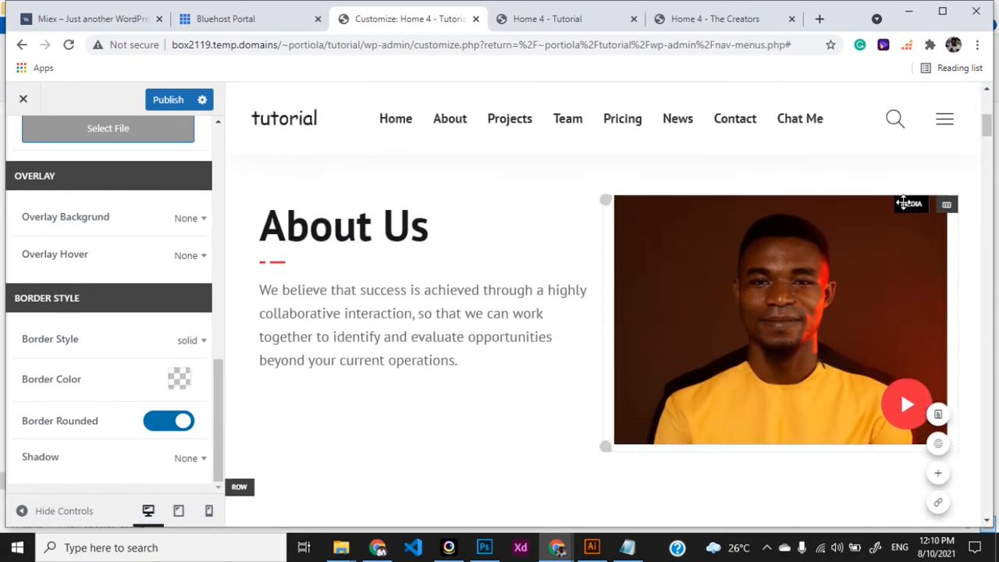
click(840, 236)
drag(209, 228, 206, 373)
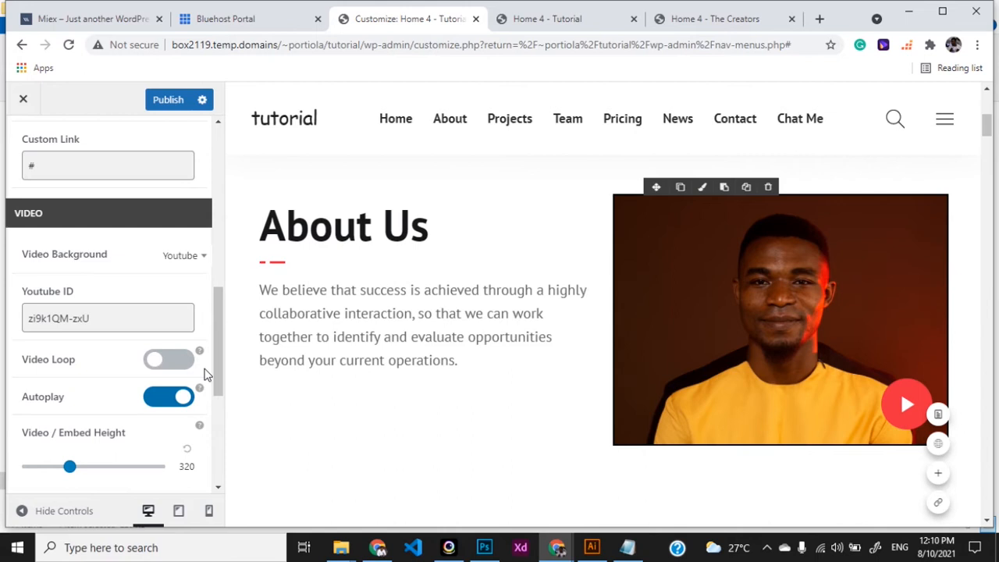
drag(92, 318, 19, 334)
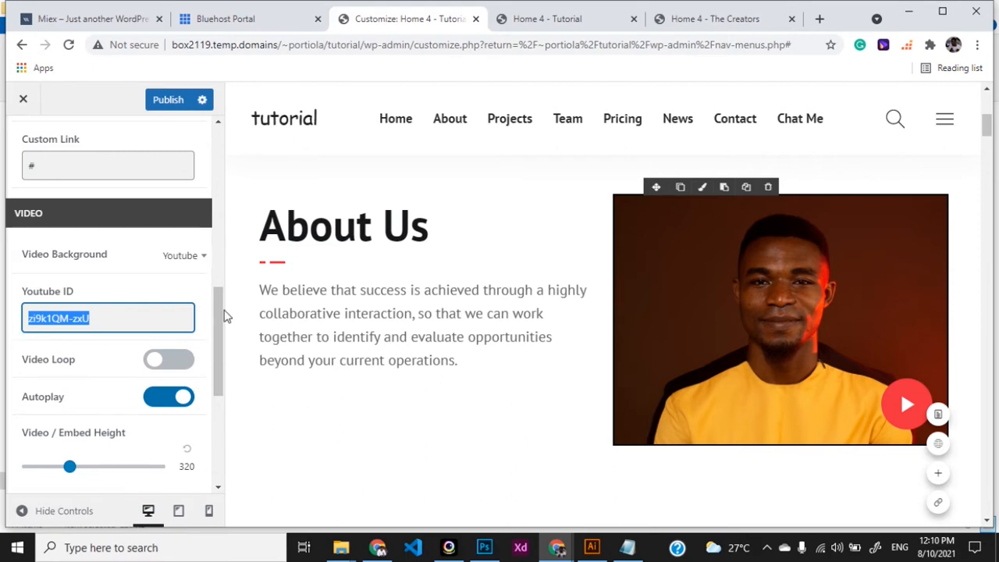
drag(217, 313, 218, 324)
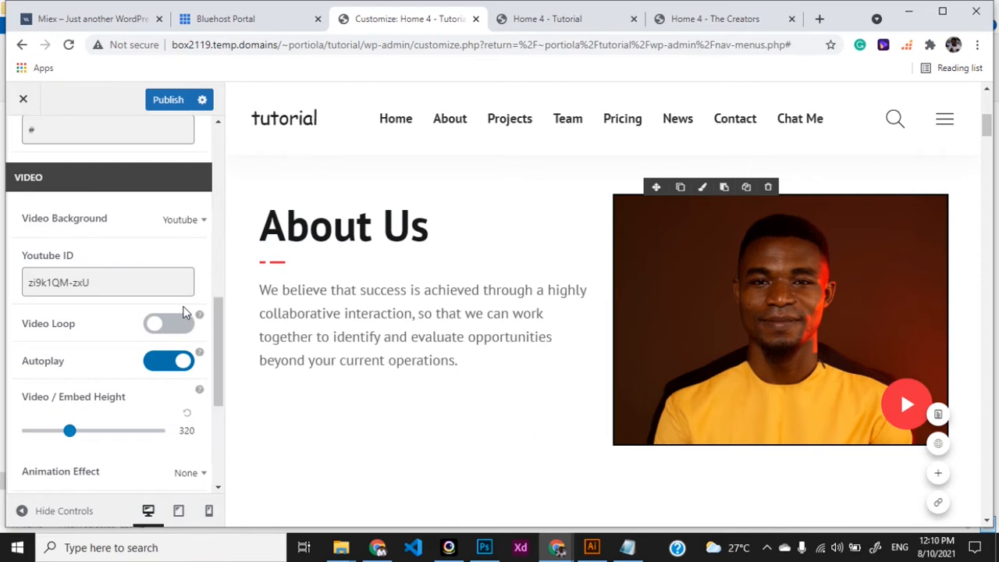
drag(100, 283, 20, 286)
key(BackSpace)
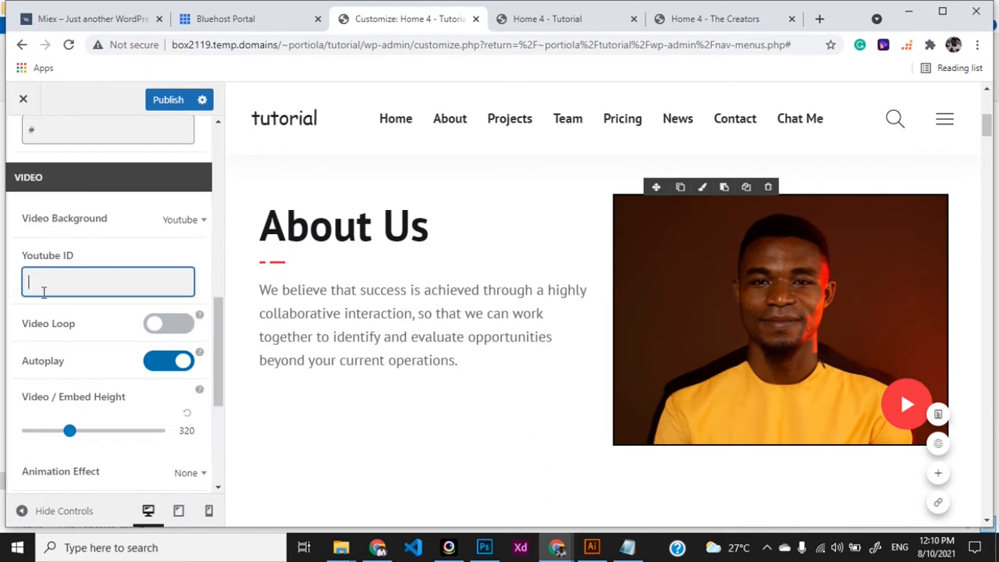
drag(217, 314, 214, 150)
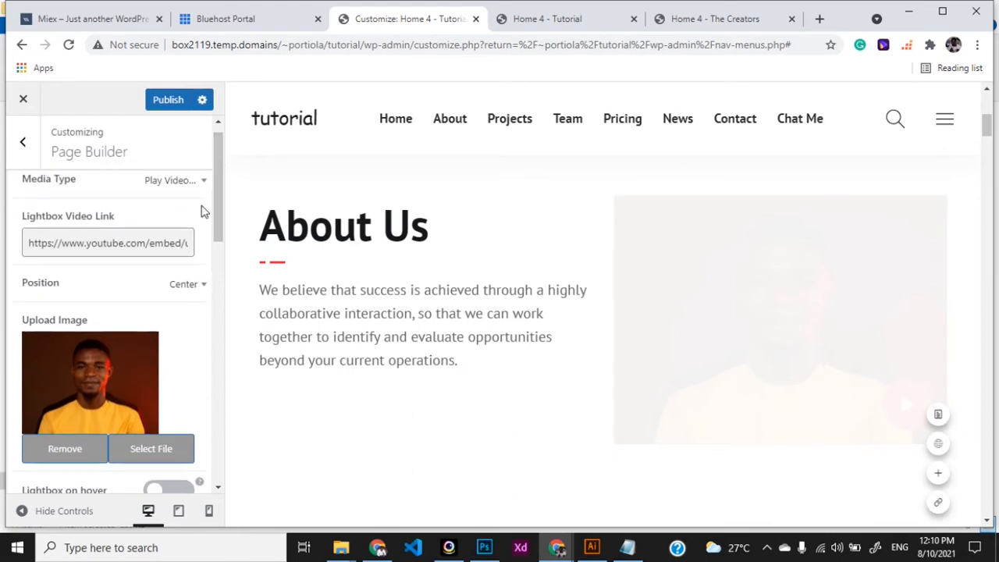
click(154, 240)
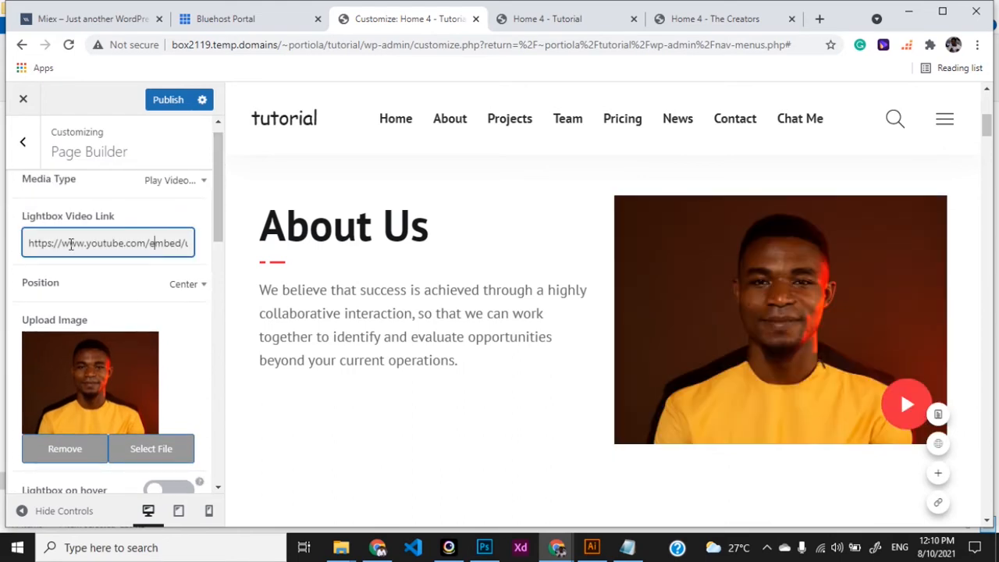
key(ctrl+a)
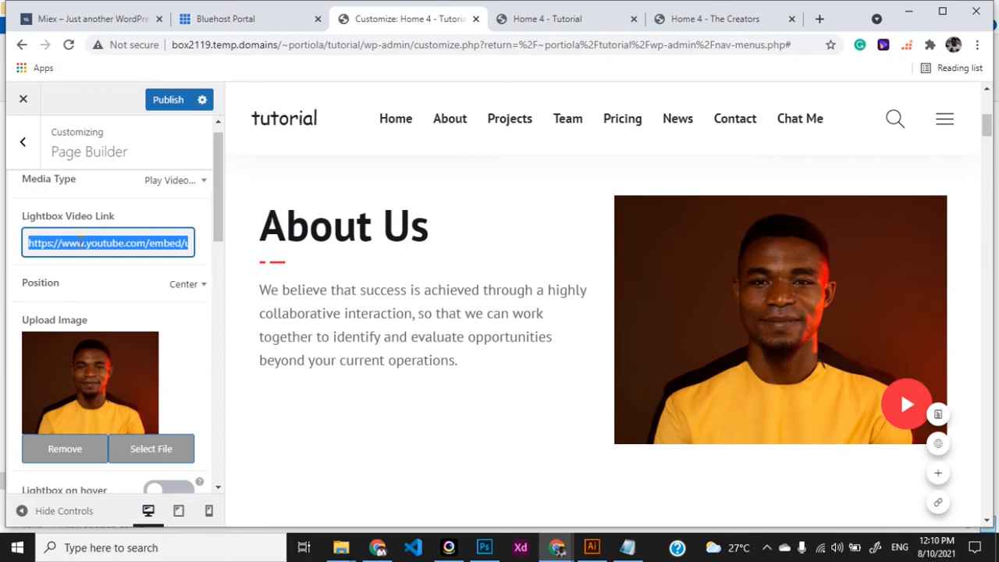
click(81, 243)
drag(149, 239, 272, 238)
key(BackSpace)
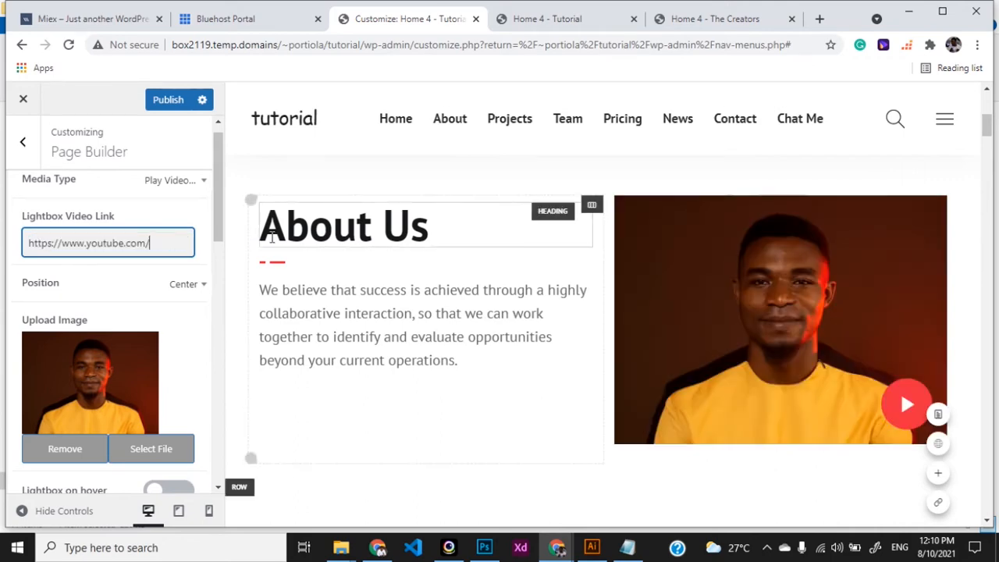
text(goso)
key(BackSpace)
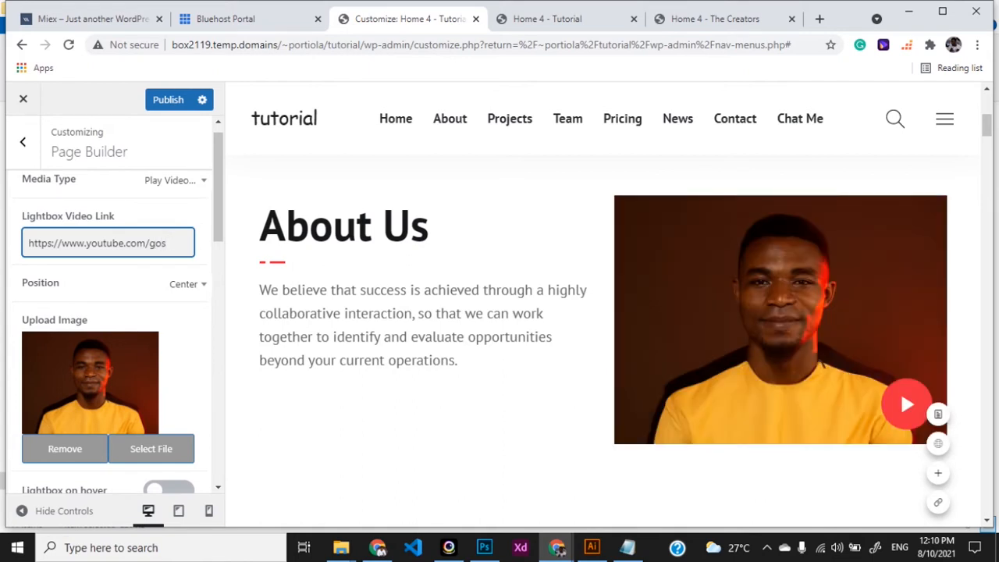
text(sonchinweuba)
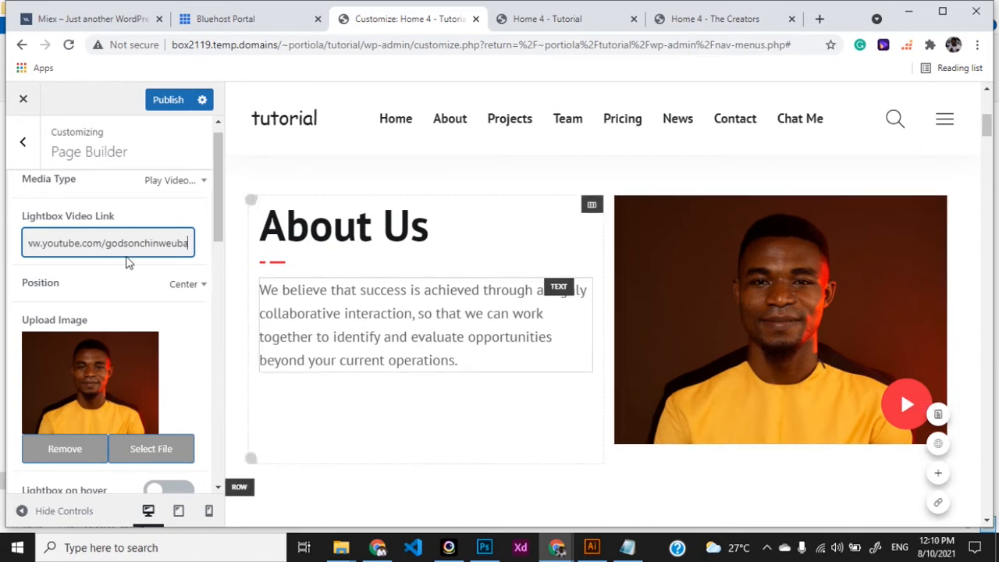
key(Left)
key(Left)
key(Left)
key(Left)
key(Left)
key(Left)
key(Left)
key(Left)
key(Left)
key(Left)
key(Left)
key(Left)
key(Left)
key(Left)
key(Left)
key(Left)
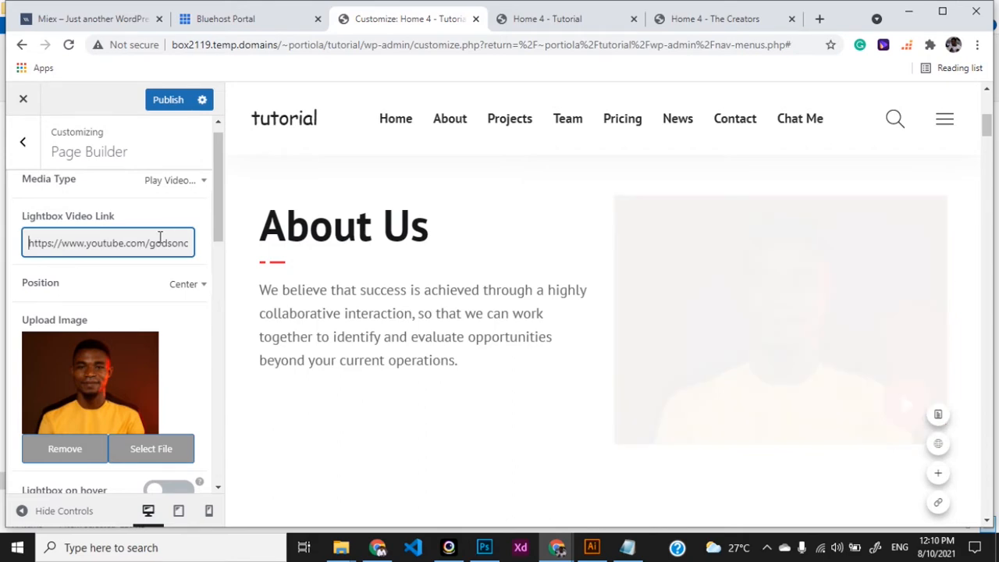
Try the Image / Embed, Video with Placeholder and Live Photo media types on the portrait element and return to Play Video with Lightbox.
click(194, 182)
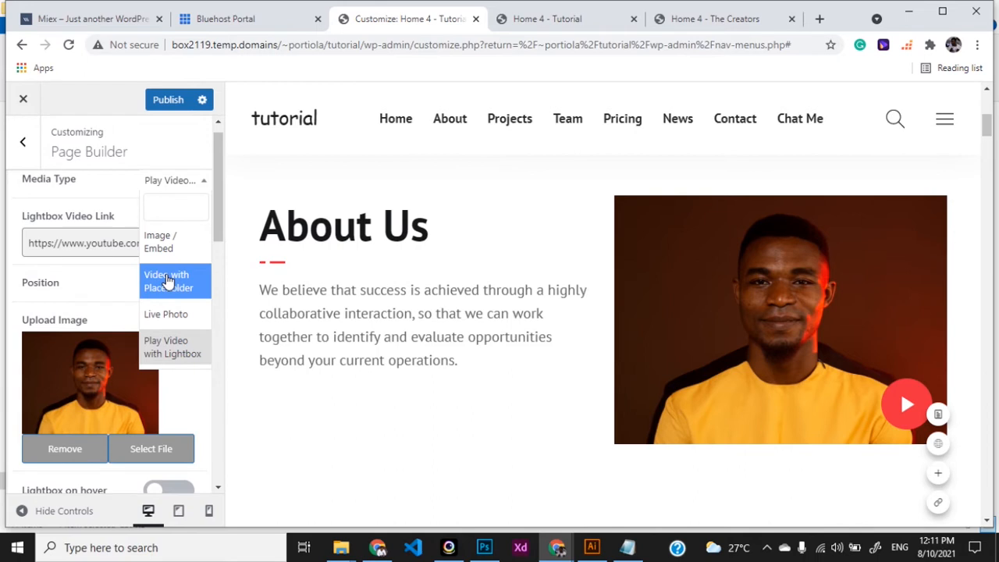
click(162, 346)
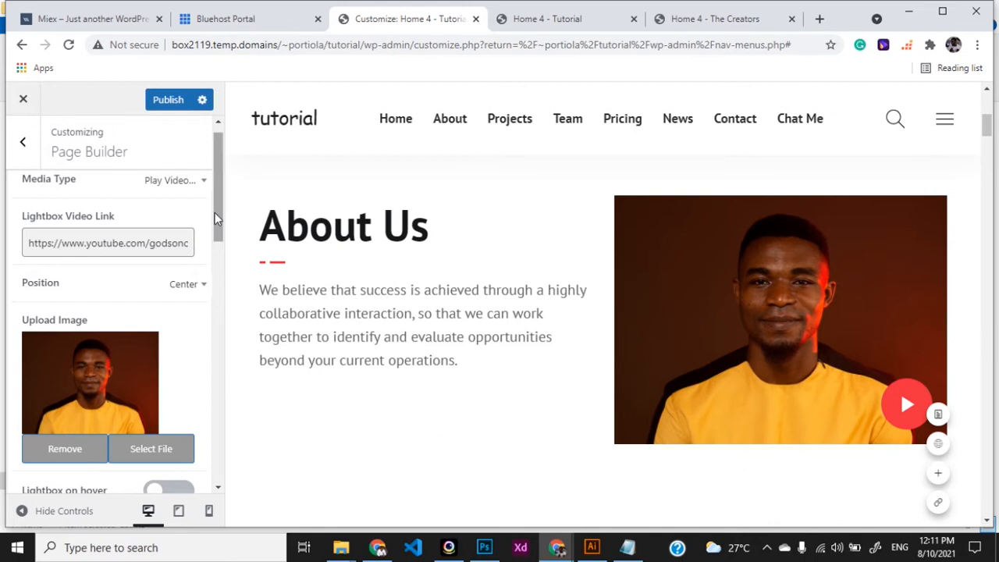
click(185, 180)
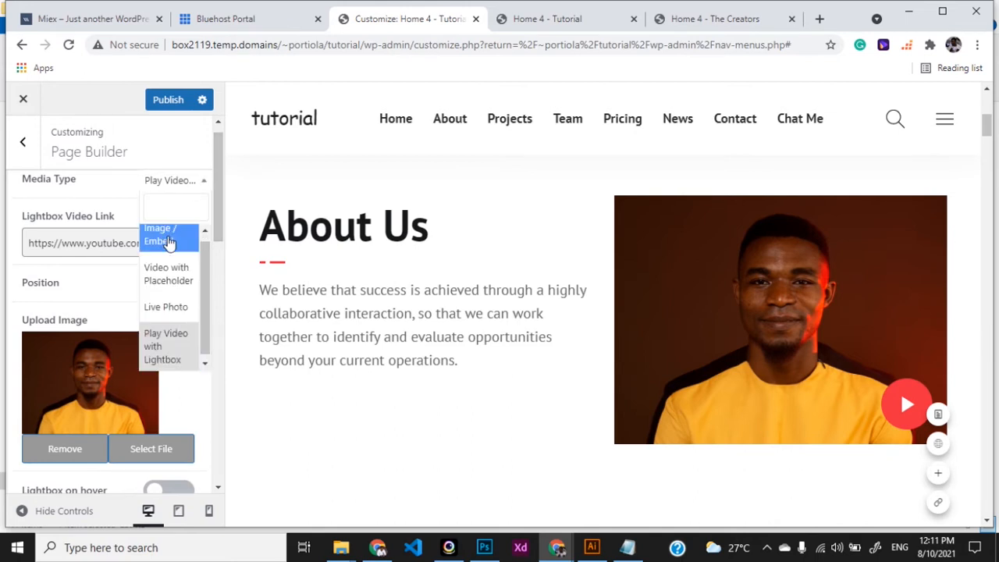
click(167, 236)
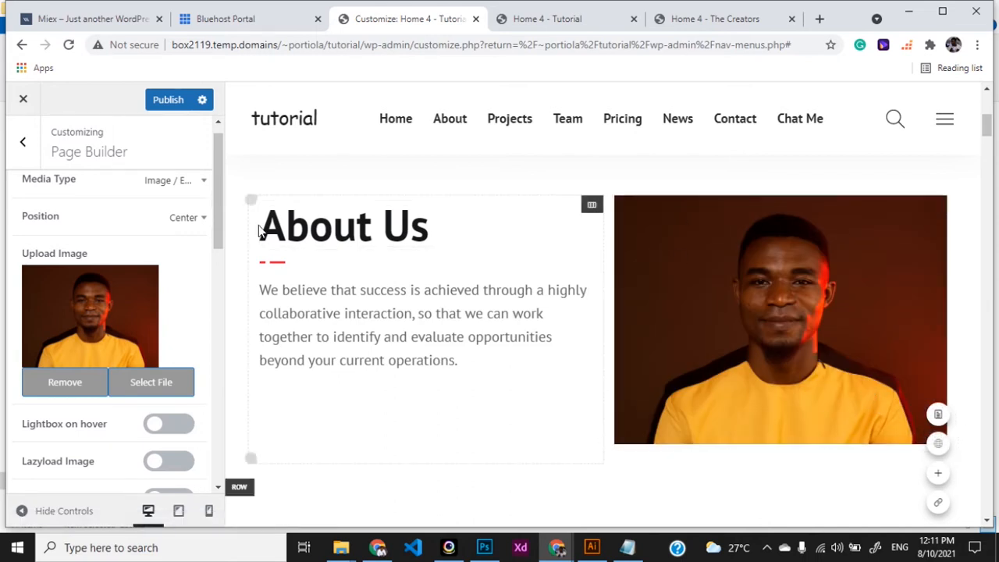
click(196, 186)
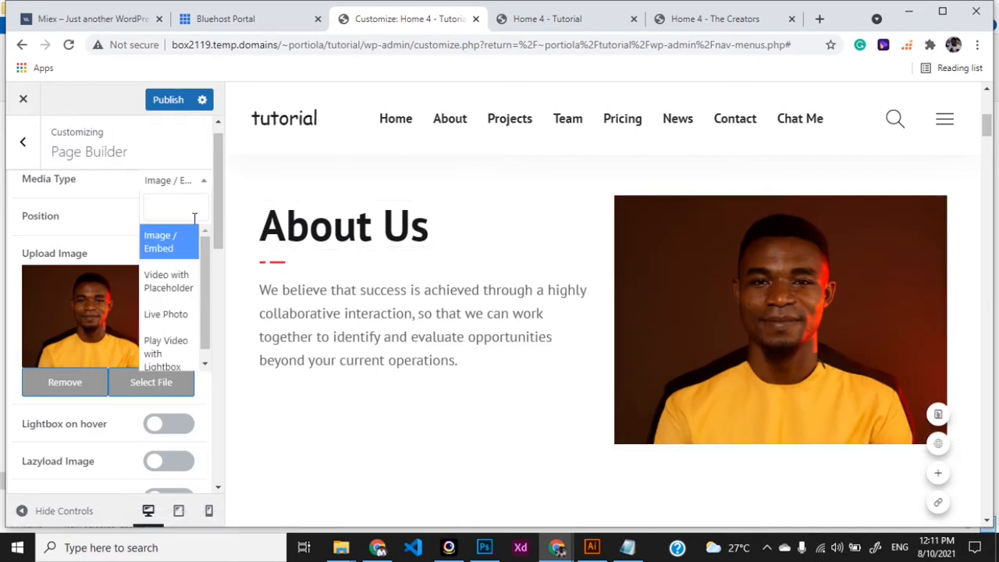
click(173, 283)
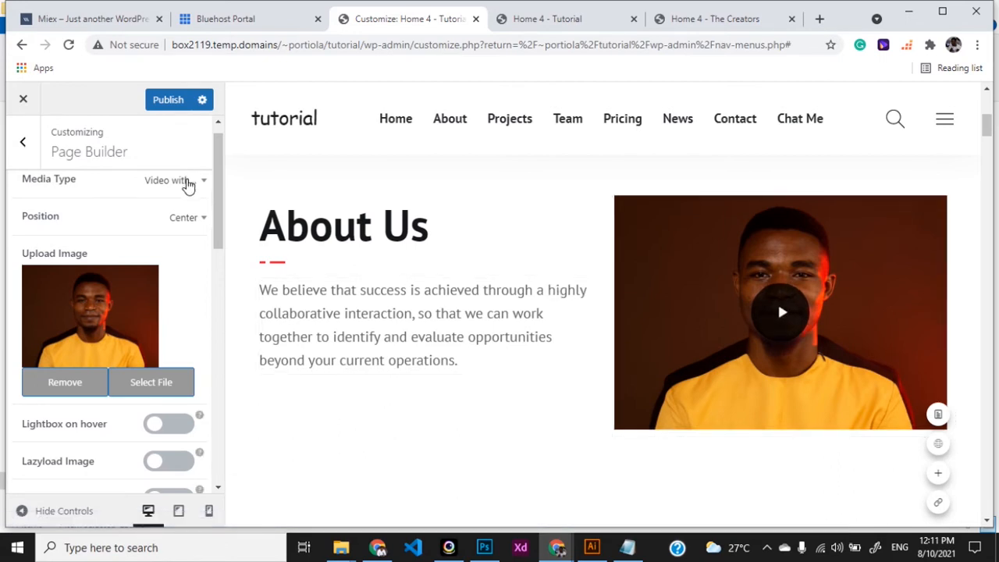
click(186, 181)
click(164, 313)
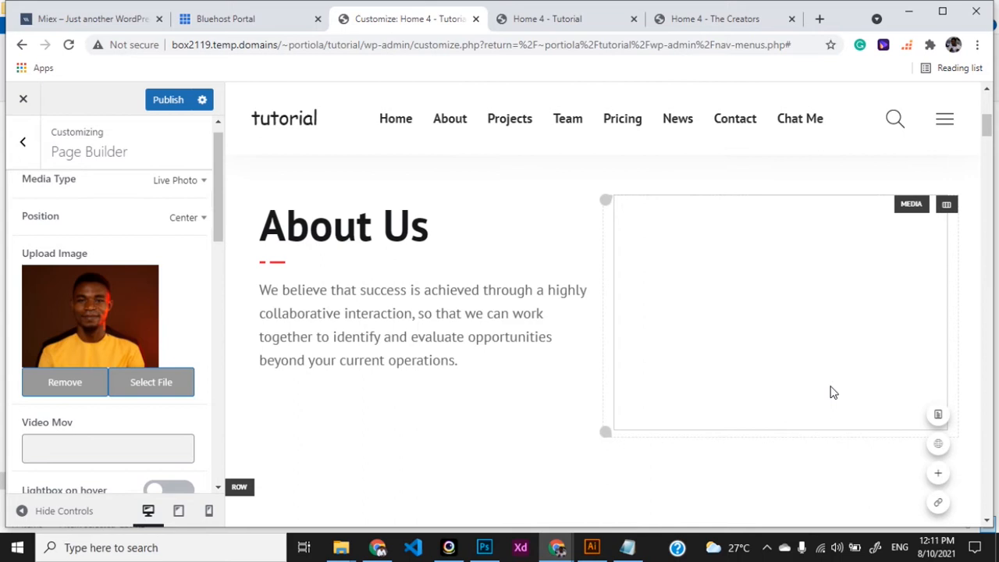
click(190, 182)
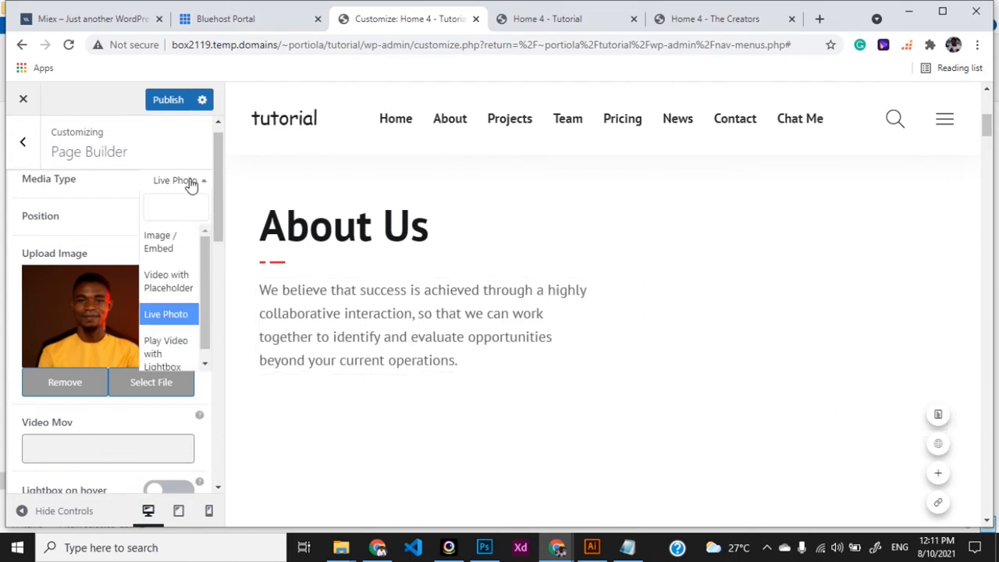
click(164, 349)
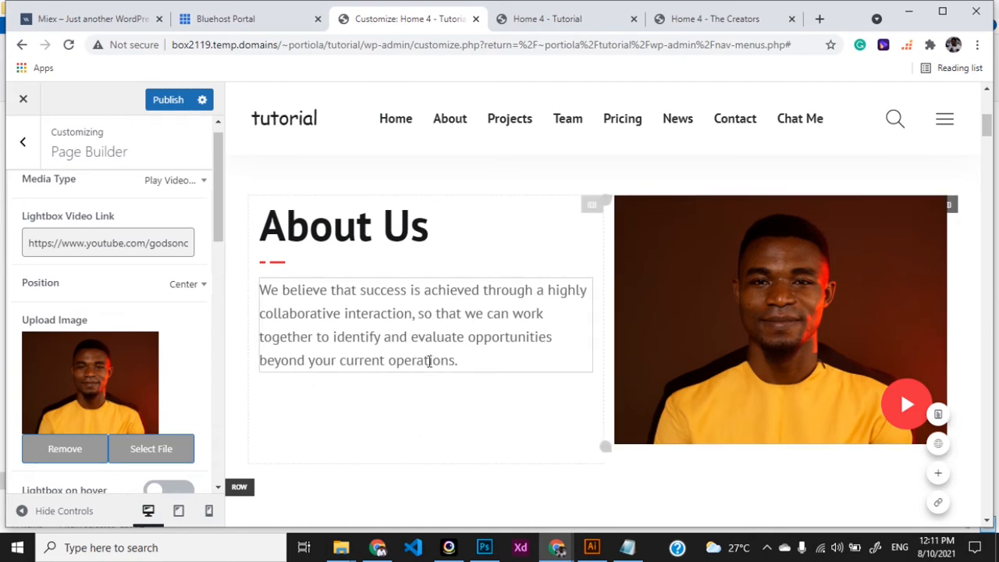
Check the remaining image, video and spacing settings of the portrait media element and publish the page changes.
scroll(180, 334, down, 1)
scroll(180, 334, down, 5)
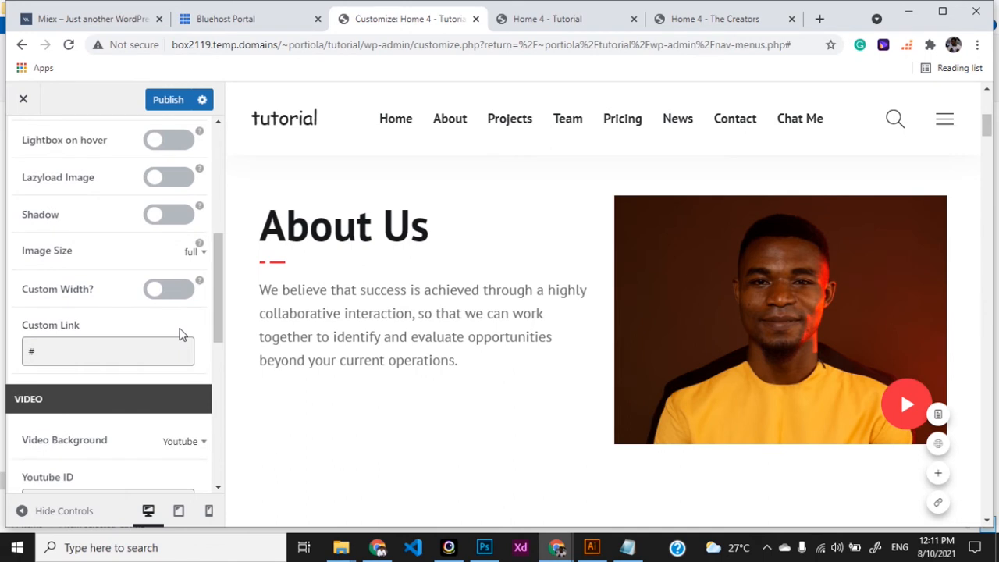
scroll(76, 352, down, 2)
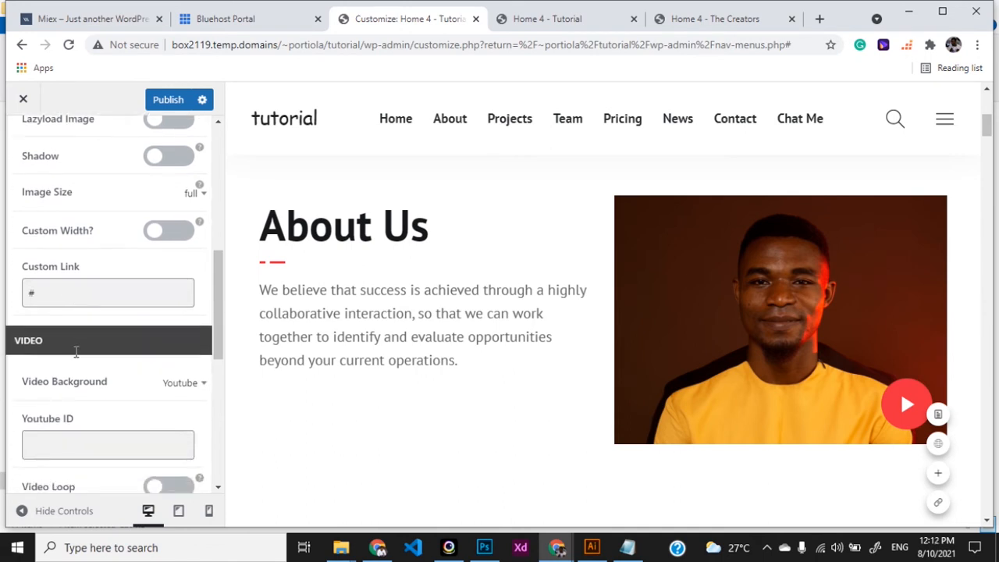
click(63, 357)
scroll(84, 358, down, 3)
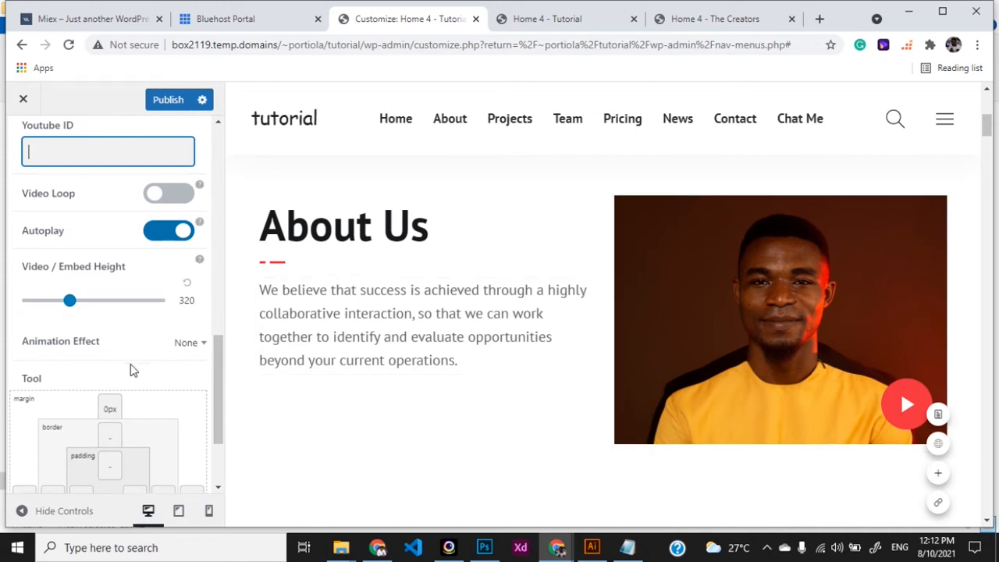
scroll(133, 370, down, 2)
scroll(133, 370, up, 10)
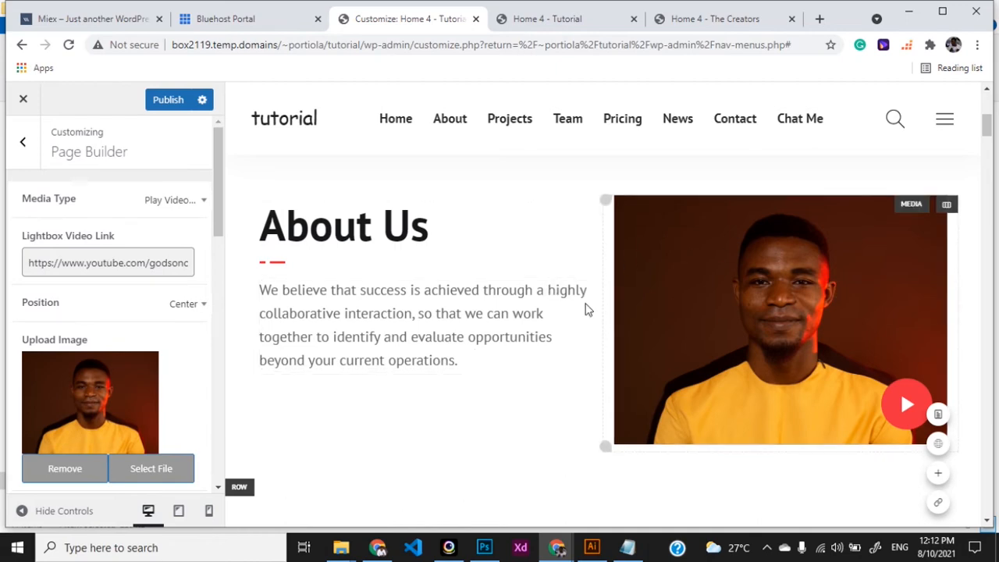
click(158, 107)
Delete the paragraph text below the "Services we are offering" heading and confirm its removal.
scroll(482, 430, down, 5)
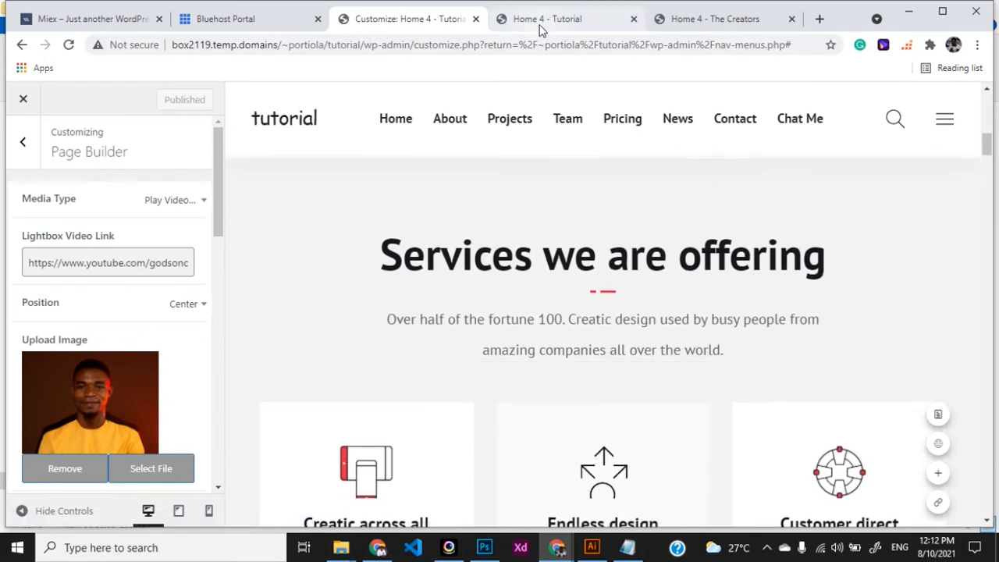
scroll(503, 382, down, 1)
scroll(503, 374, down, 3)
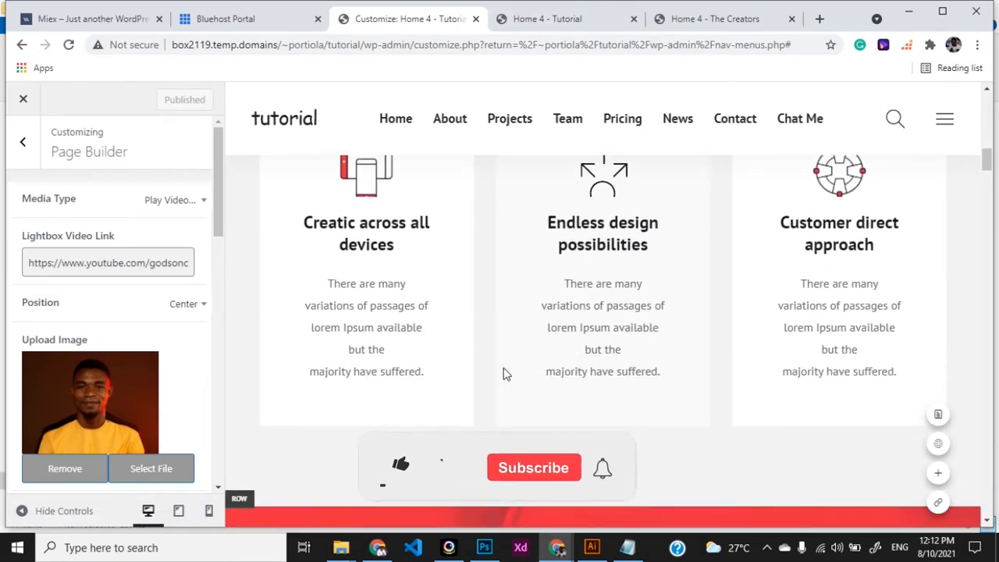
scroll(506, 375, up, 3)
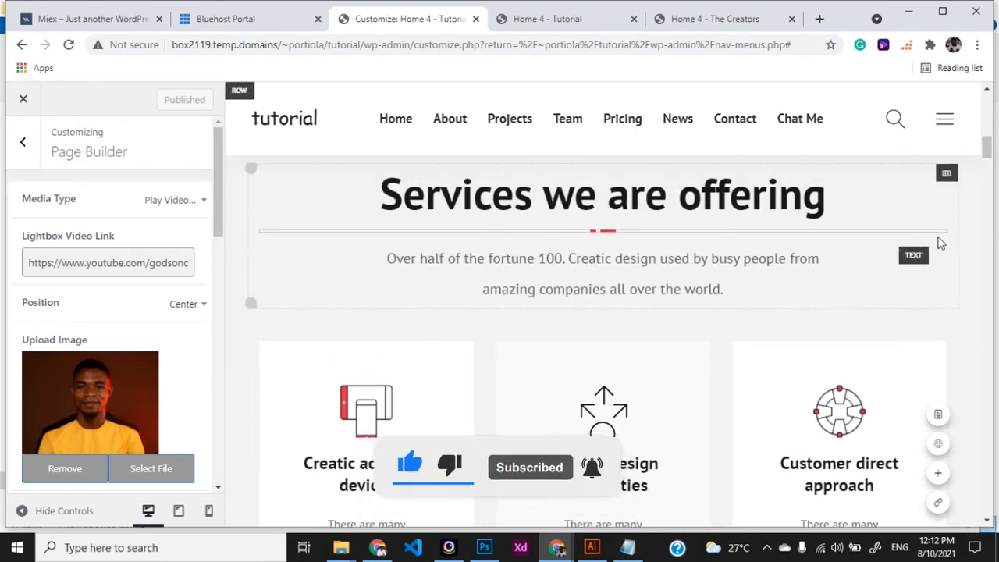
click(910, 253)
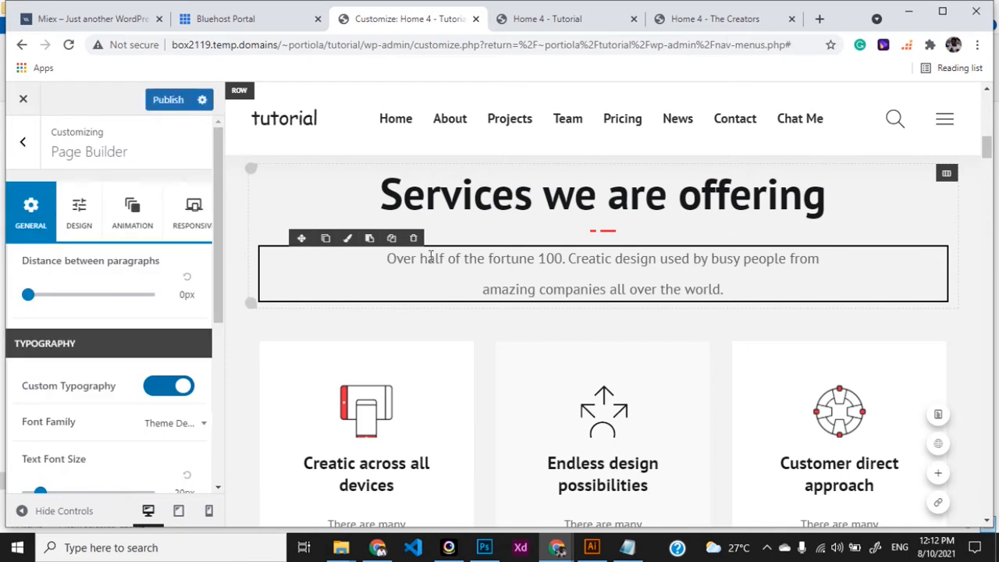
click(413, 239)
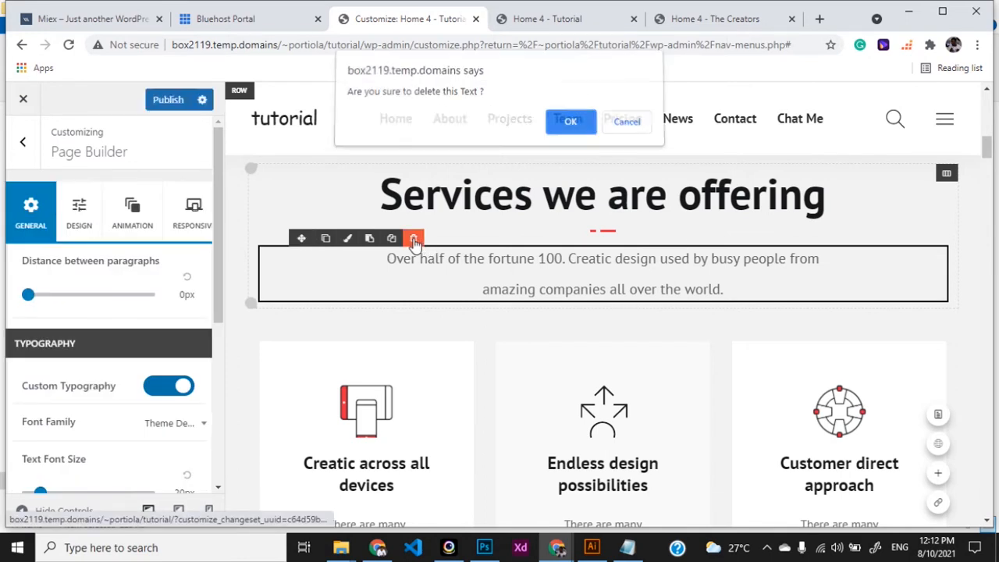
click(569, 121)
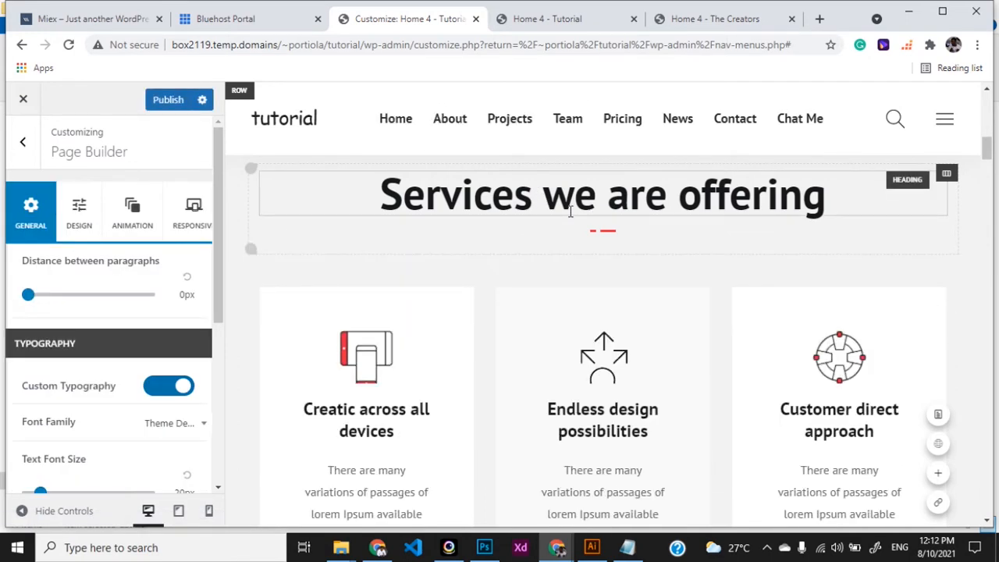
Replace the services section heading "Services we are offering" with "Our Services".
click(570, 210)
key(ctrl+a)
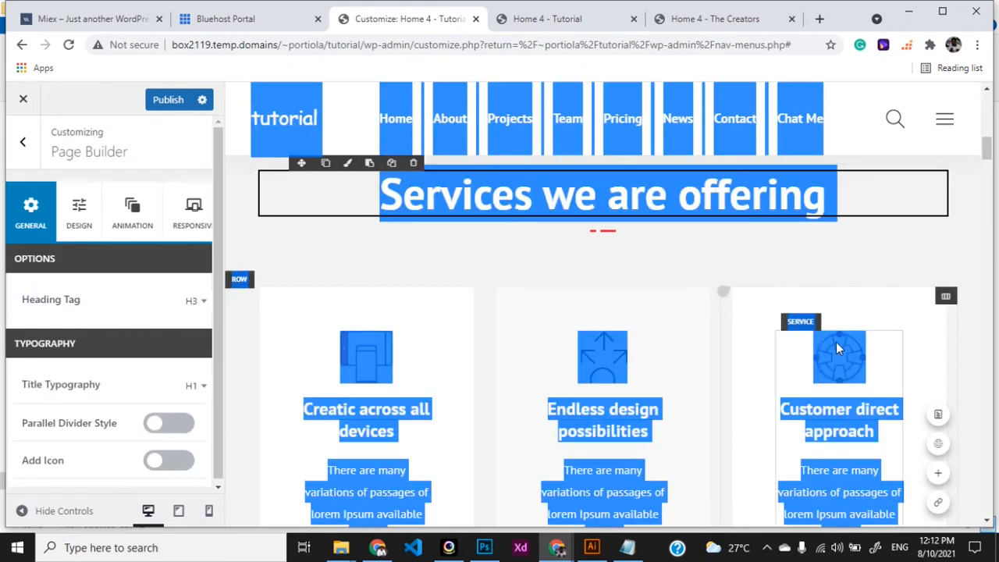
triple_click(783, 202)
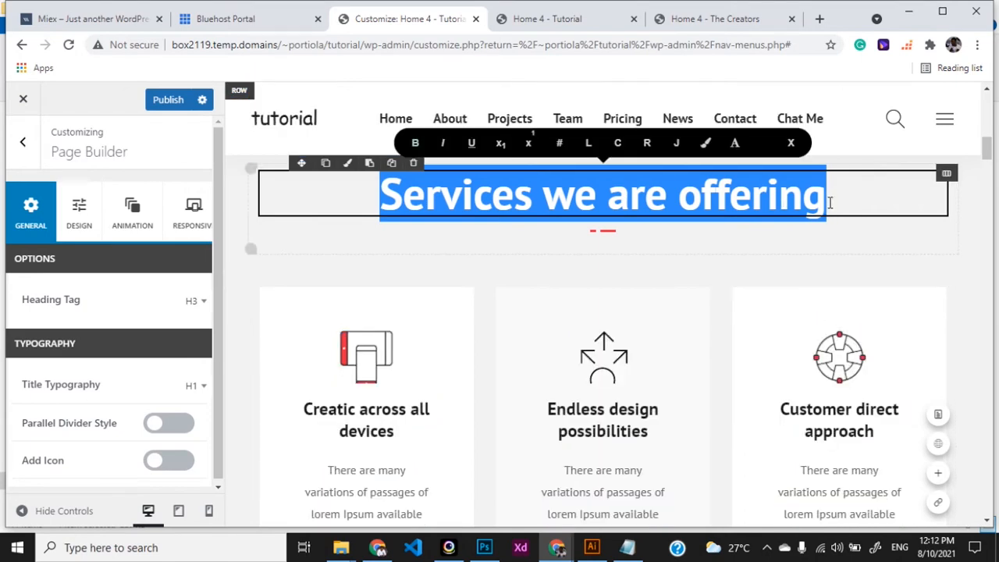
key(BackSpace)
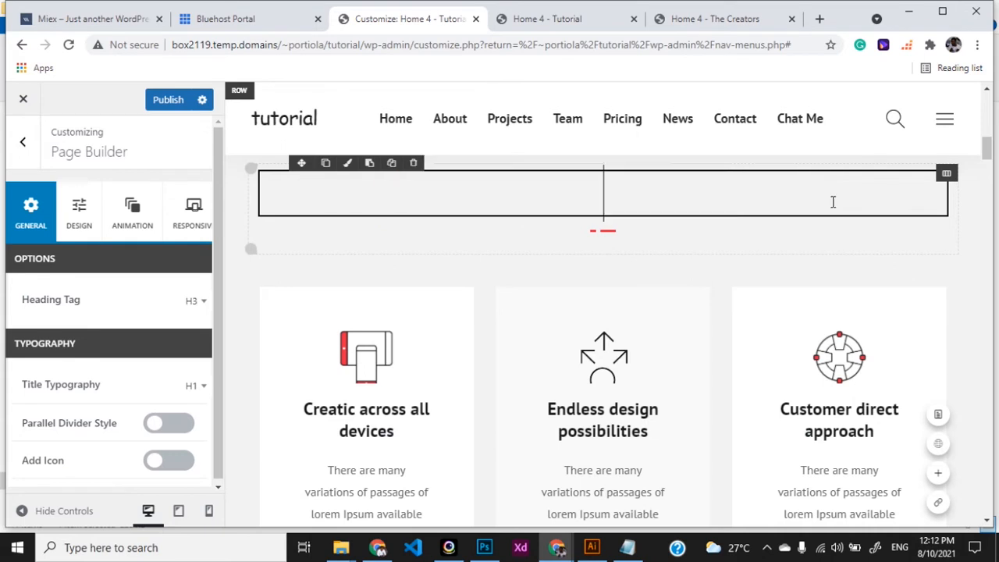
text(Our)
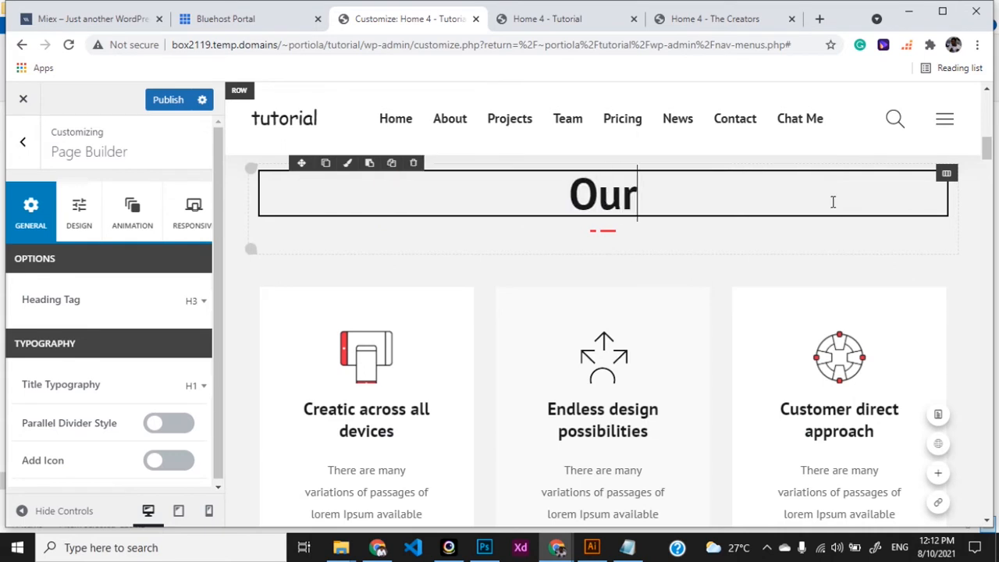
text( Services)
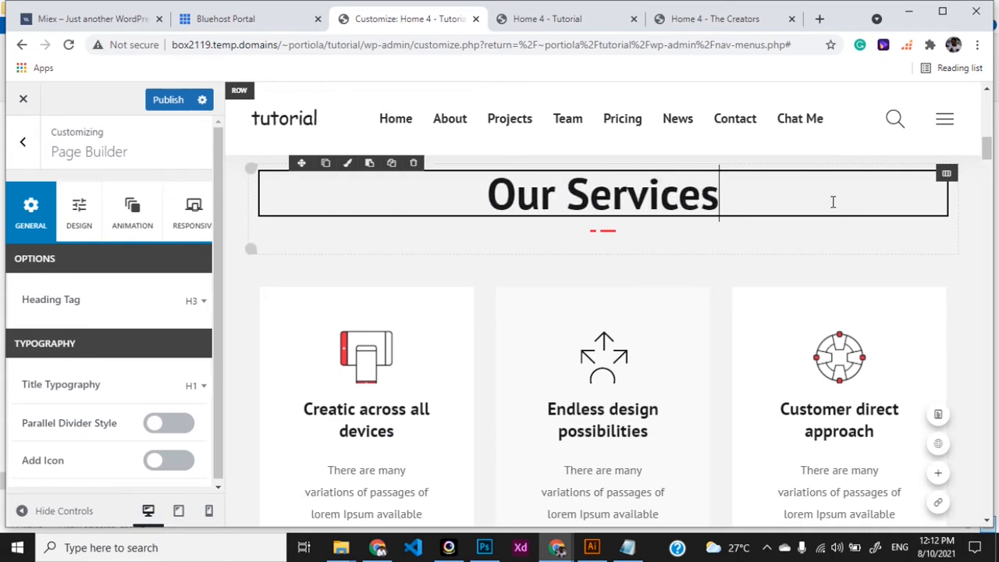
click(815, 247)
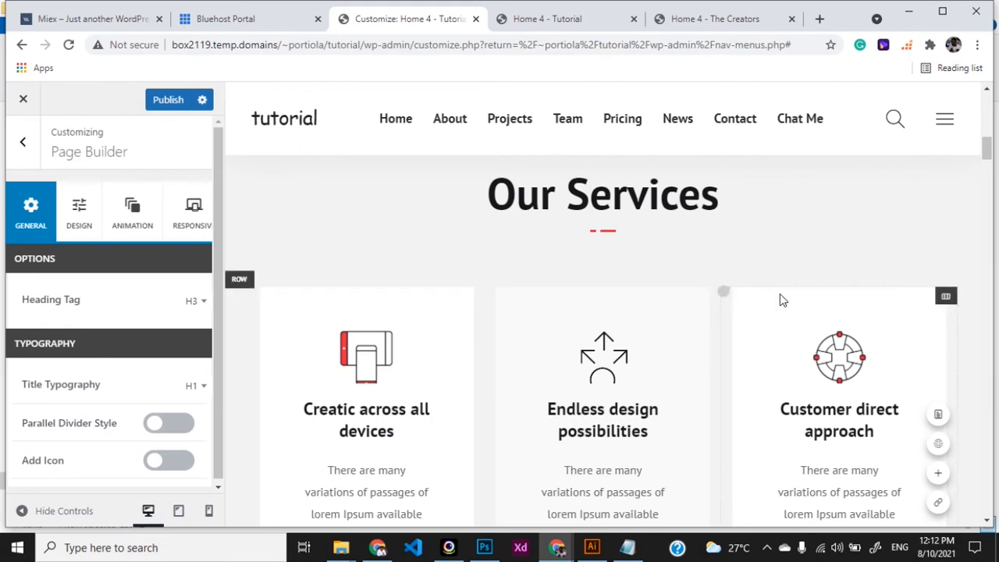
Replace the title "Creatic across all devices" in the first service box with "Web Design".
scroll(779, 293, down, 1)
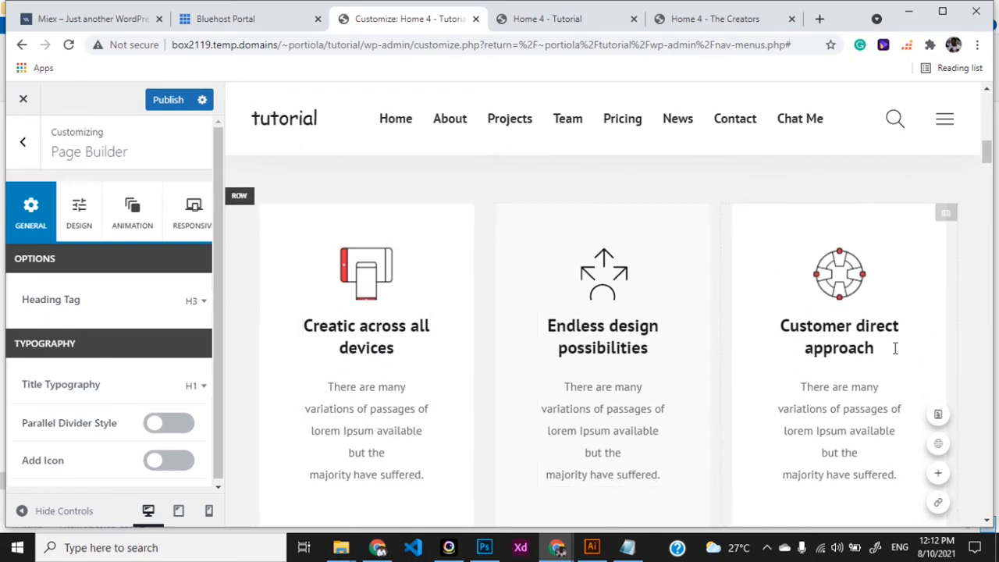
click(362, 349)
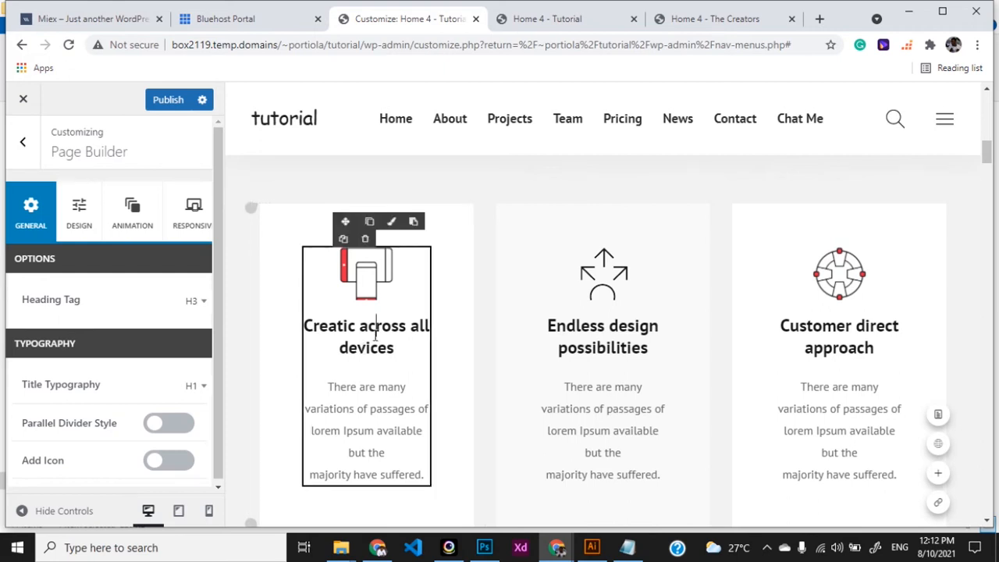
drag(395, 349, 305, 326)
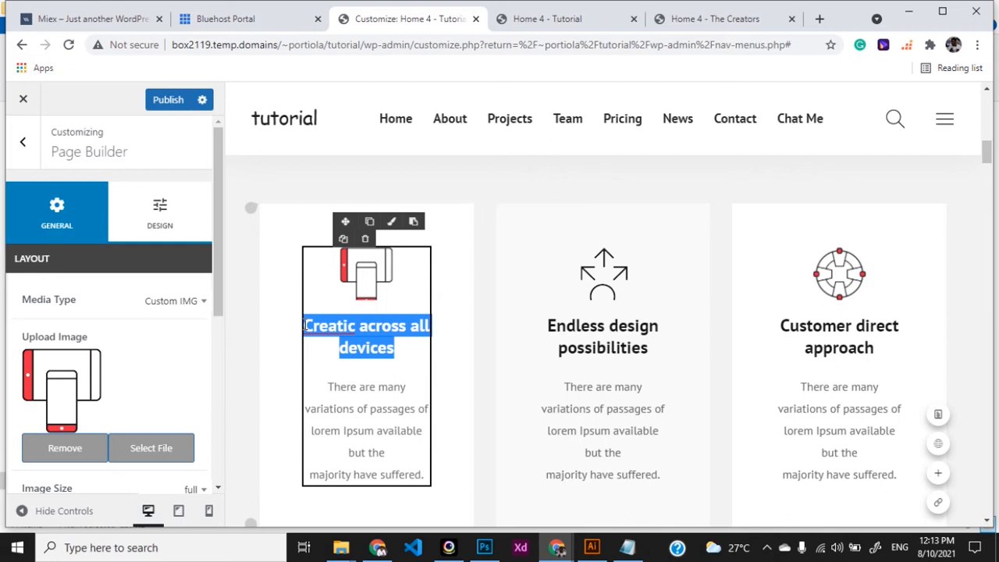
text(Web Design)
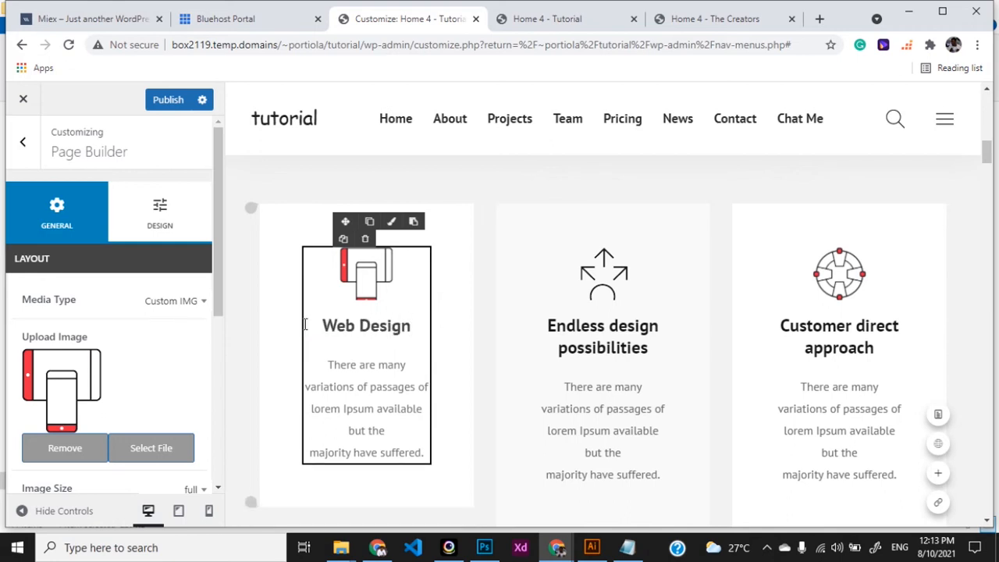
Change the first service box's title to "App Dev.".
key(Left)
key(Left)
key(Left)
key(Left)
key(Left)
key(Left)
key(Left)
key(BackSpace)
key(BackSpace)
key(BackSpace)
text(App)
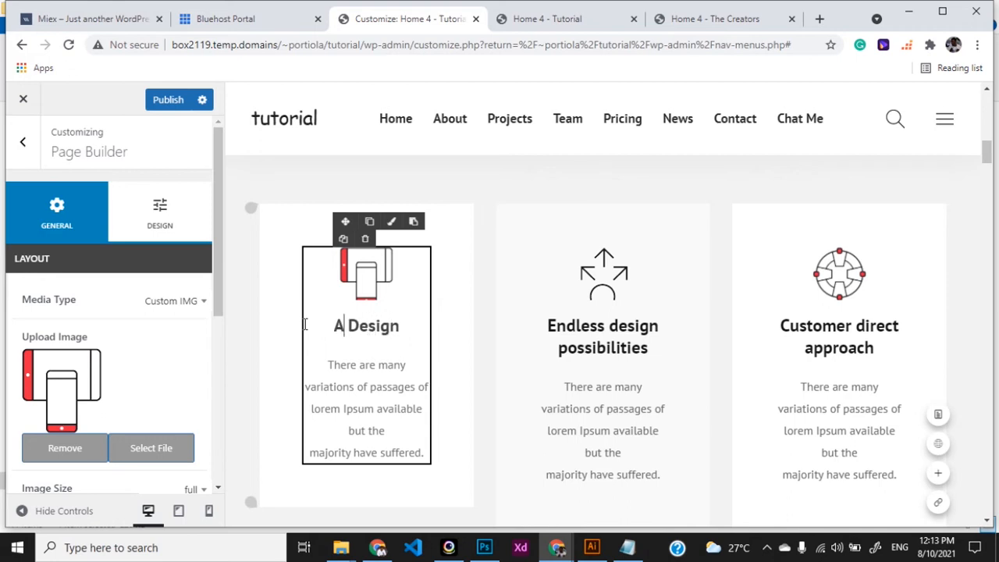
key(Right)
key(Right)
key(Right)
key(shift+Right)
key(shift+Right)
key(shift+Right)
key(shift+Right)
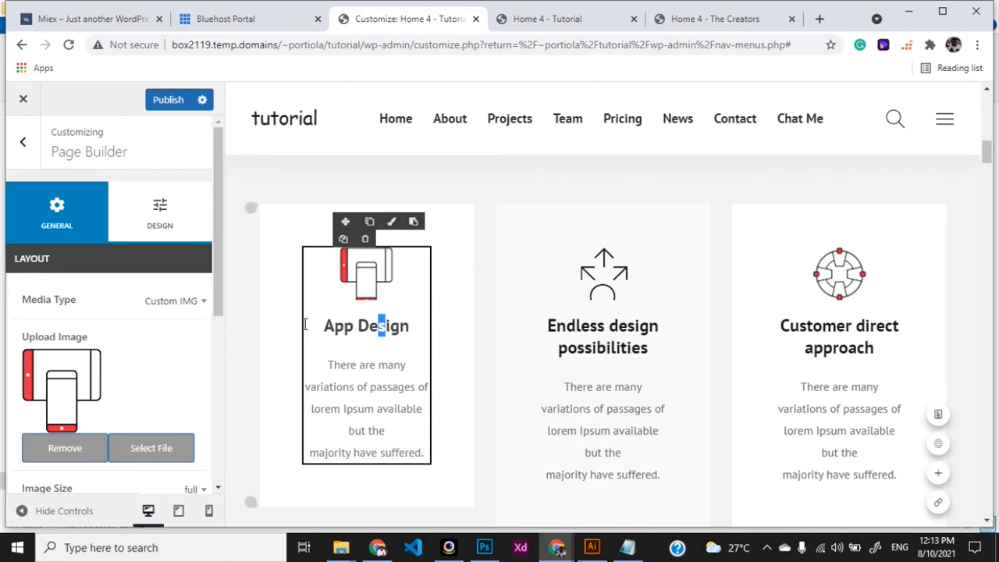
text(v,)
key(BackSpace)
text(.)
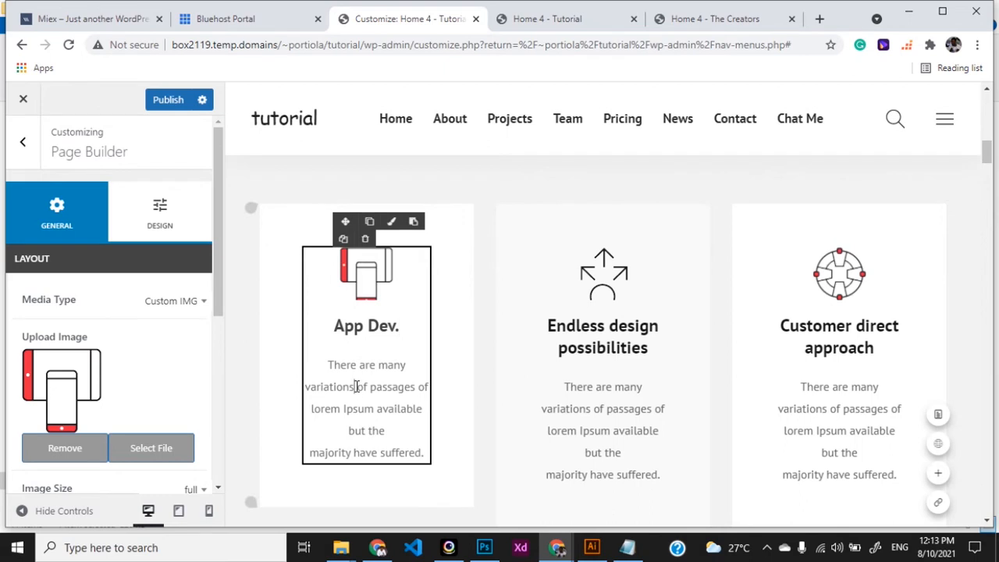
Replace the description paragraph of the "App Dev." service box with "We build awesome apps".
drag(328, 365, 401, 433)
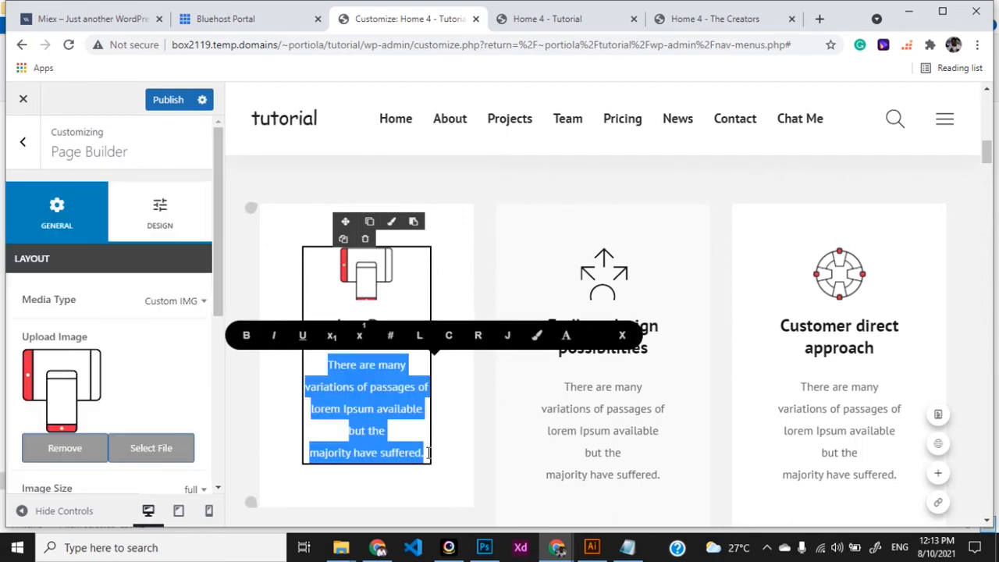
text(We bu)
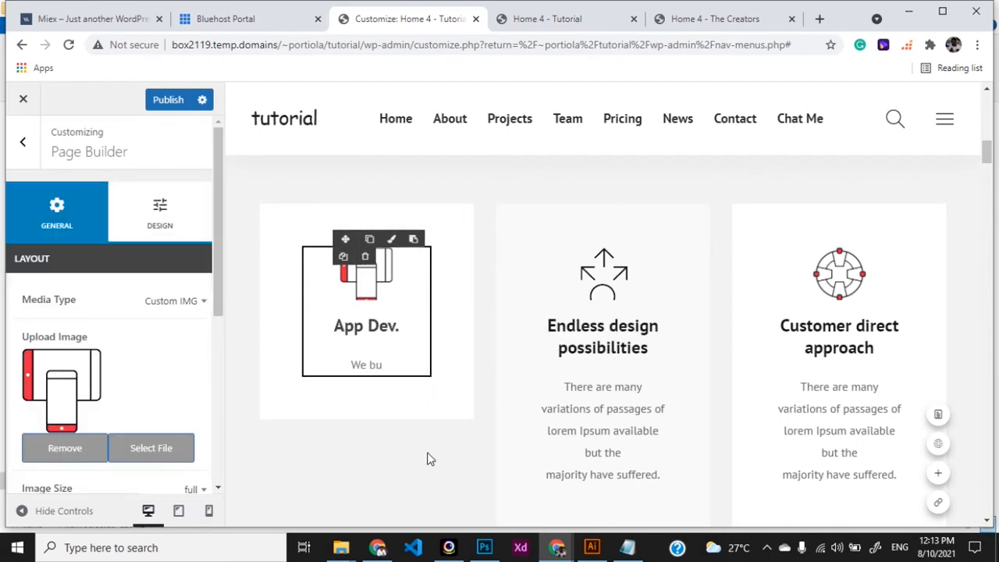
text(ild awesome apps)
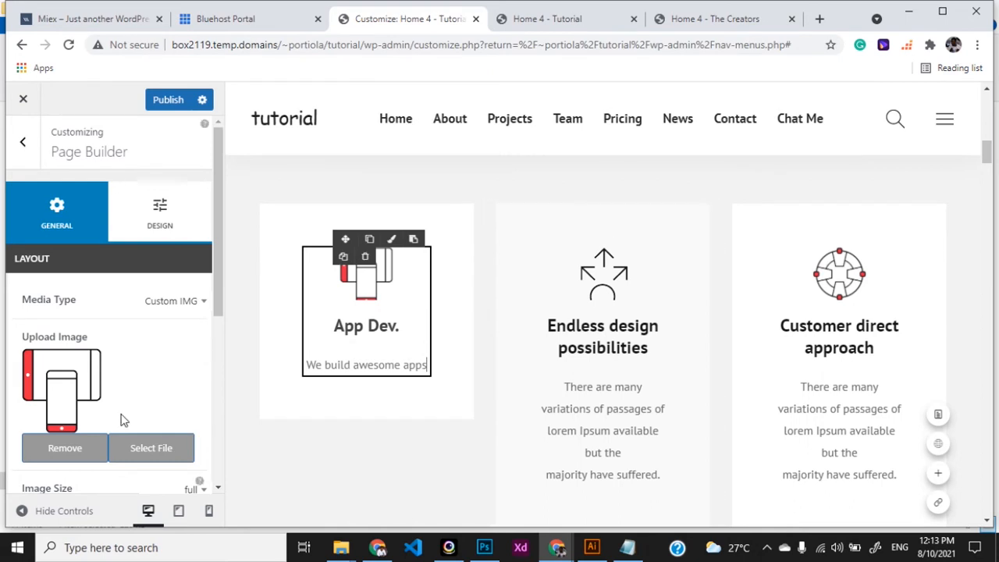
scroll(123, 418, down, 1)
scroll(123, 417, up, 1)
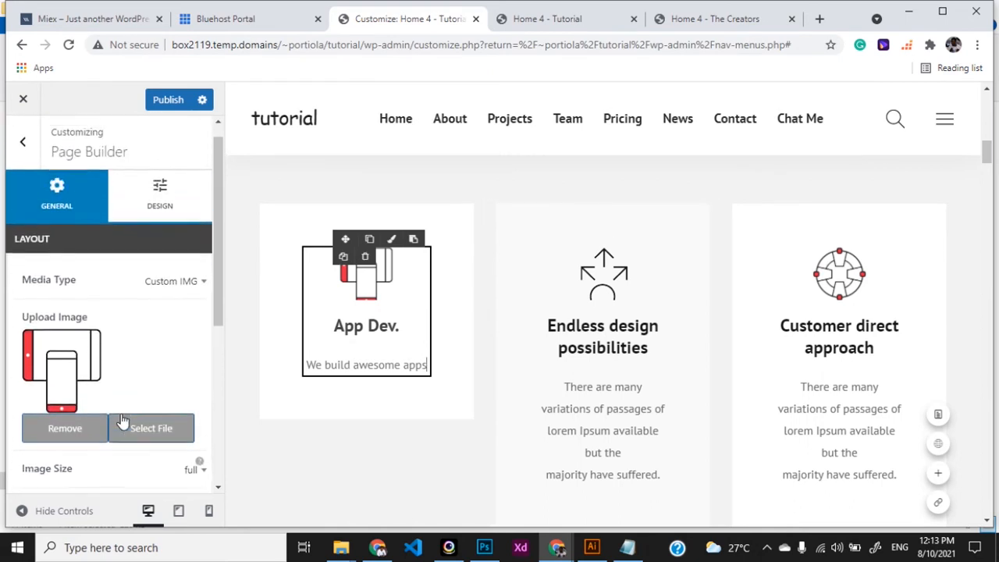
Open undraw.io in a new browser tab.
click(817, 18)
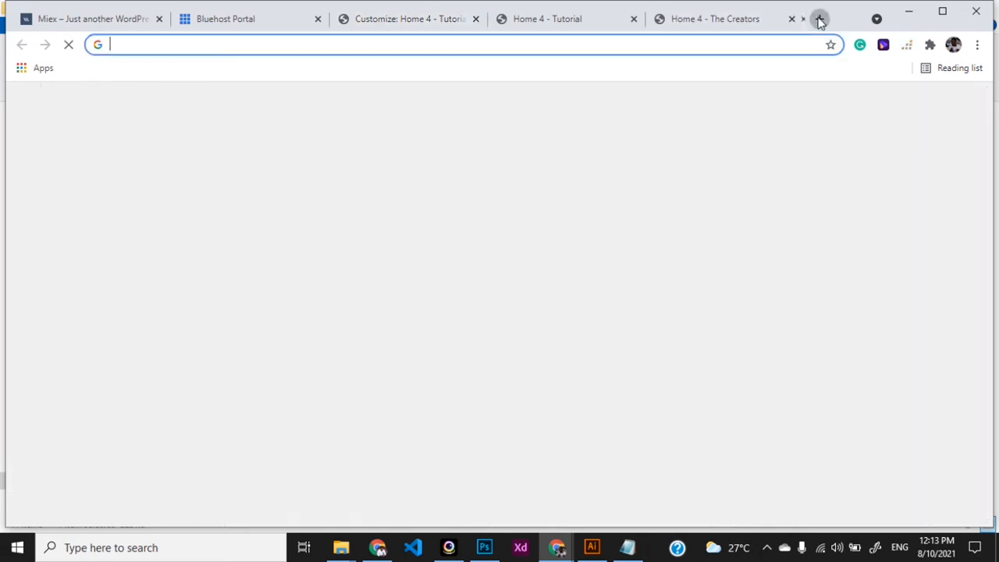
text(u)
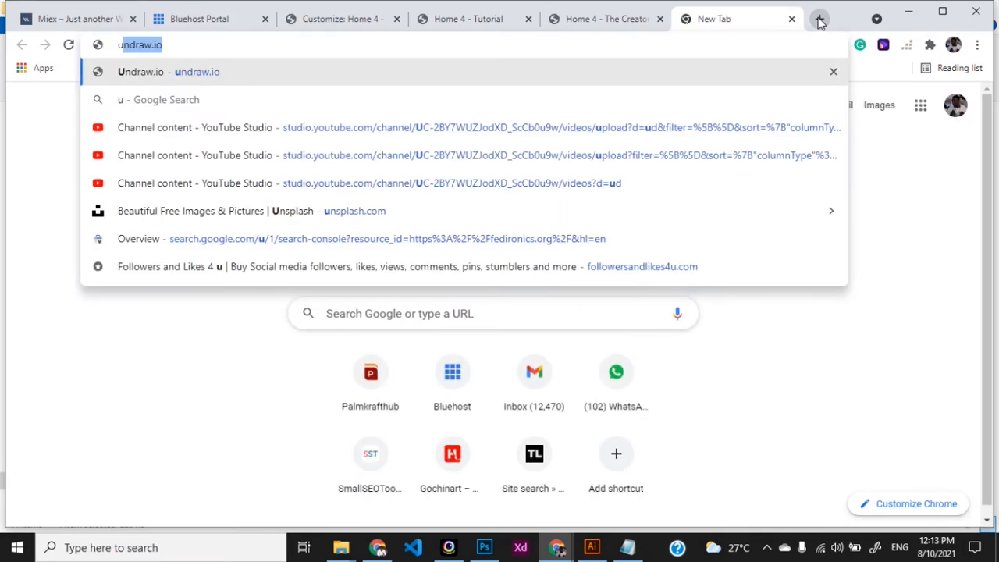
key(Return)
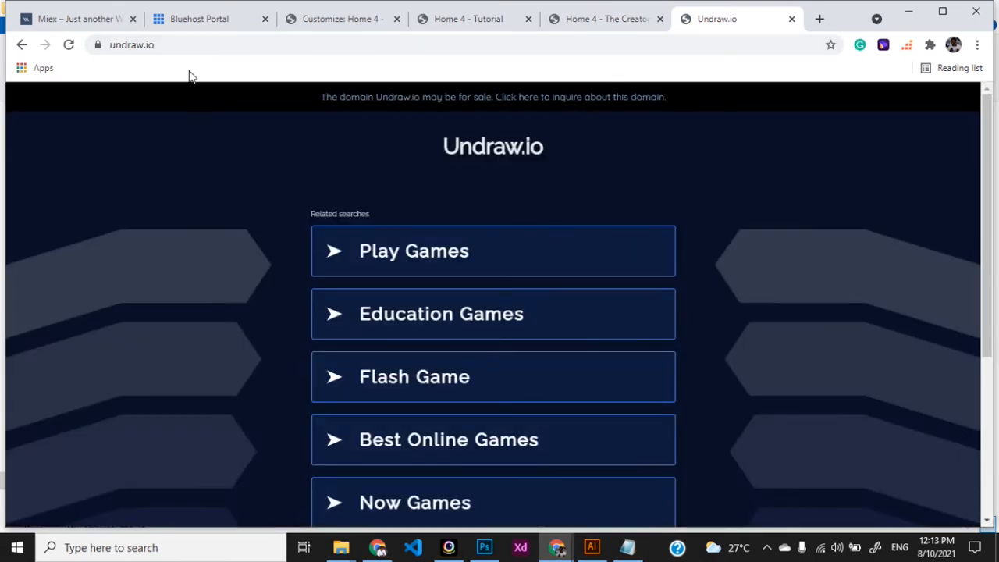
Search Google for "undraw" and open the unDraw website at undraw.co from the results.
click(158, 46)
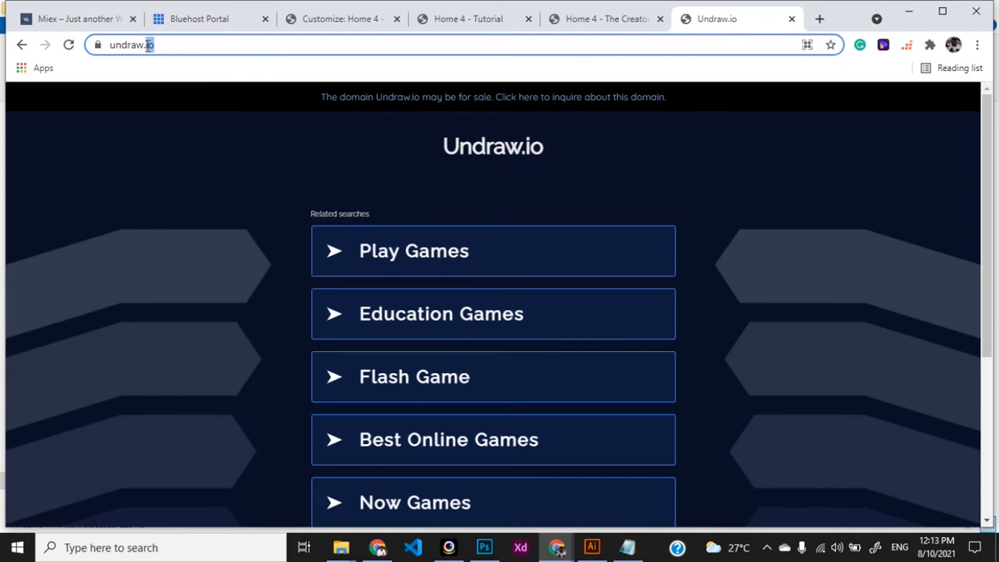
key(BackSpace)
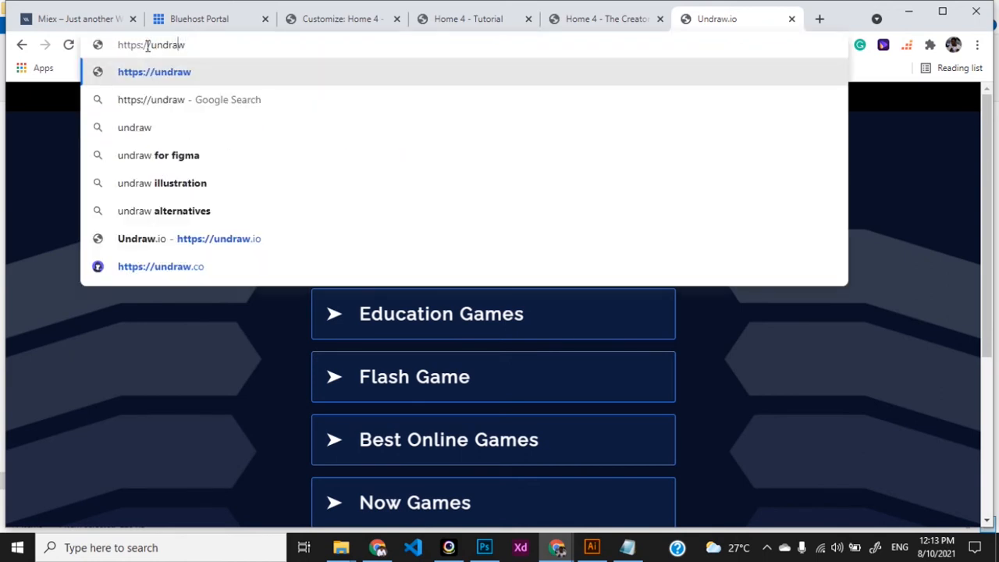
key(BackSpace)
key(BackSpace)
key(BackSpace)
key(BackSpace)
key(BackSpace)
key(BackSpace)
key(BackSpace)
key(BackSpace)
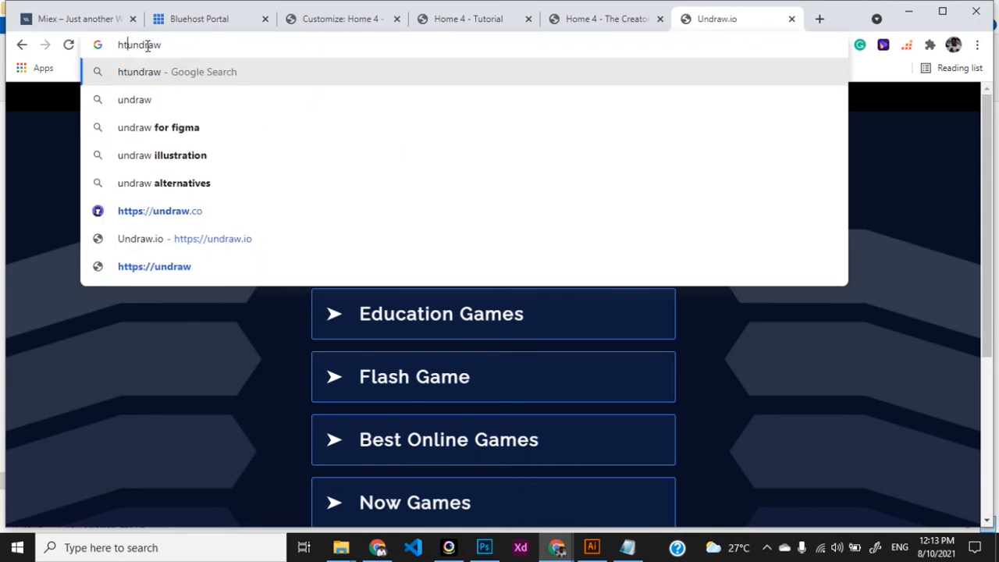
key(Return)
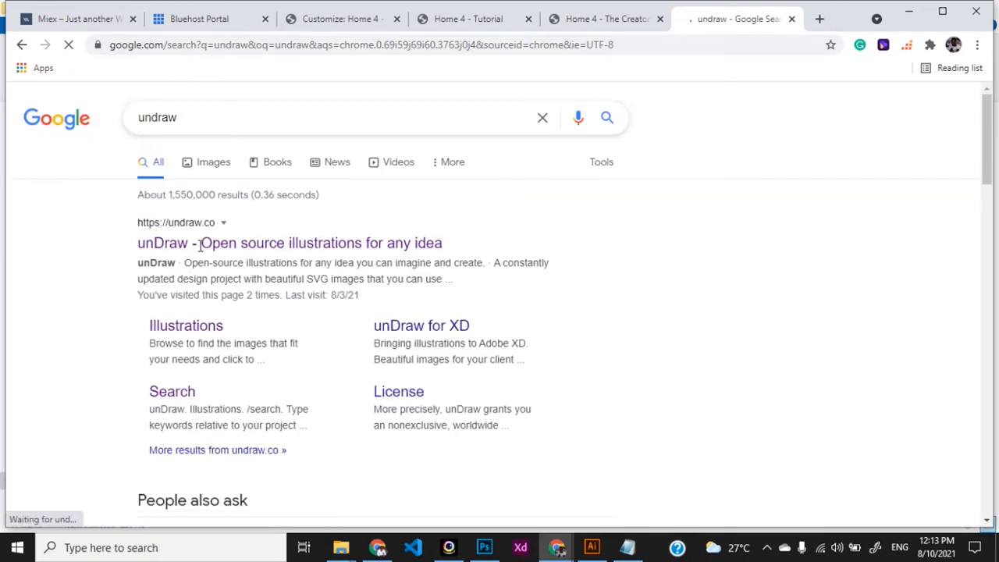
click(163, 241)
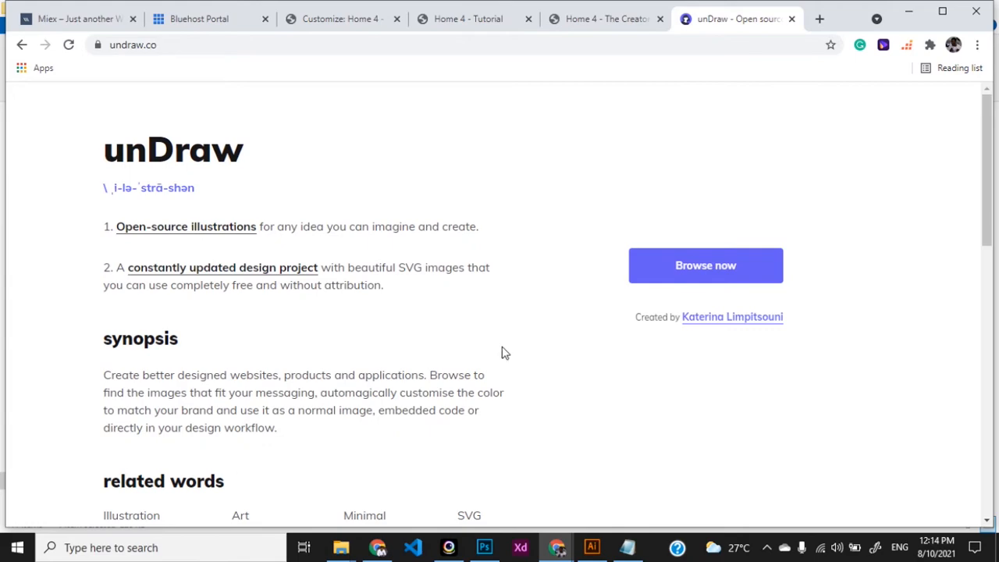
Look over the unDraw home page and open its illustrations gallery.
scroll(520, 286, down, 4)
scroll(520, 286, up, 3)
scroll(520, 285, up, 1)
scroll(519, 285, down, 2)
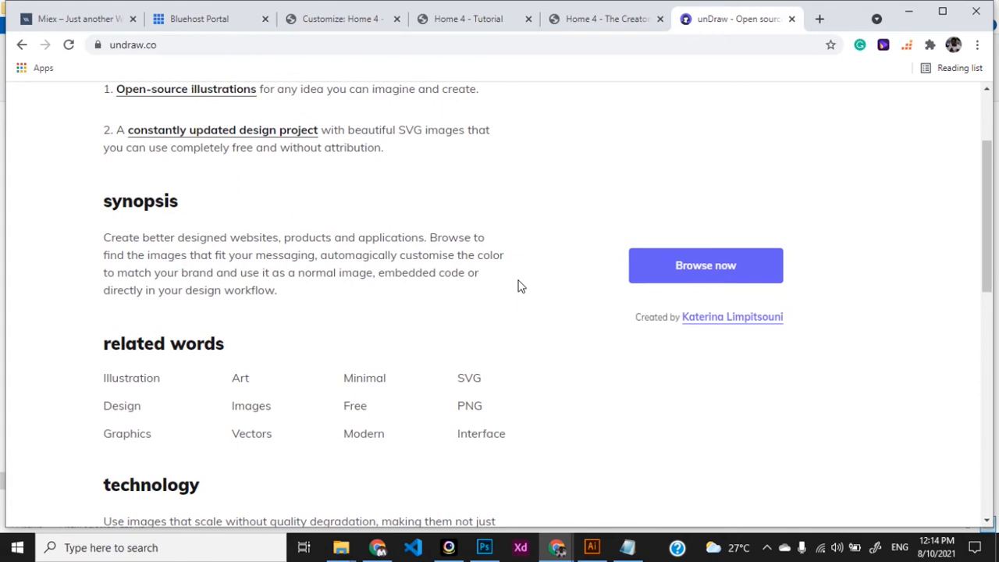
click(672, 265)
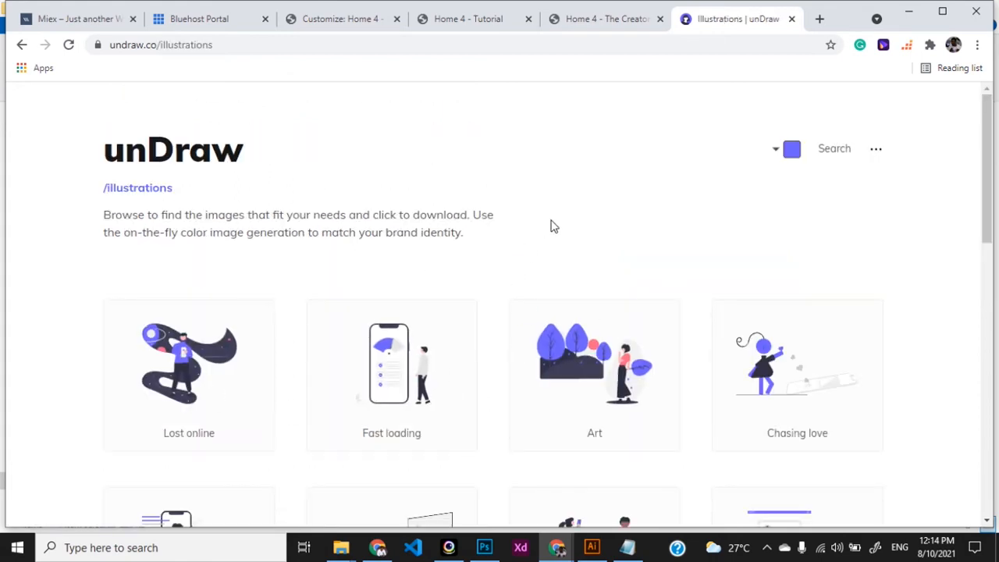
Set the unDraw illustration color to hex #d1277c and close the color picker.
click(793, 149)
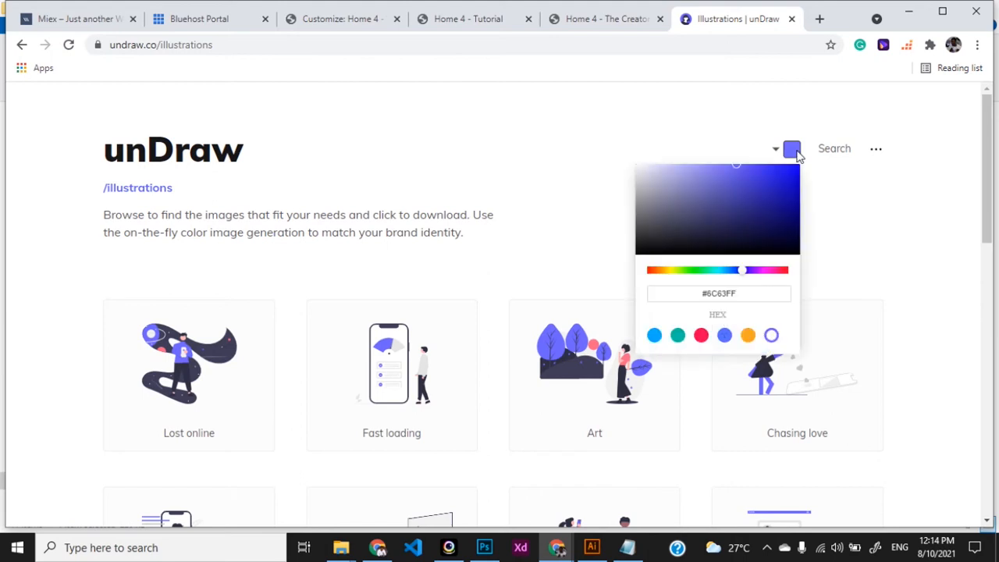
click(752, 191)
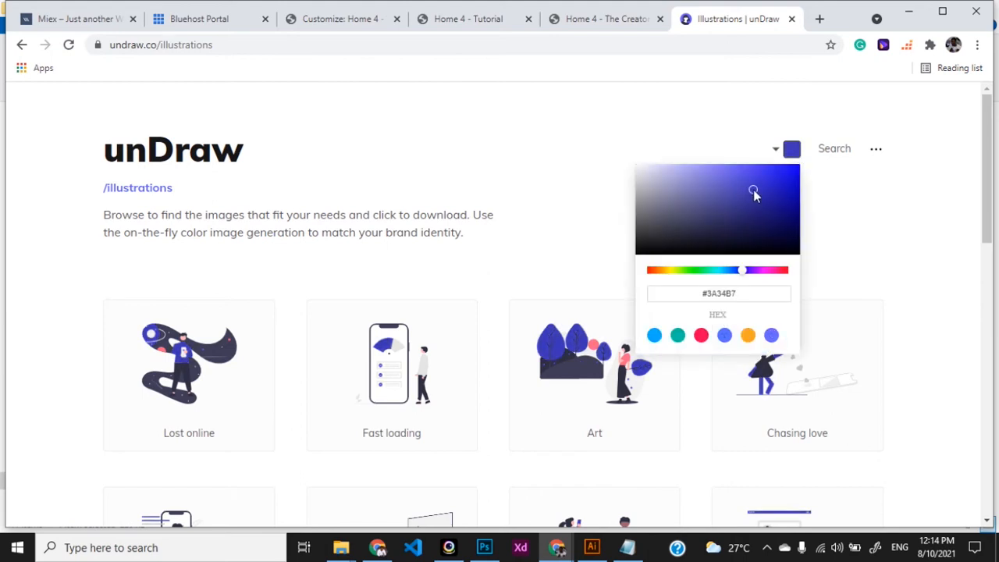
drag(734, 293, 700, 293)
text(#d1277c)
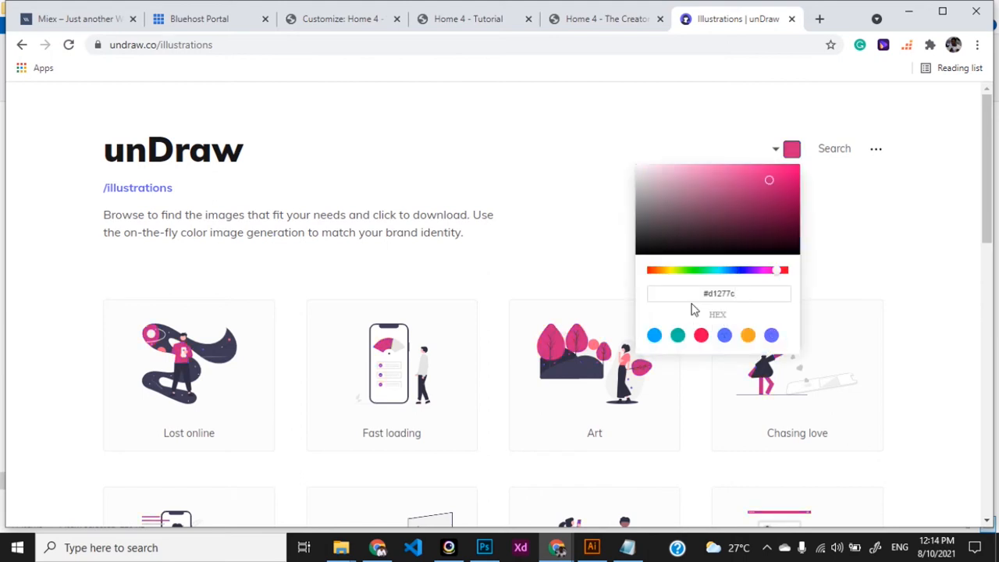
click(866, 173)
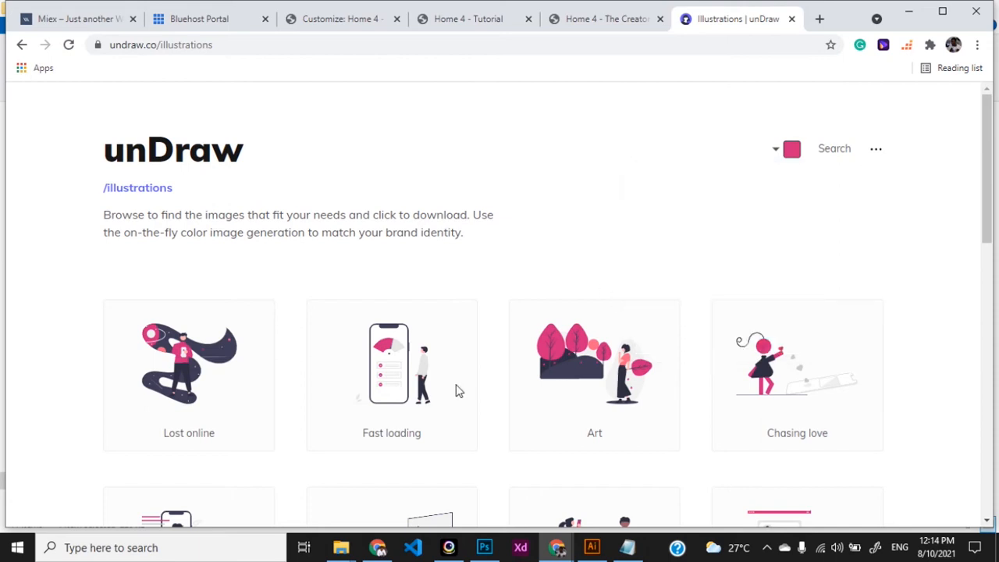
Browse the gallery for the "Mobile posts" illustration and start its PNG download.
scroll(575, 474, down, 4)
scroll(576, 474, up, 1)
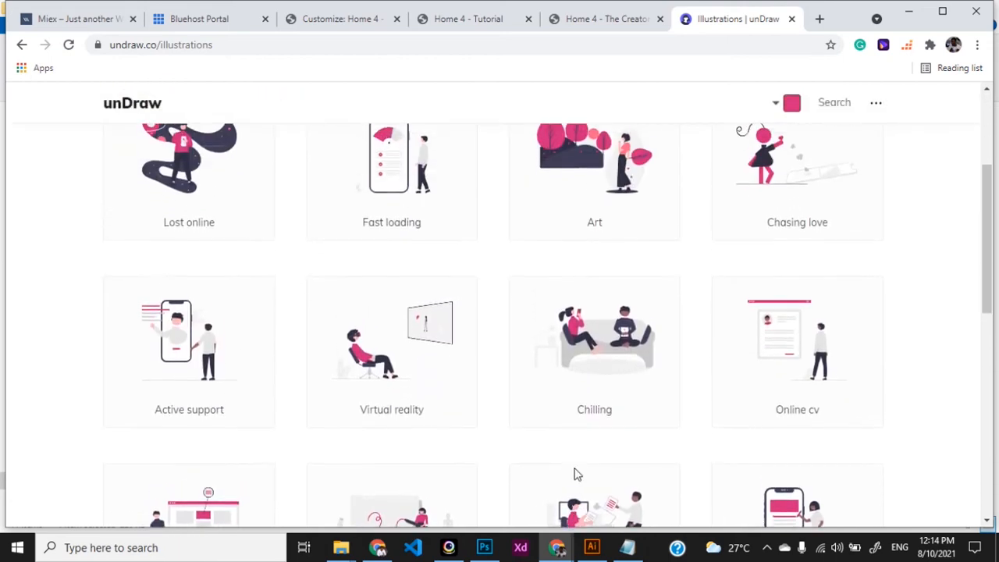
scroll(576, 474, up, 1)
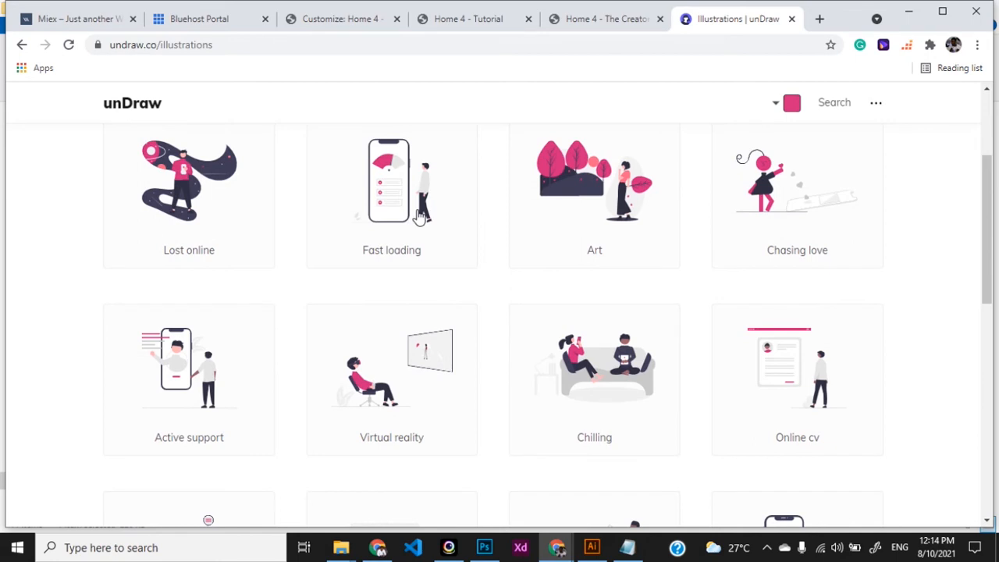
scroll(564, 328, down, 3)
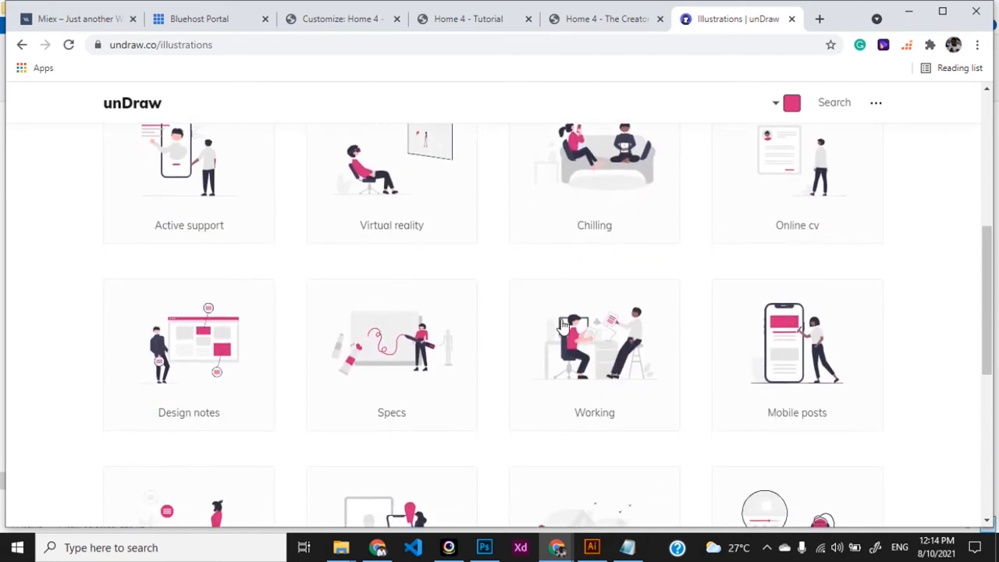
click(816, 368)
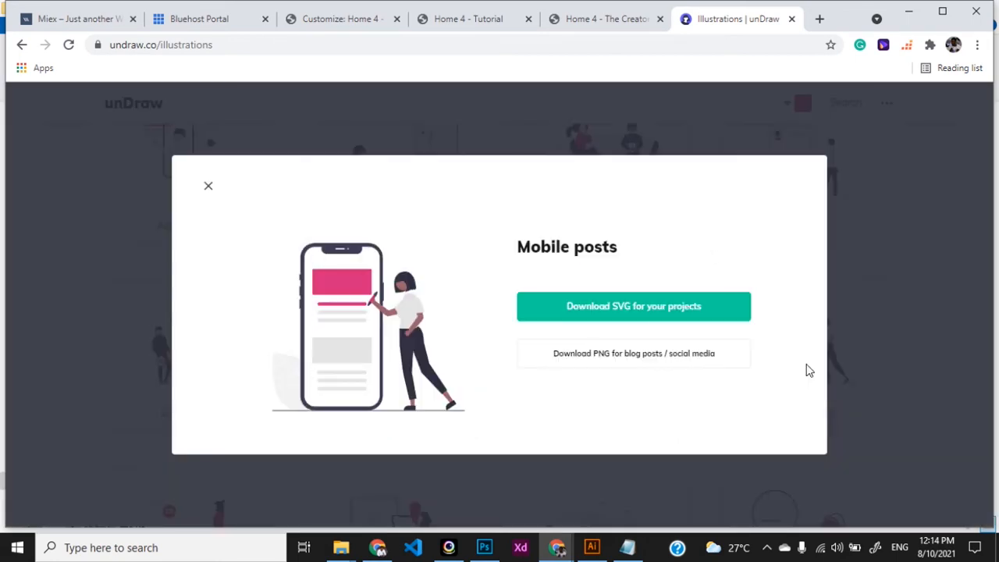
click(622, 356)
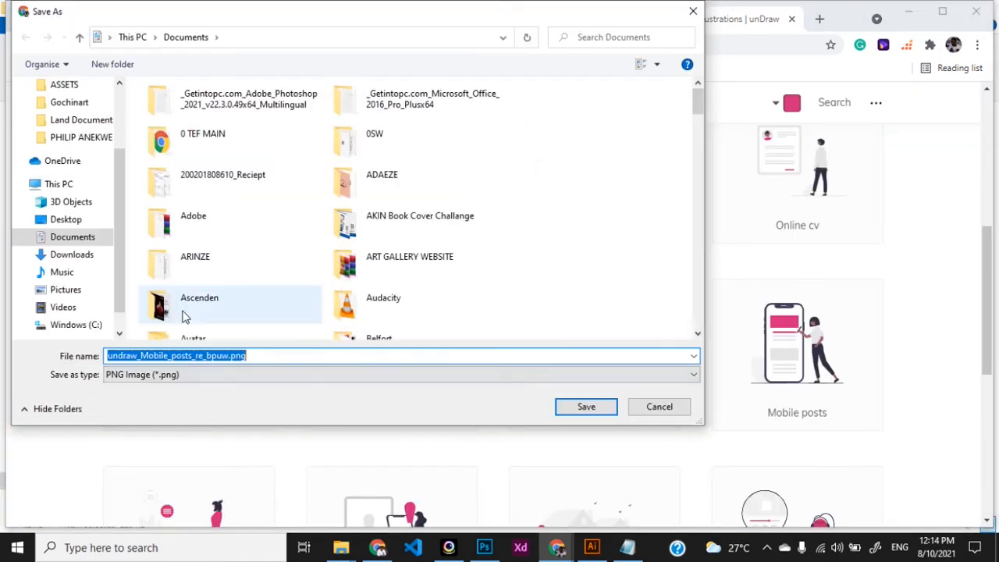
Save undraw_Mobile_posts_re_bpuw.png in the ASSETS folder under Documents > WORDPRESS CLASS and return to the Home 4 customizer tab.
click(355, 195)
key(w)
key(w)
key(w)
key(w)
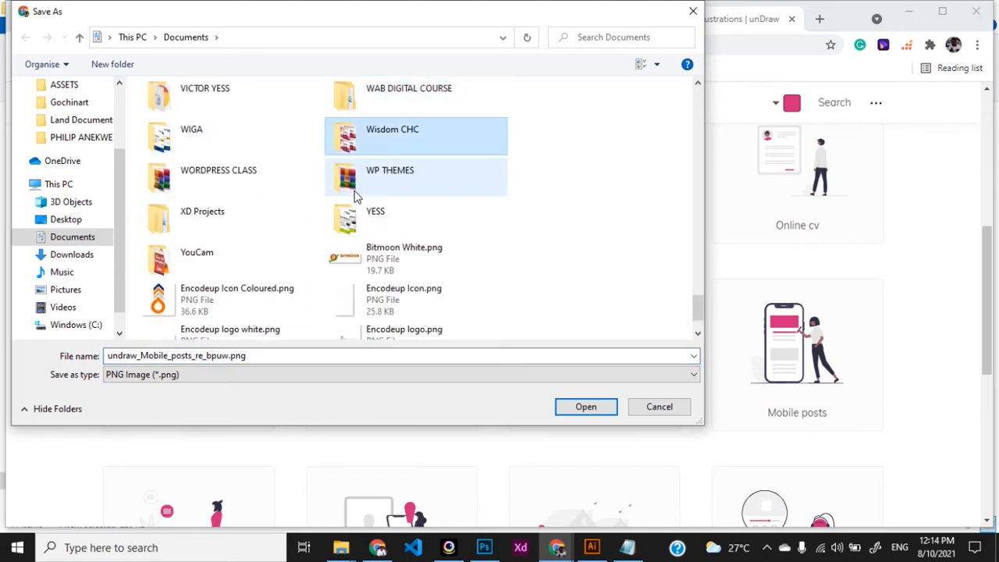
key(Return)
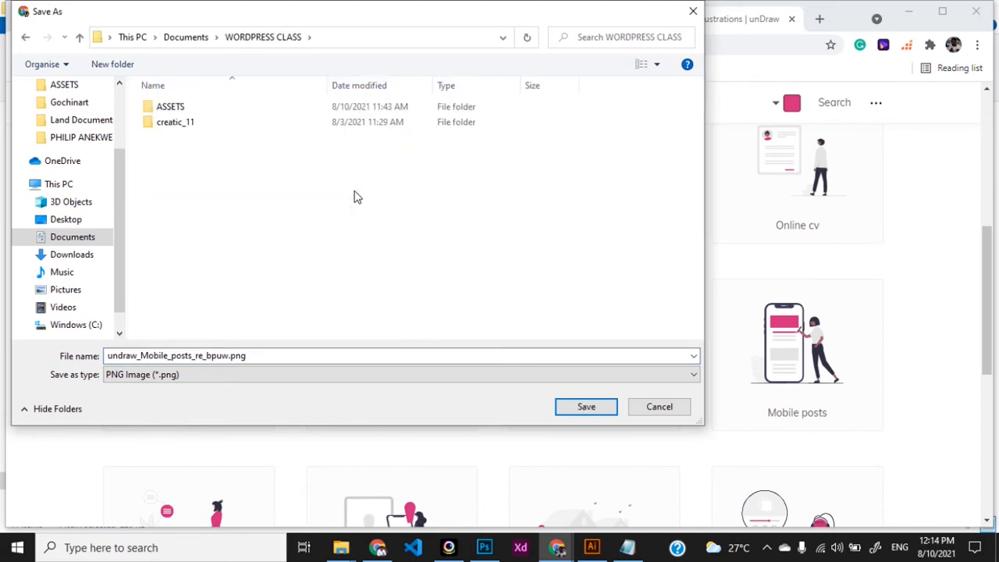
double_click(283, 111)
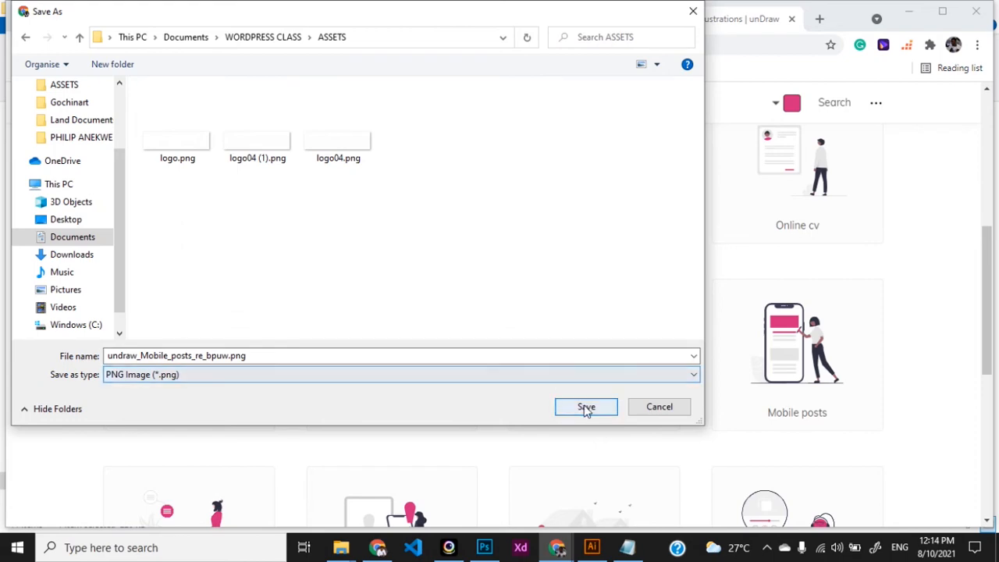
click(586, 406)
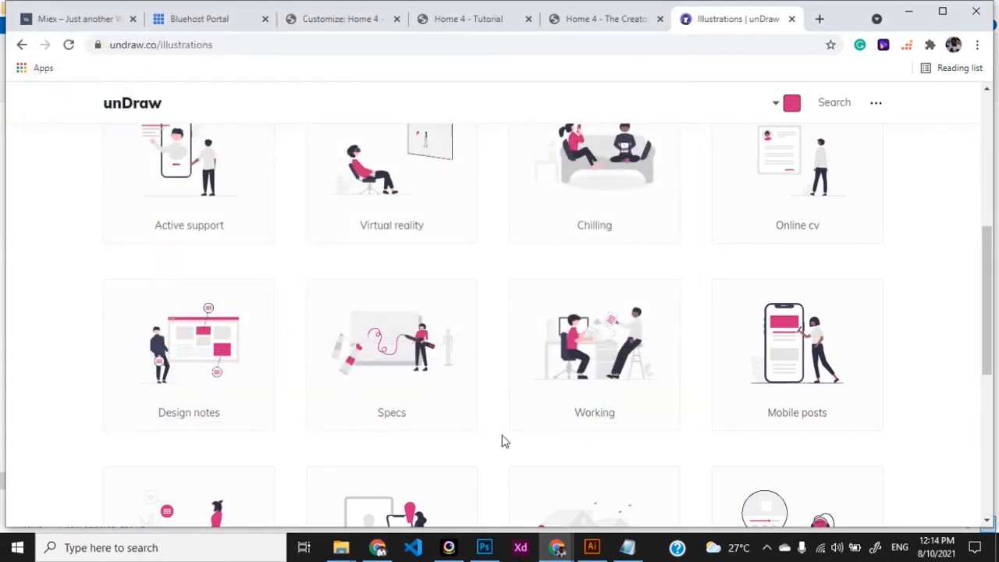
click(484, 22)
click(322, 25)
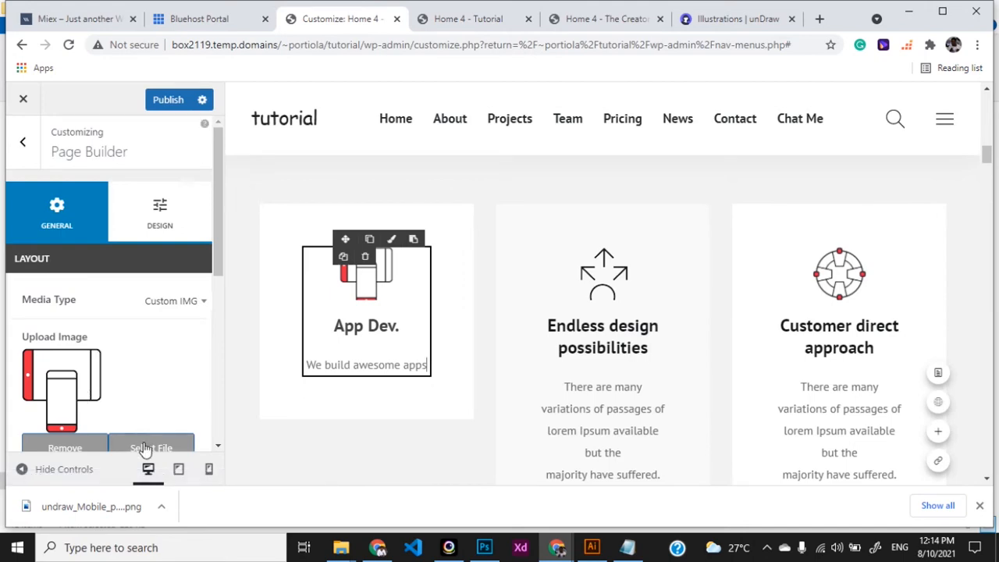
Upload undraw_Mobile_posts_re_bpuw.png from the ASSETS folder to the media library and set it as the App Dev. service image.
click(148, 448)
key(alt+Tab)
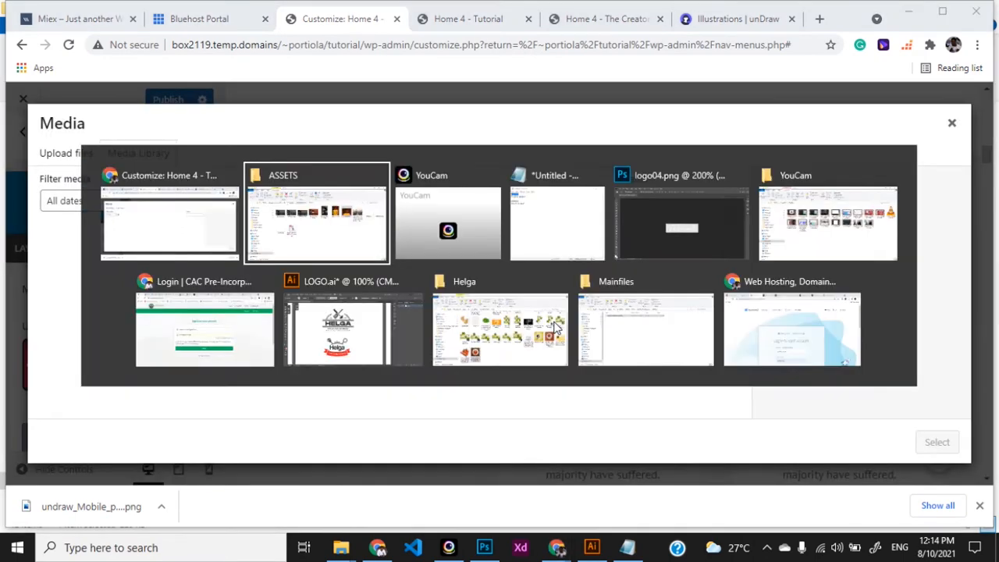
drag(315, 300, 406, 326)
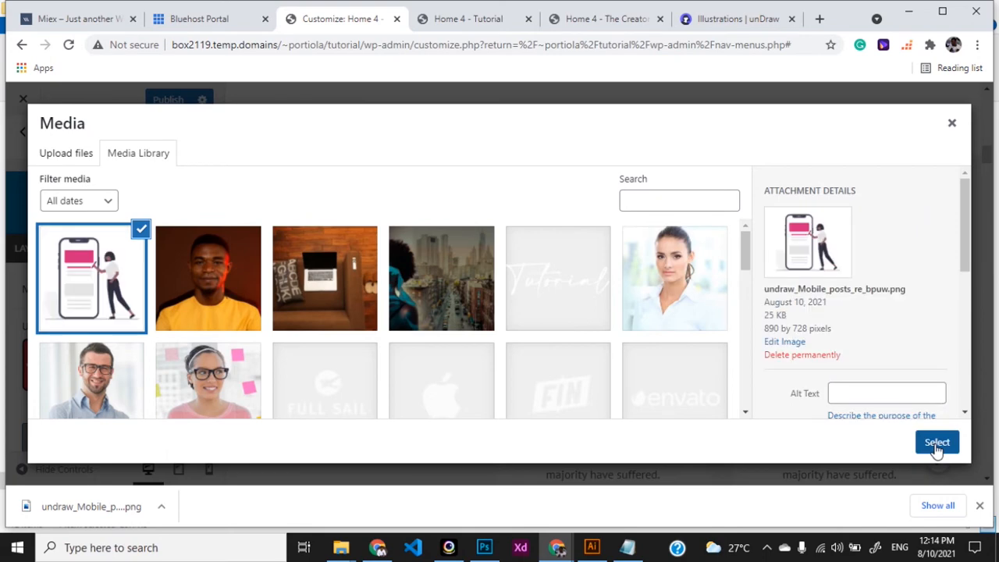
click(939, 444)
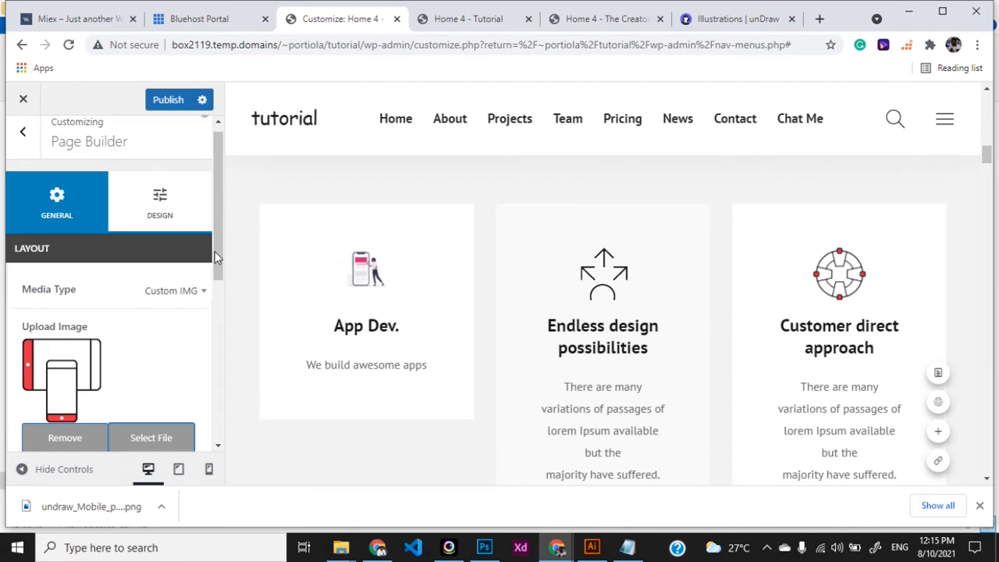
Check the App Dev. service's media type options and start the SVG download of unDraw's "Mobile posts" illustration.
drag(215, 250, 216, 261)
click(179, 267)
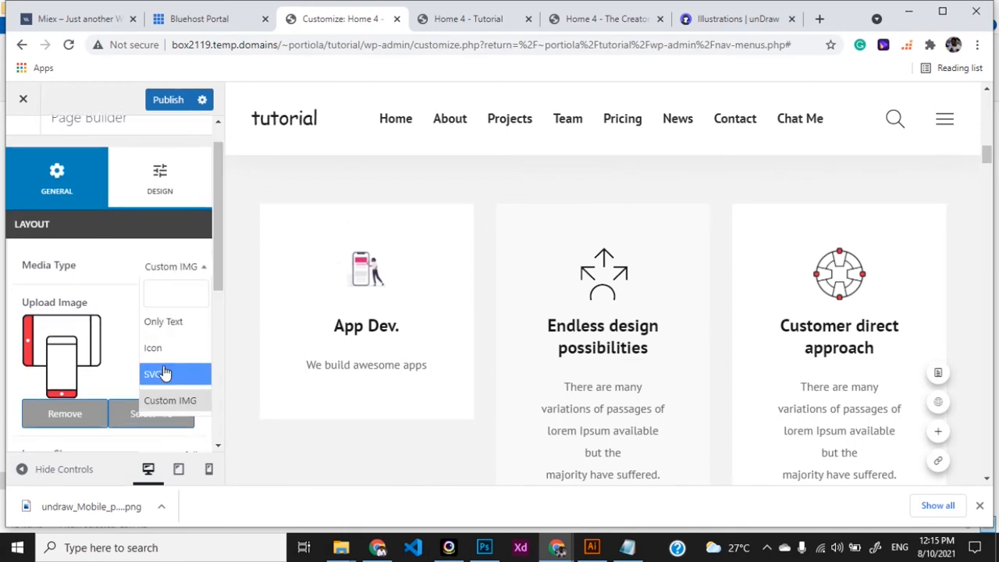
click(713, 18)
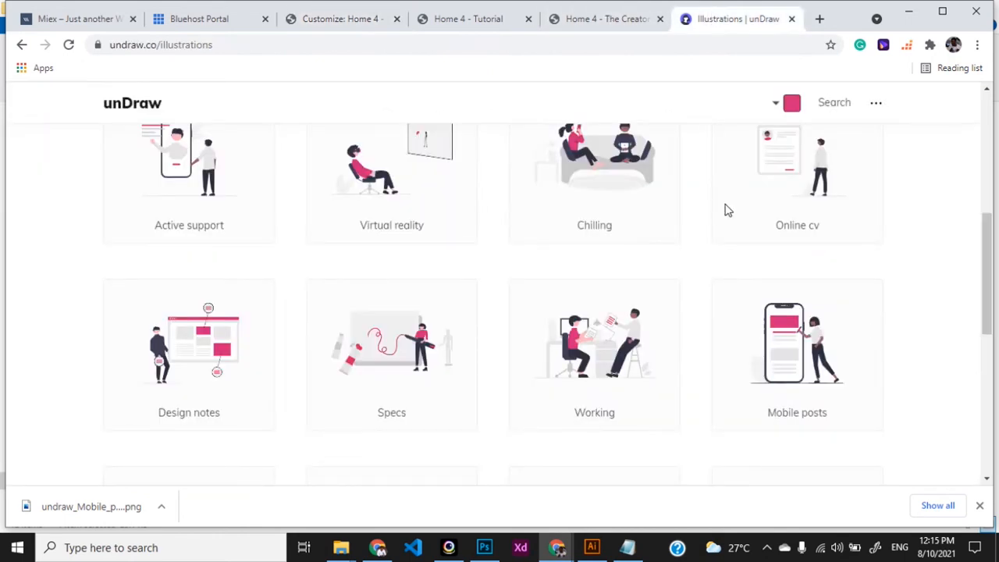
click(787, 367)
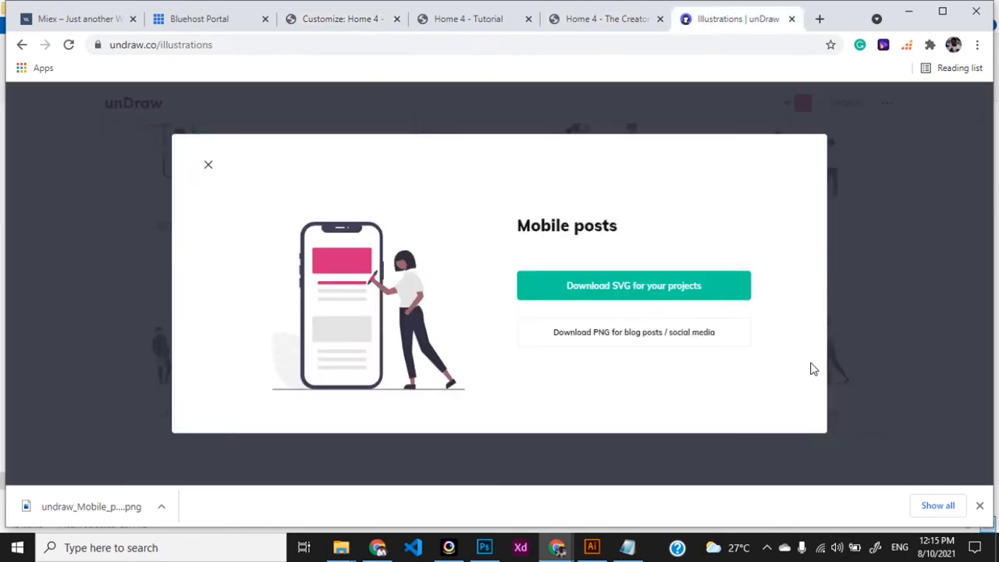
click(614, 289)
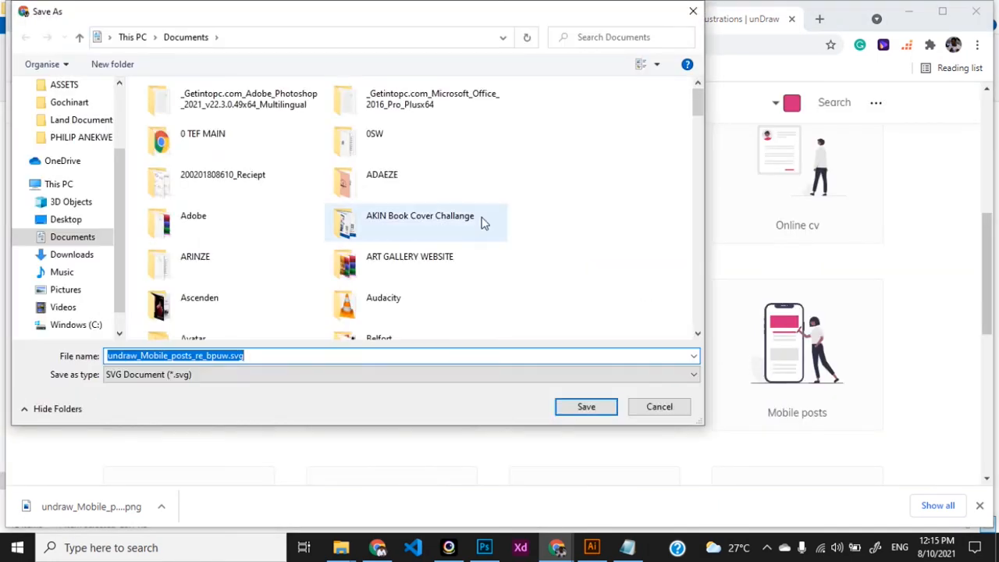
Save undraw_Mobile_posts_re_bpuw.svg in the ASSETS folder under Documents > WORDPRESS CLASS and return to the Home 4 customizer tab.
click(430, 221)
key(w)
key(i)
key(w)
key(w)
key(Return)
double_click(351, 105)
click(585, 407)
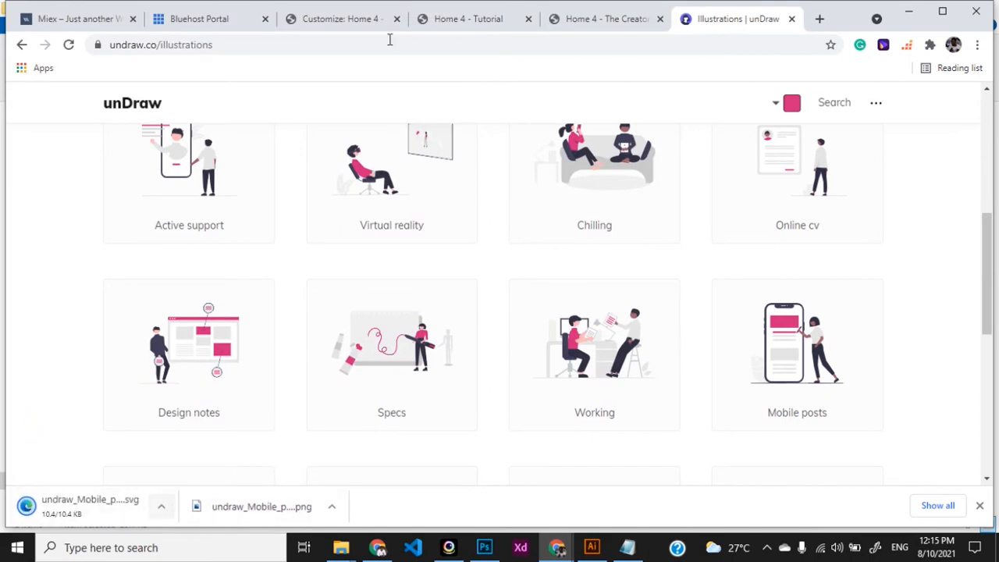
click(321, 20)
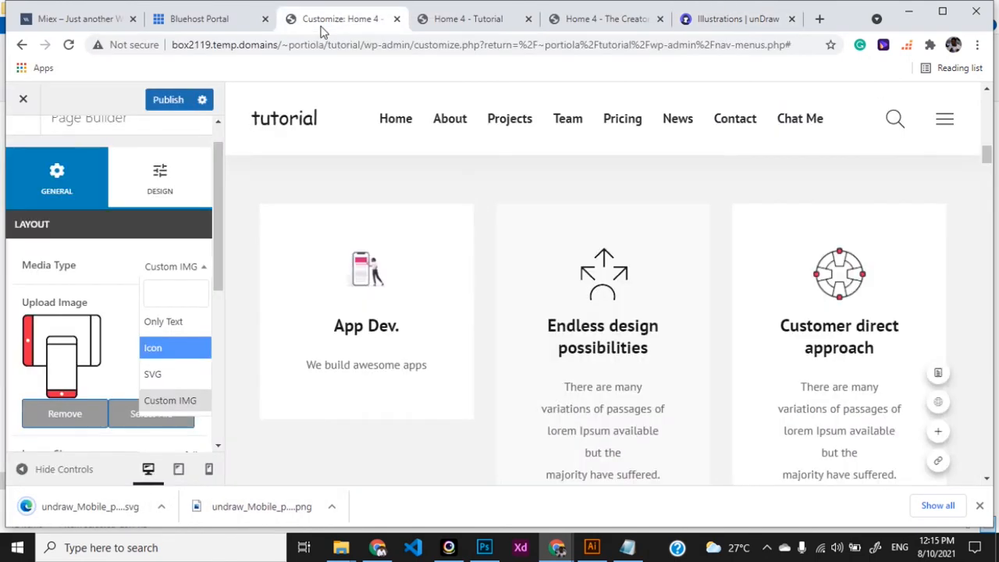
Try the SVG media type on the App Dev. service, look through its layout settings, and return to Custom IMG.
click(160, 375)
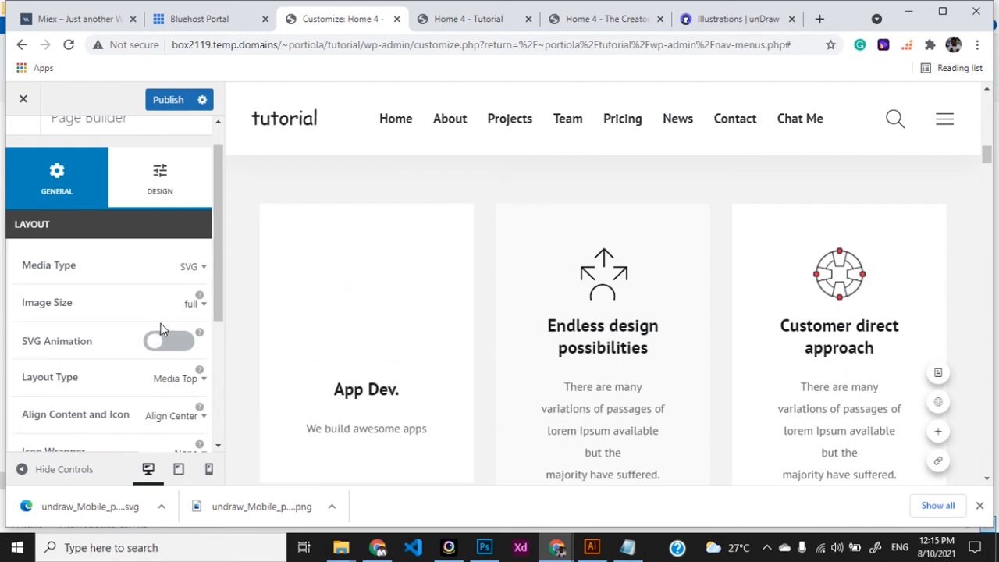
scroll(163, 320, down, 2)
scroll(163, 319, down, 3)
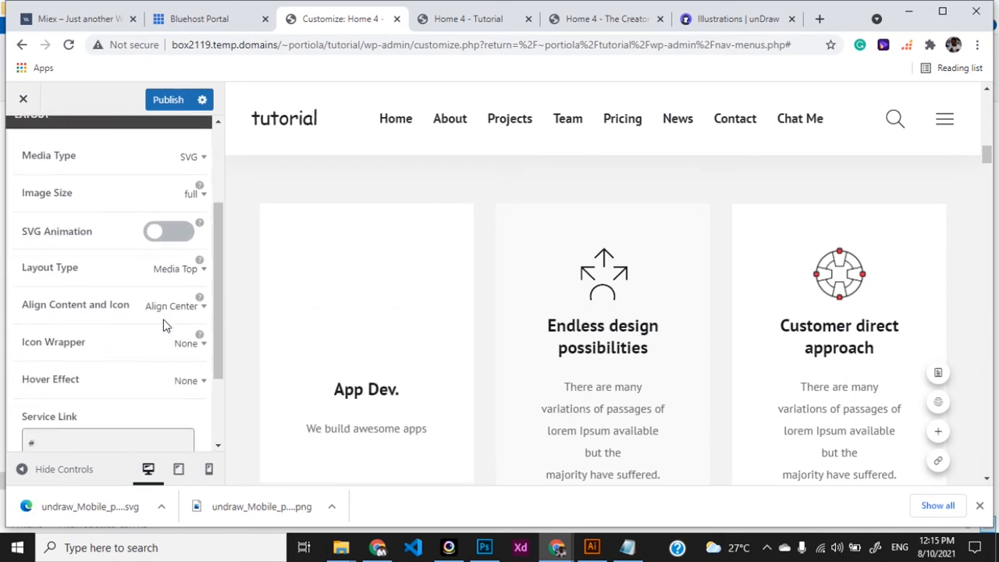
scroll(164, 326, up, 3)
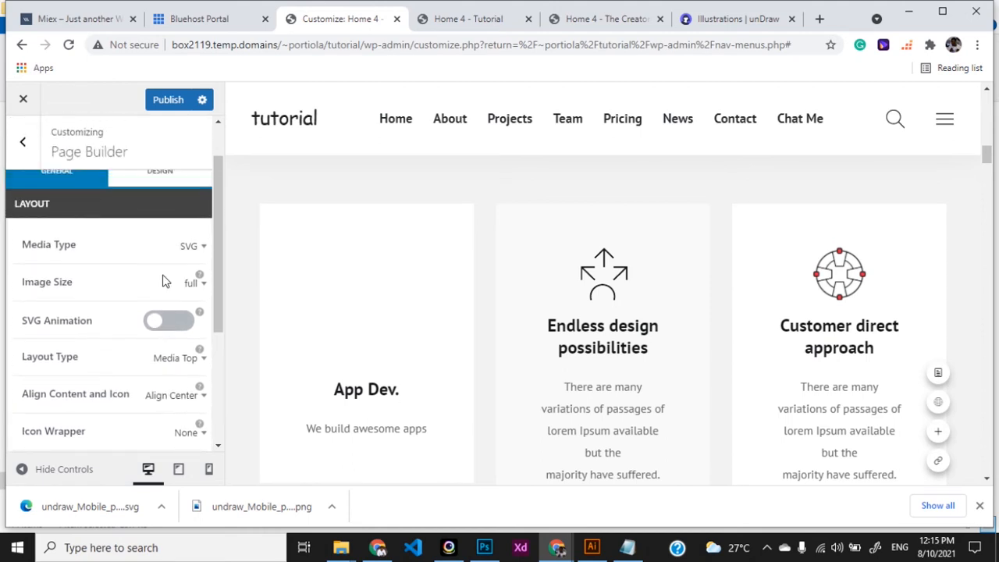
scroll(163, 281, up, 1)
click(186, 301)
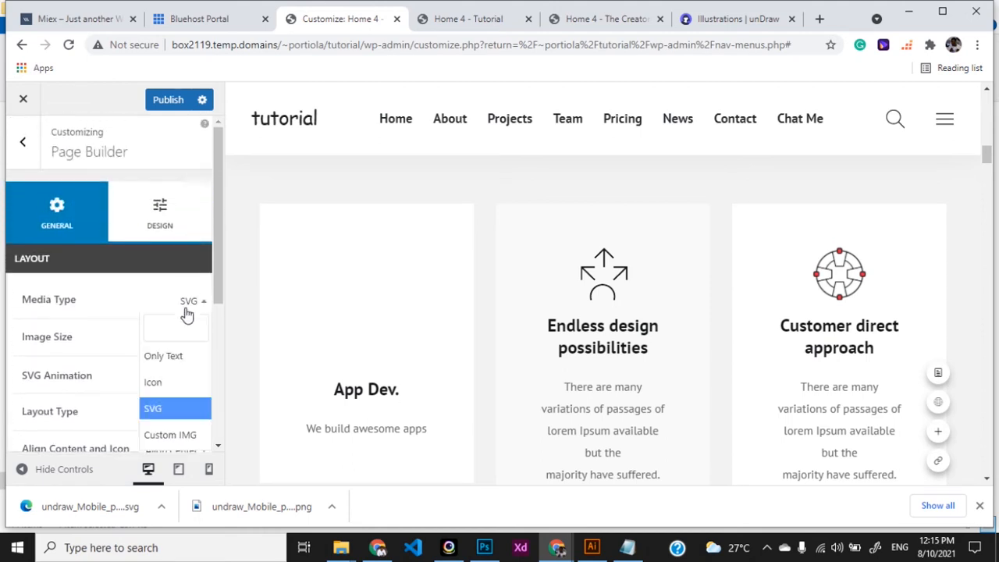
click(167, 436)
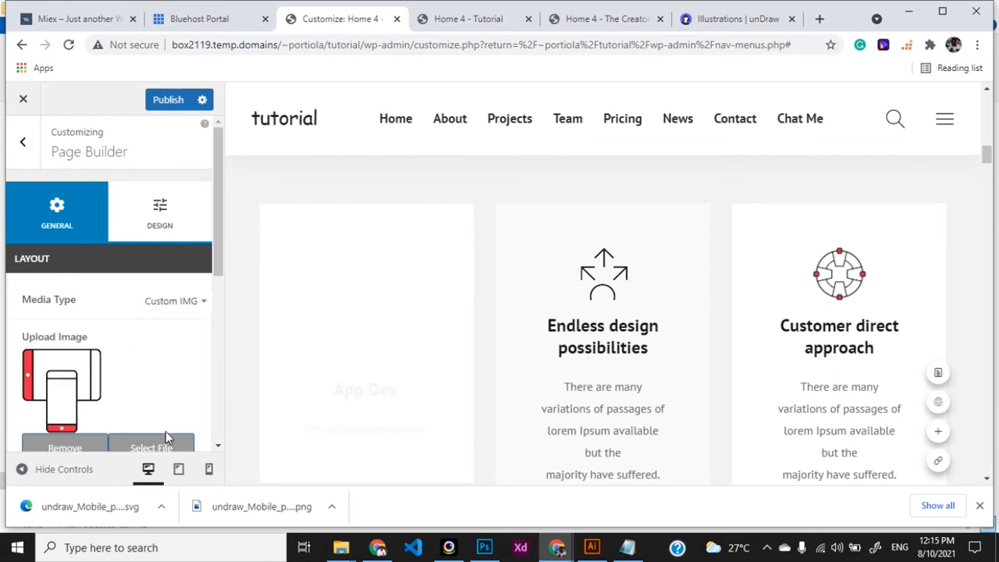
Switch the App Dev. service to SVG again, check the image size choices, and restore the Custom IMG media type.
click(186, 301)
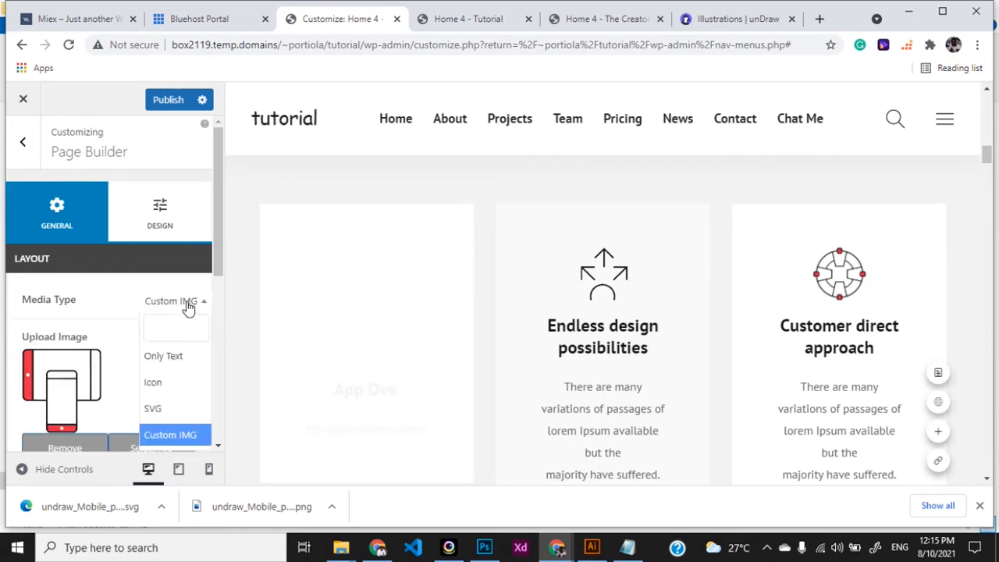
click(159, 405)
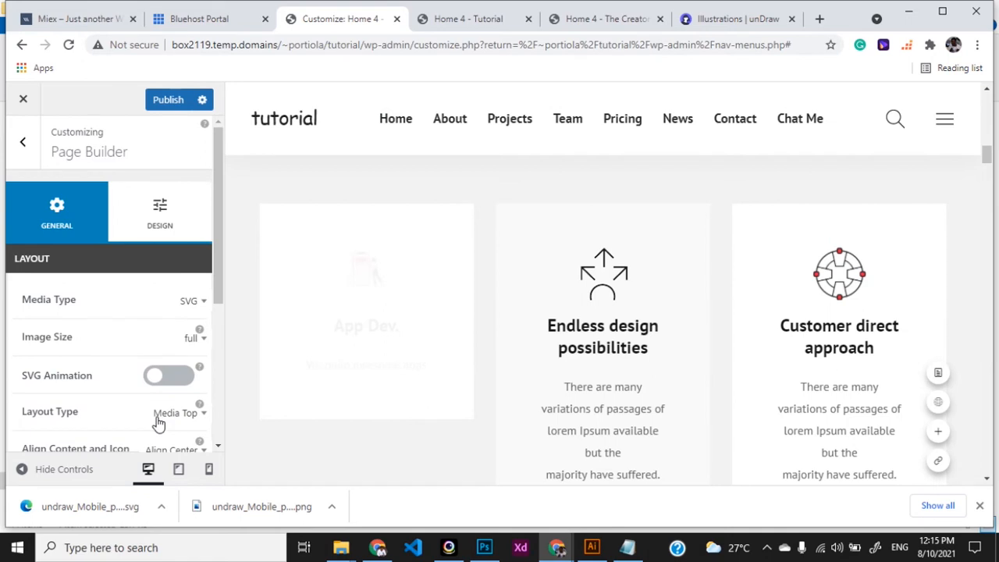
click(193, 339)
click(194, 323)
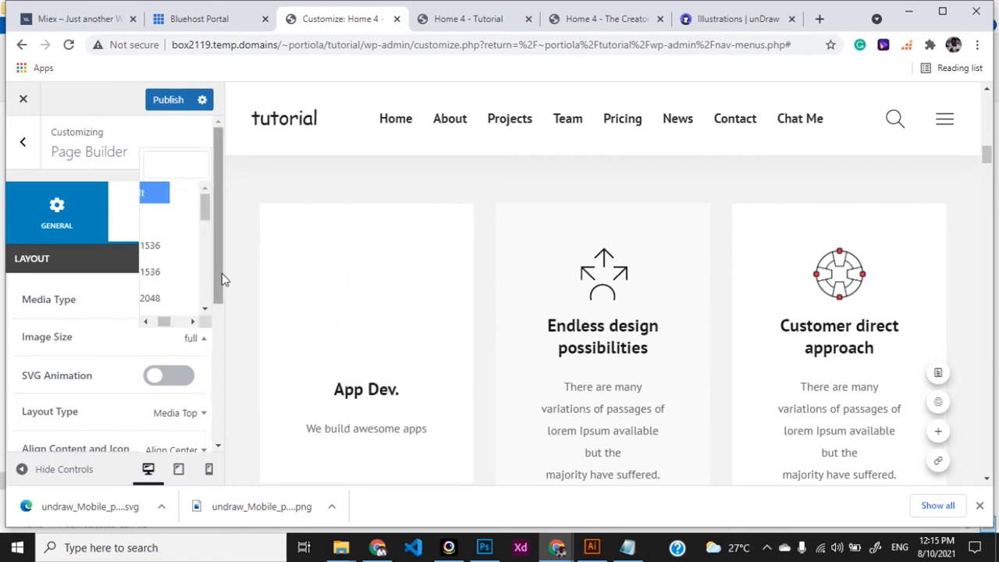
drag(220, 263, 227, 286)
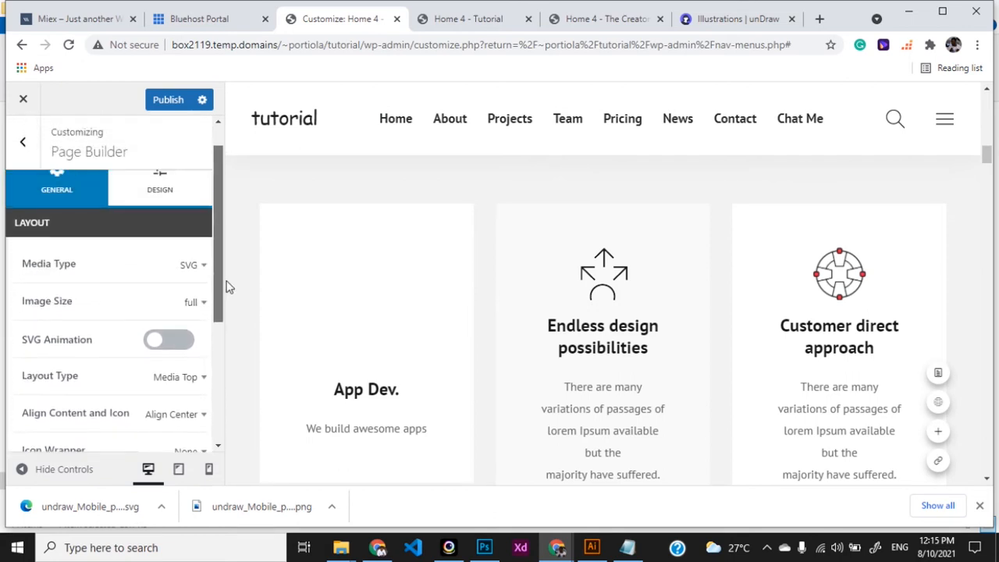
click(196, 269)
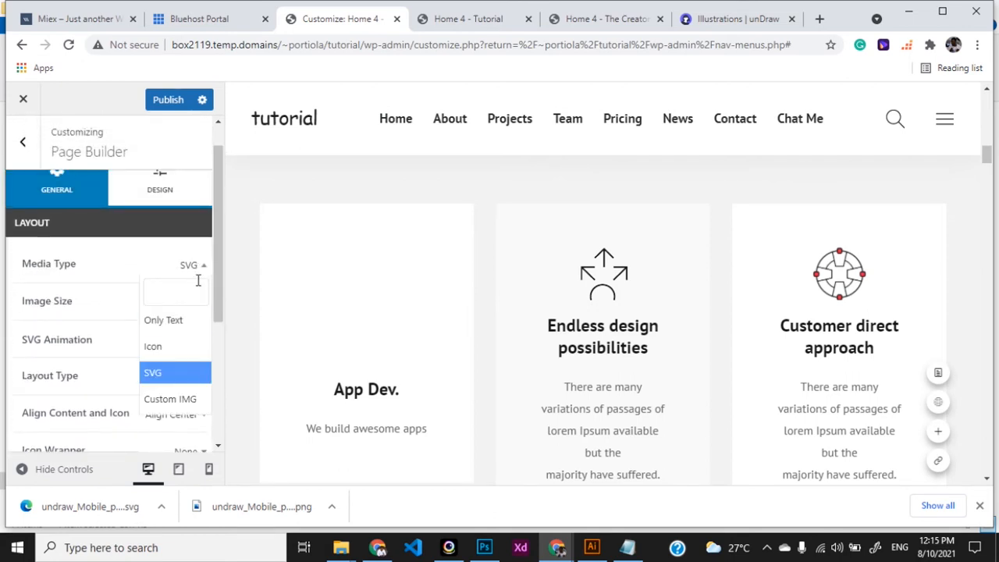
click(157, 398)
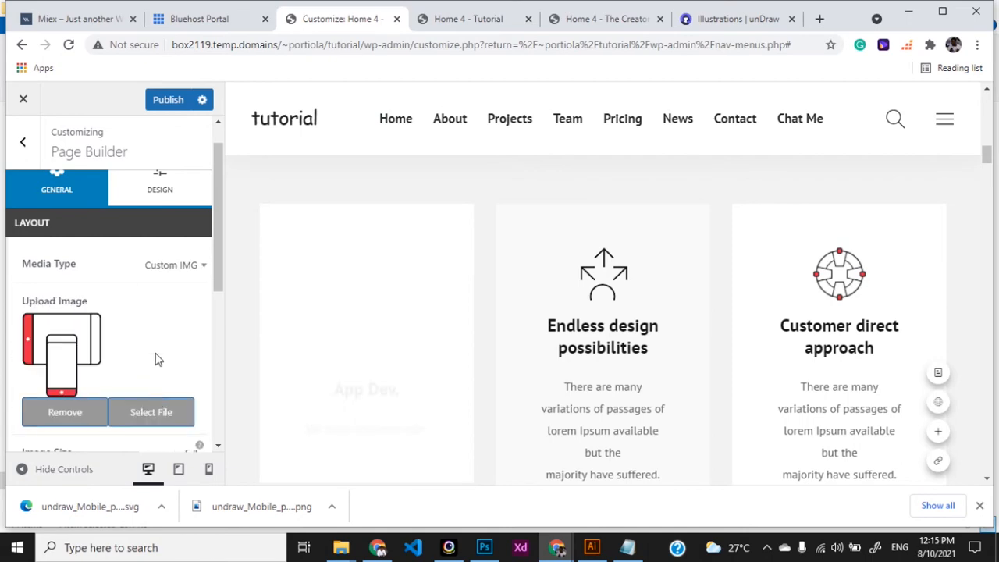
Reselect undraw_Mobile_posts_re_bpuw.png from the media library as the App Dev. service's custom image.
click(145, 413)
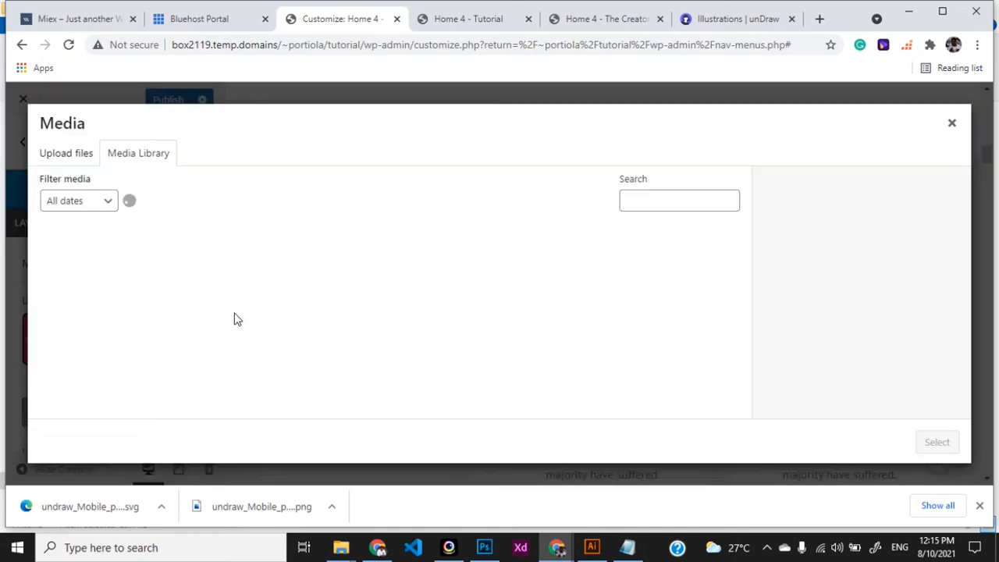
key(alt+Tab)
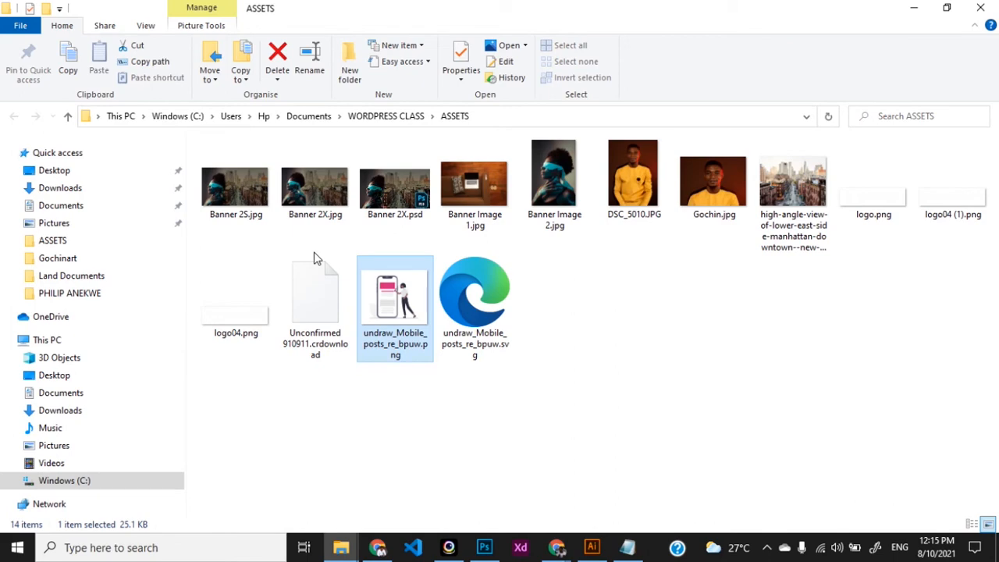
key(alt+Tab)
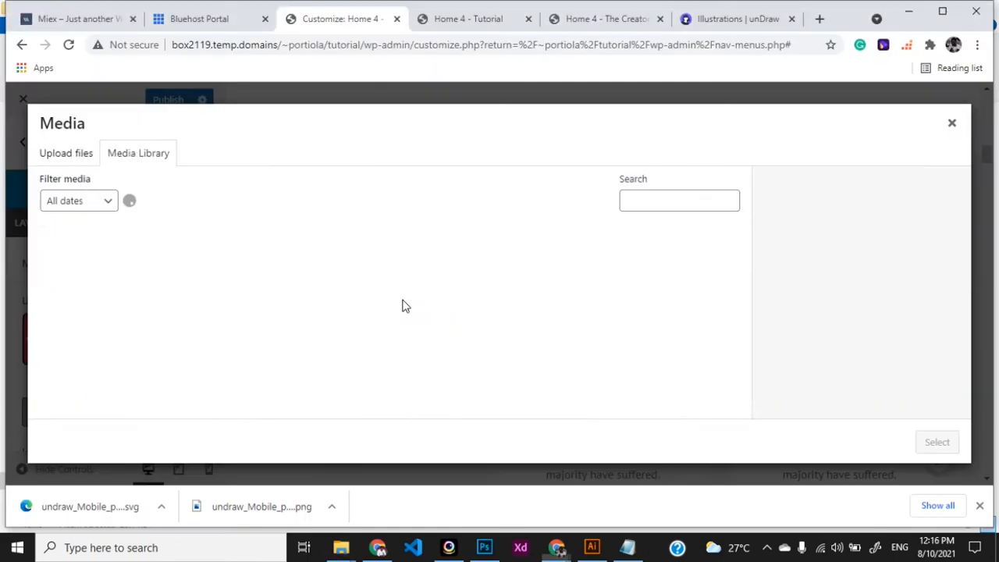
click(111, 293)
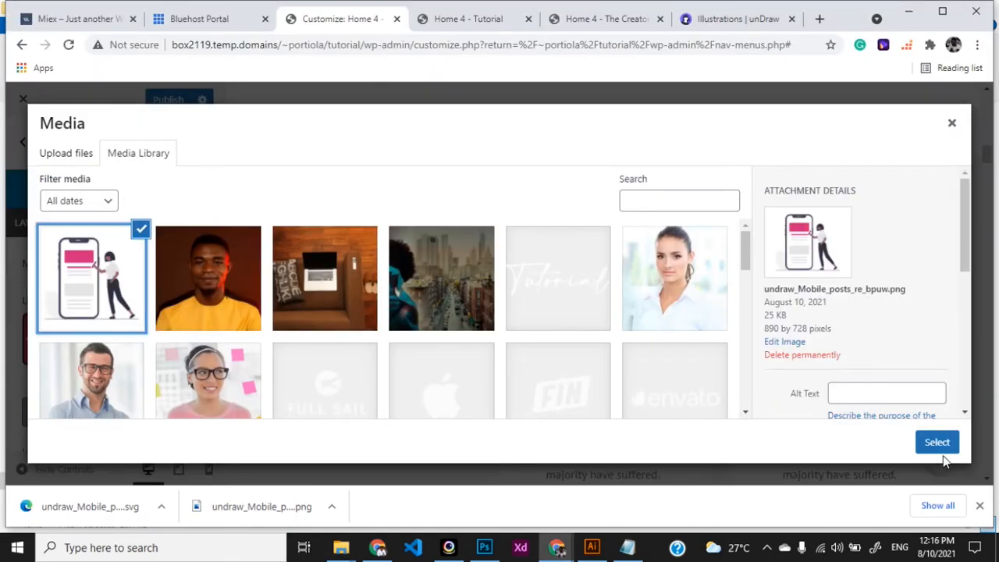
click(941, 443)
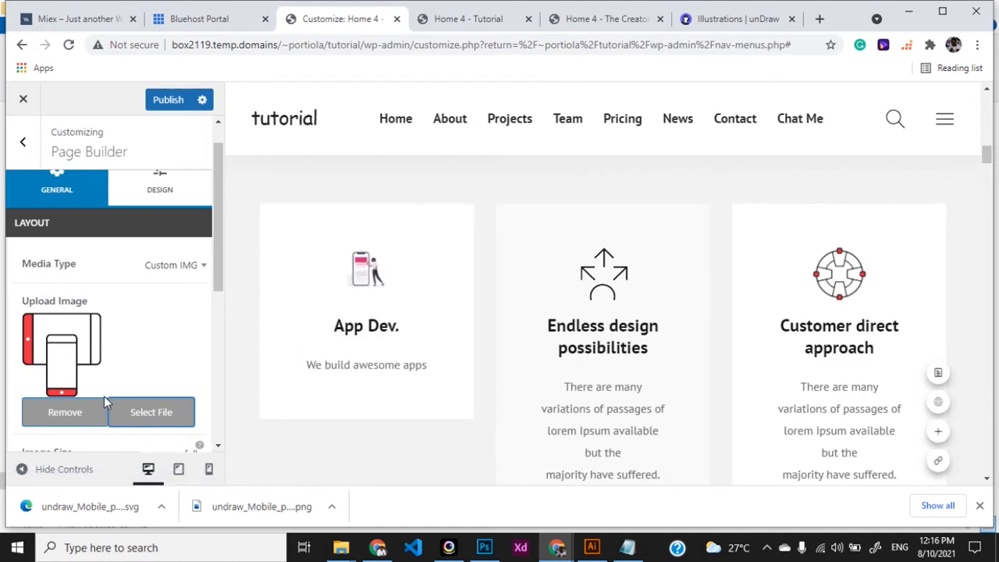
Try the 1536x1536 and 2048x2048 image sizes on the App Dev. service image.
drag(217, 255, 212, 323)
click(191, 299)
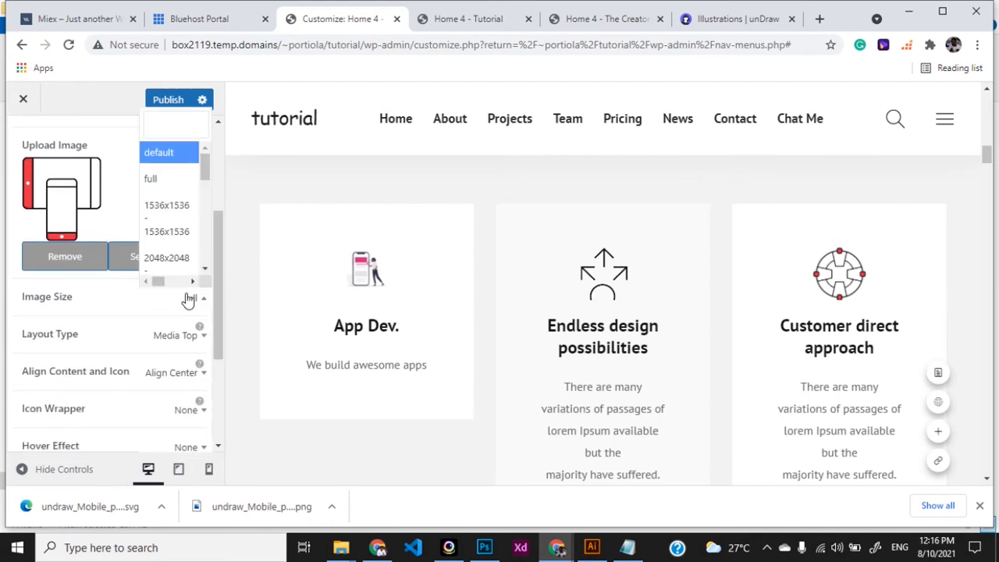
click(176, 213)
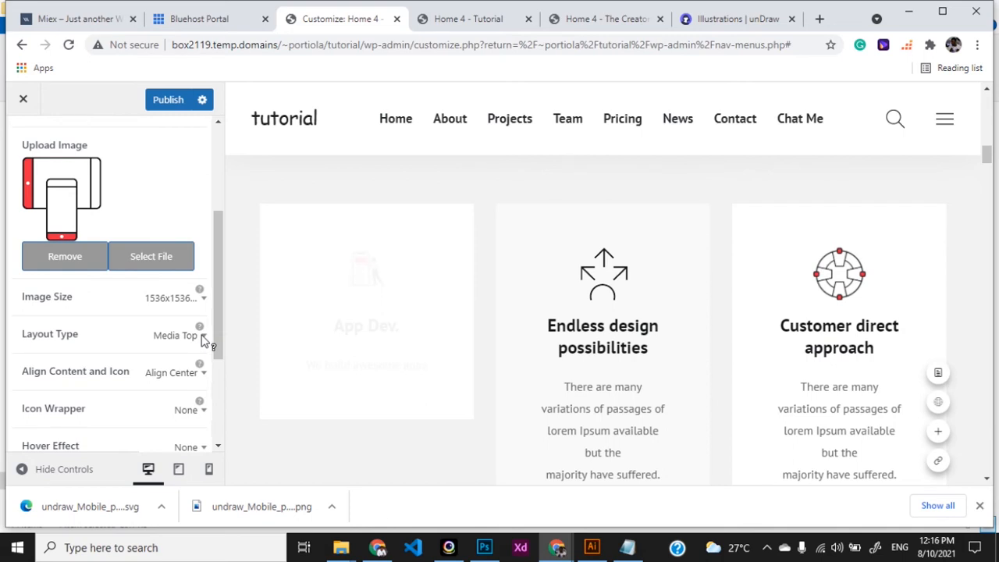
click(202, 297)
click(181, 264)
Look through the remaining image size presets and set the App Dev. service image size to blog_post.
click(200, 301)
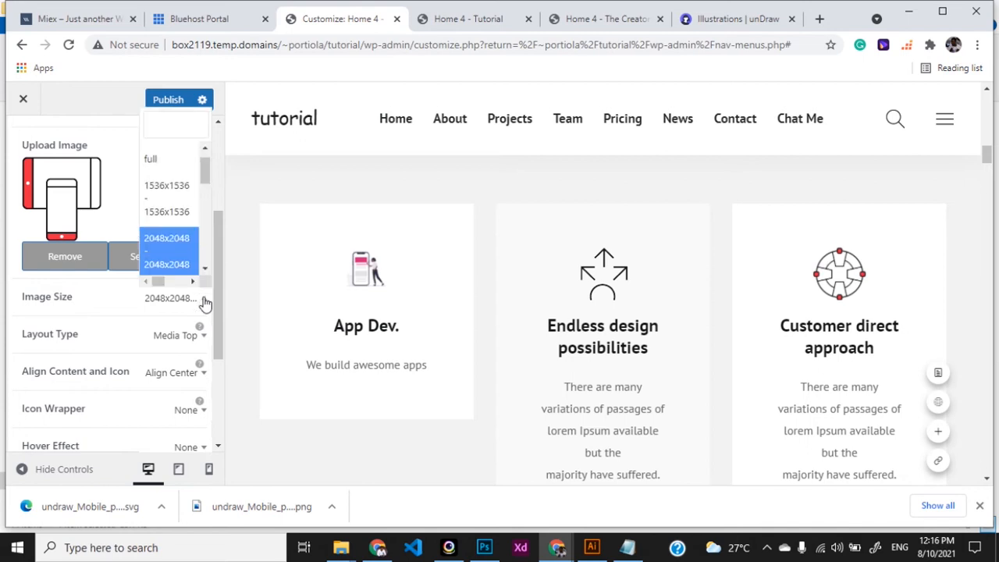
click(205, 269)
click(205, 268)
click(206, 269)
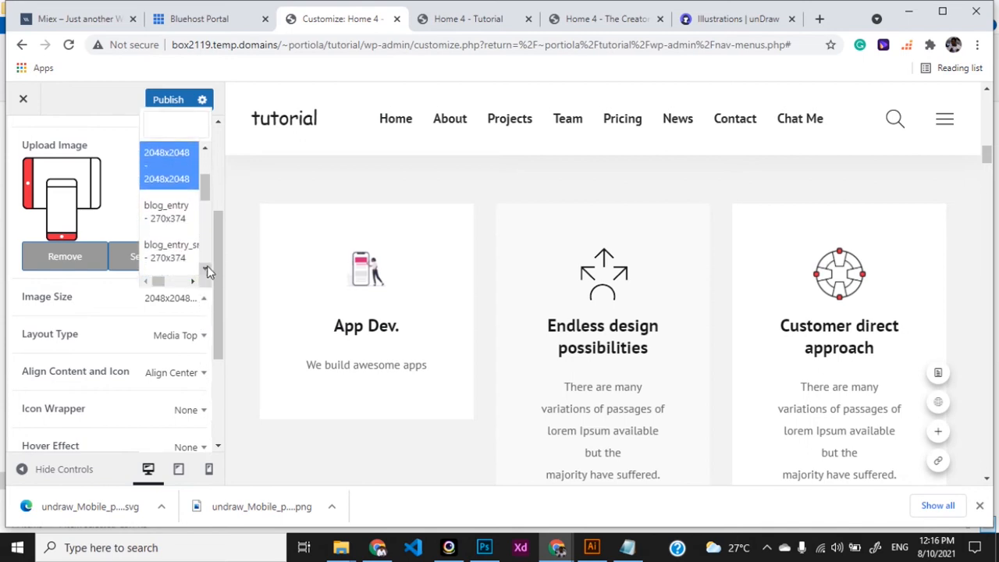
click(205, 269)
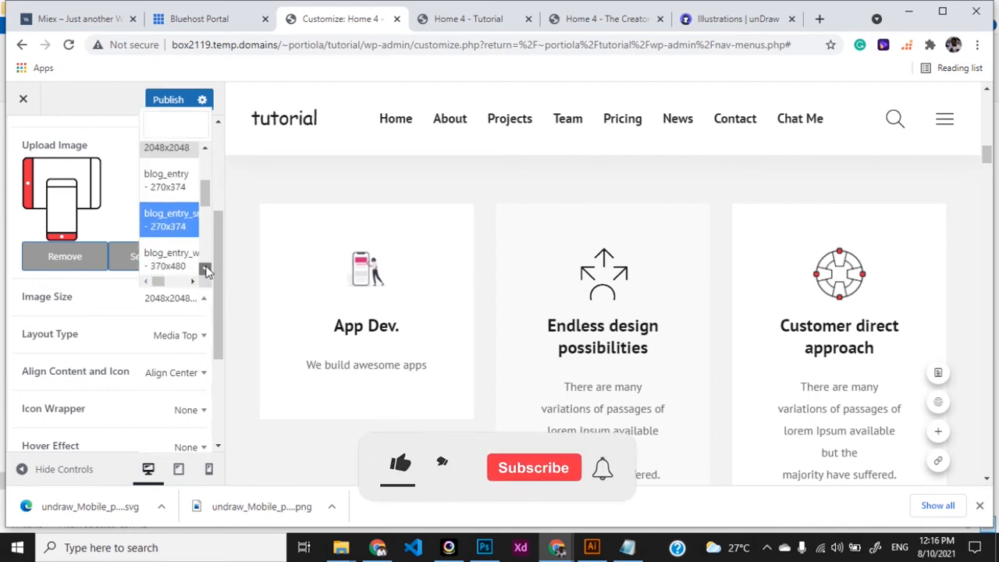
click(205, 269)
click(205, 268)
drag(205, 234, 214, 209)
click(192, 236)
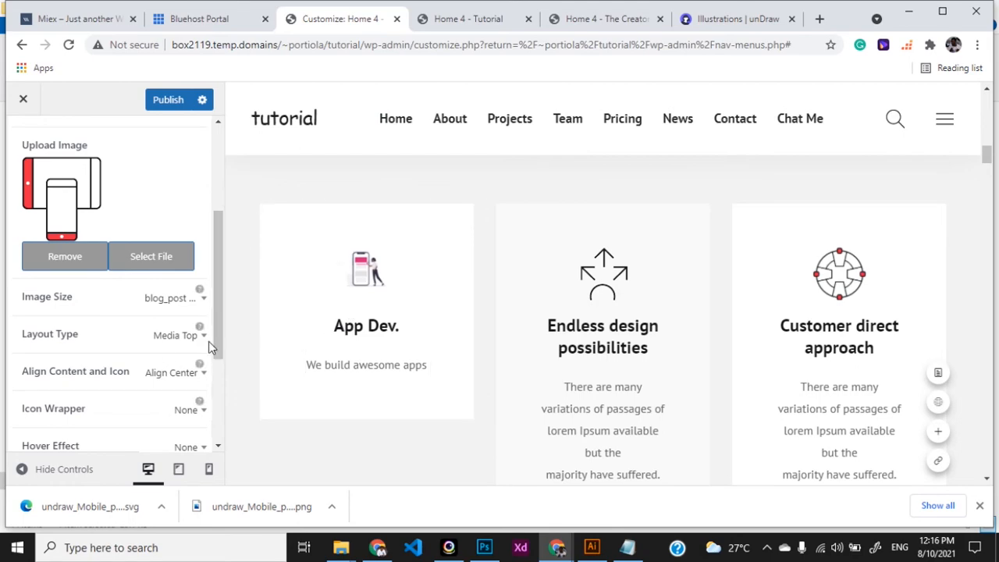
scroll(216, 329, down, 1)
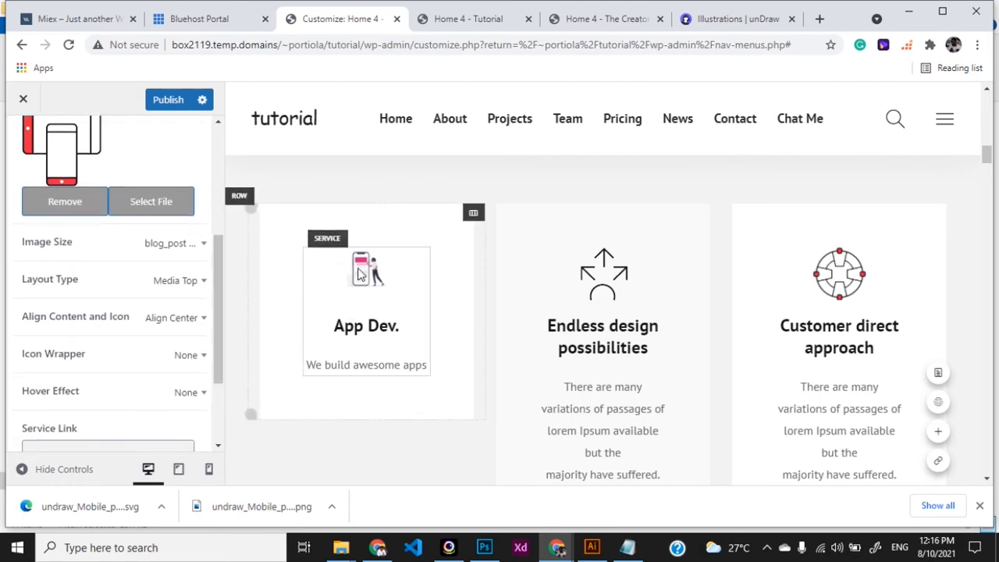
Switch to the ASSETS folder in File Explorer and check the dimensions of undraw_Mobile_posts_re_bpuw.png.
key(alt+Tab)
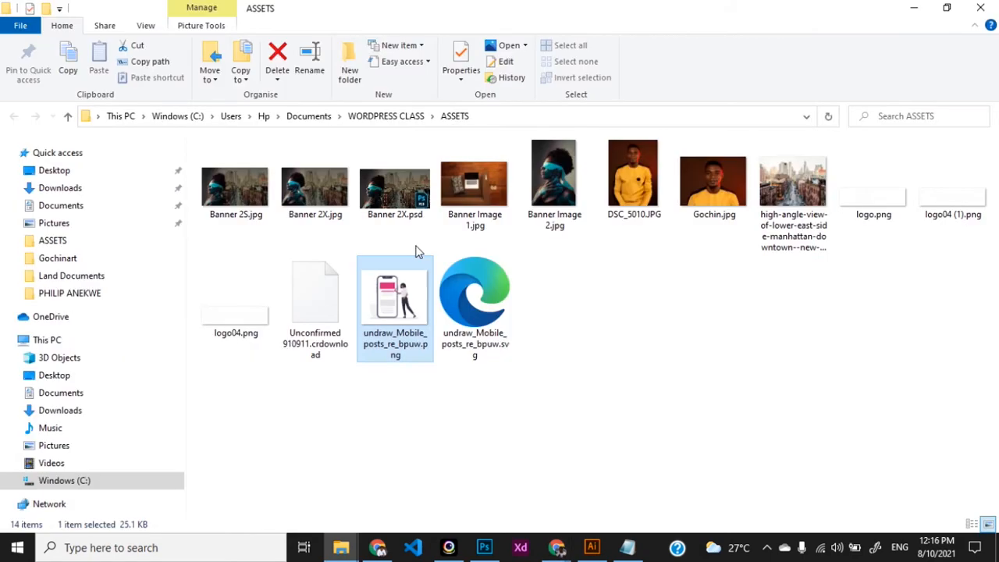
key(alt+Tab)
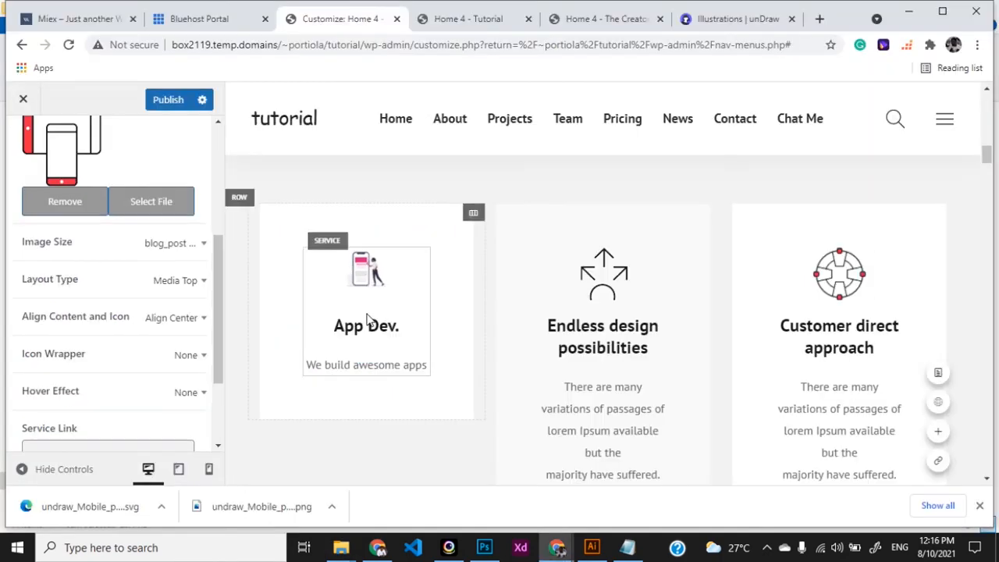
key(alt+Tab)
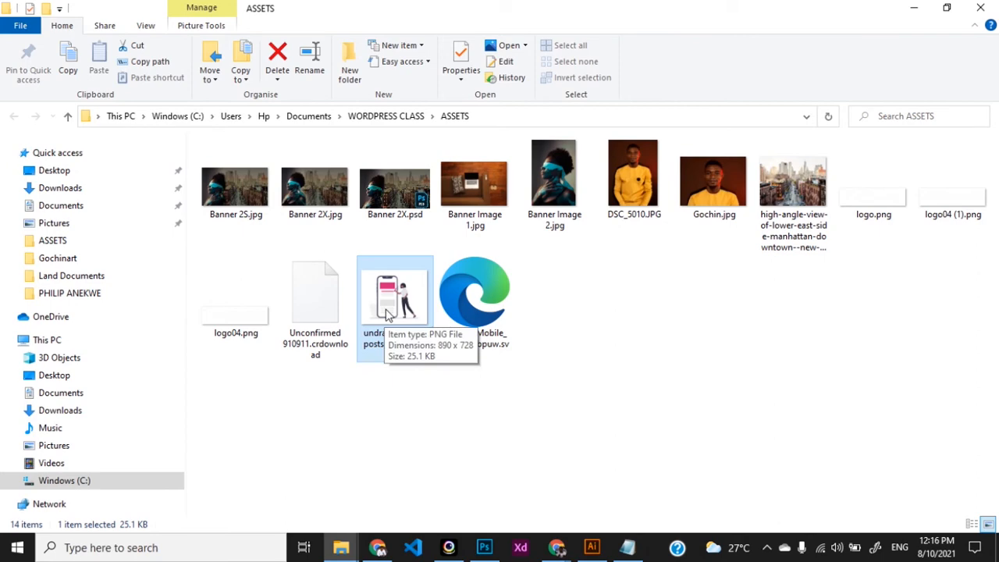
Switch back to the home page Customizer in Chrome and return to the App Dev. service's image settings.
key(alt+Tab)
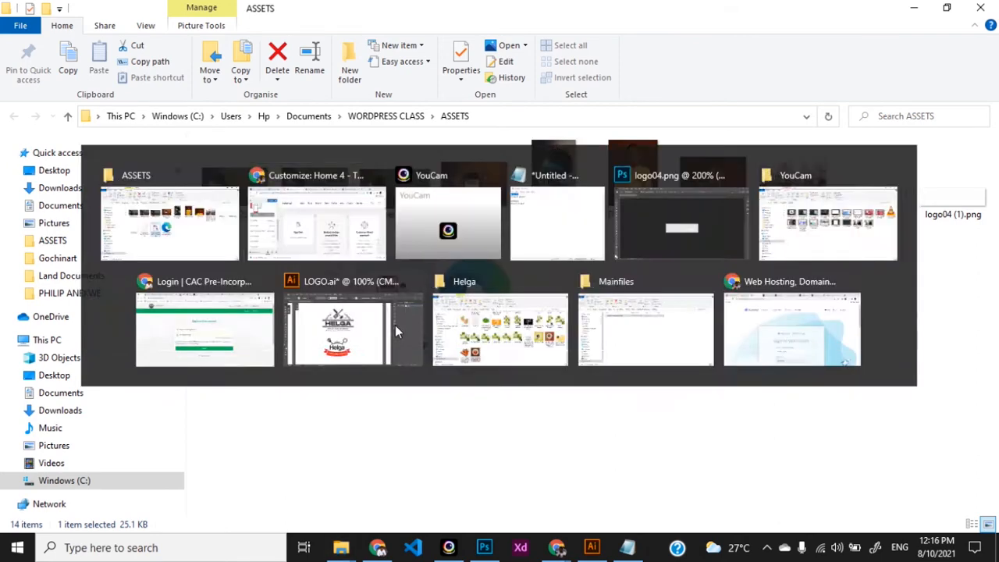
mouse_move(217, 341)
mouse_down()
mouse_move(213, 401)
mouse_move(214, 352)
mouse_up()
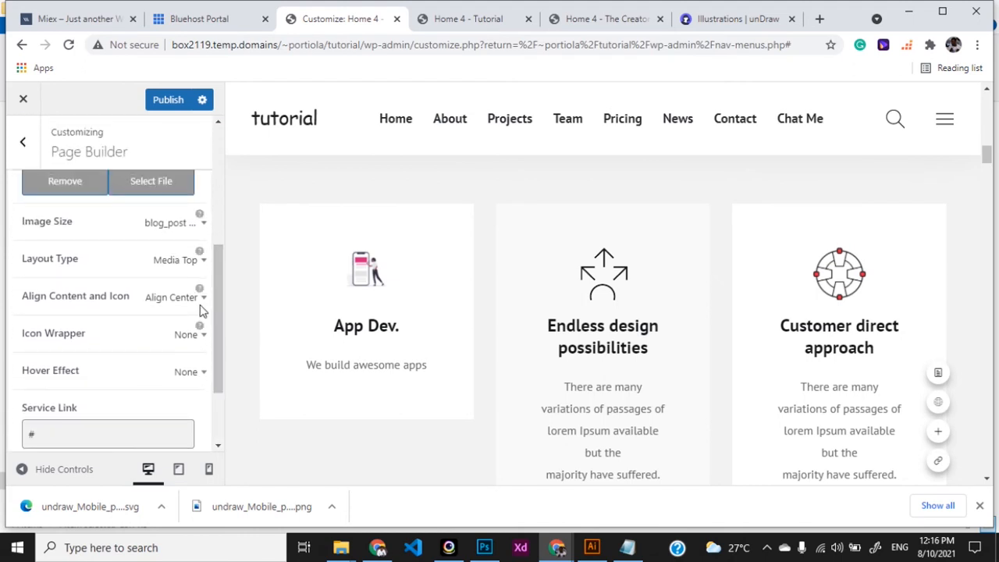
scroll(179, 285, up, 1)
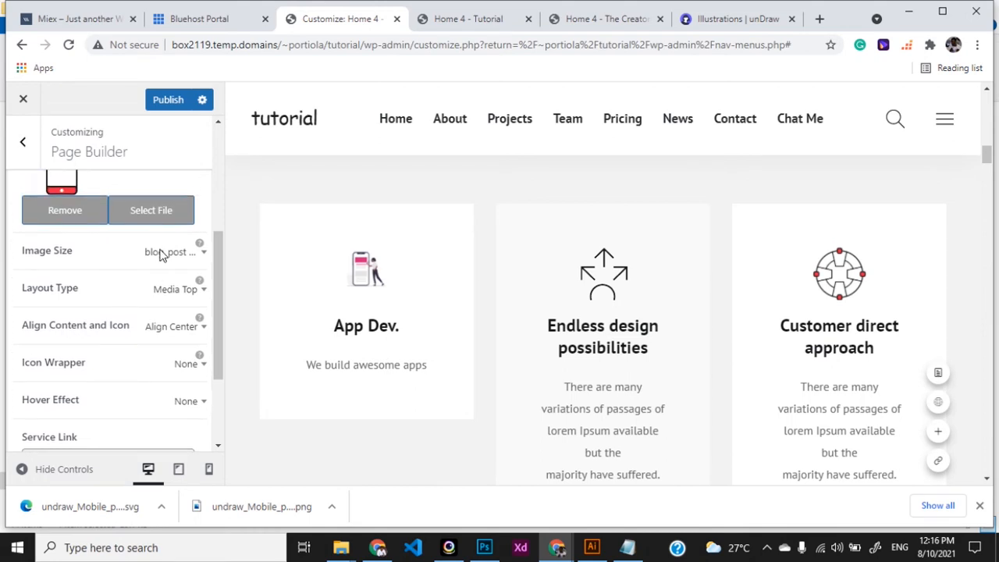
Try the Media Aside layout type on the App Dev. service, then set it back to Media Top.
click(181, 289)
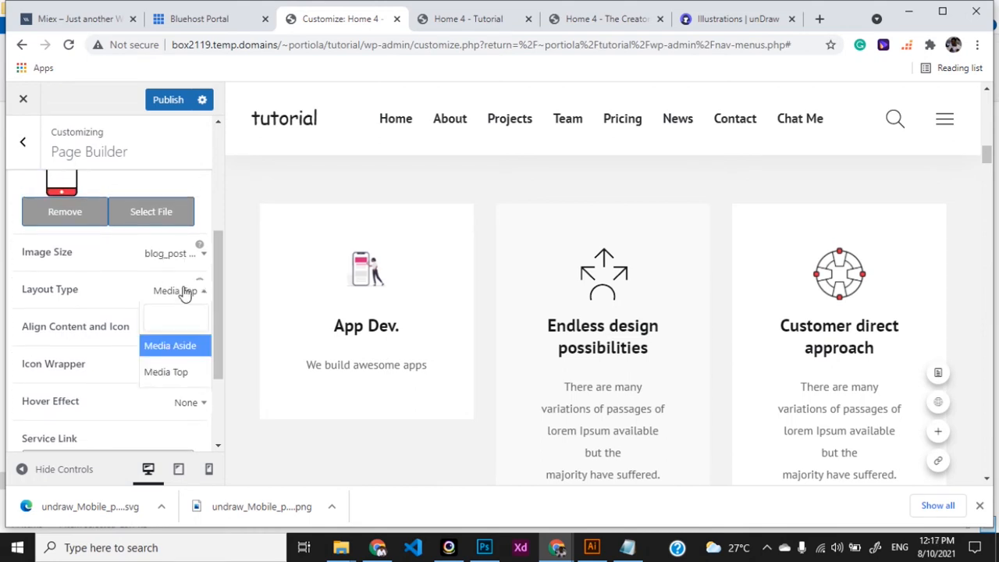
click(179, 347)
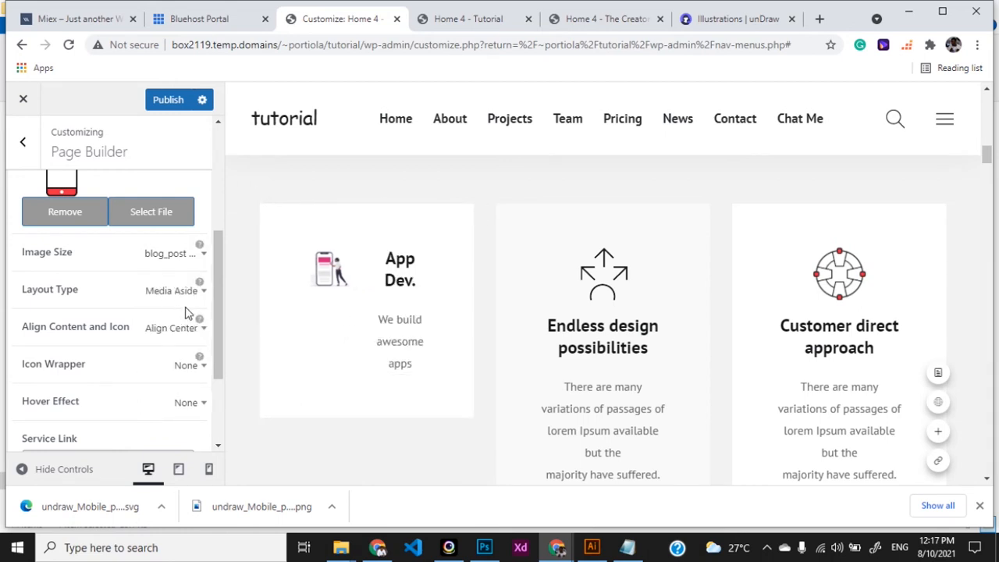
click(196, 291)
click(171, 371)
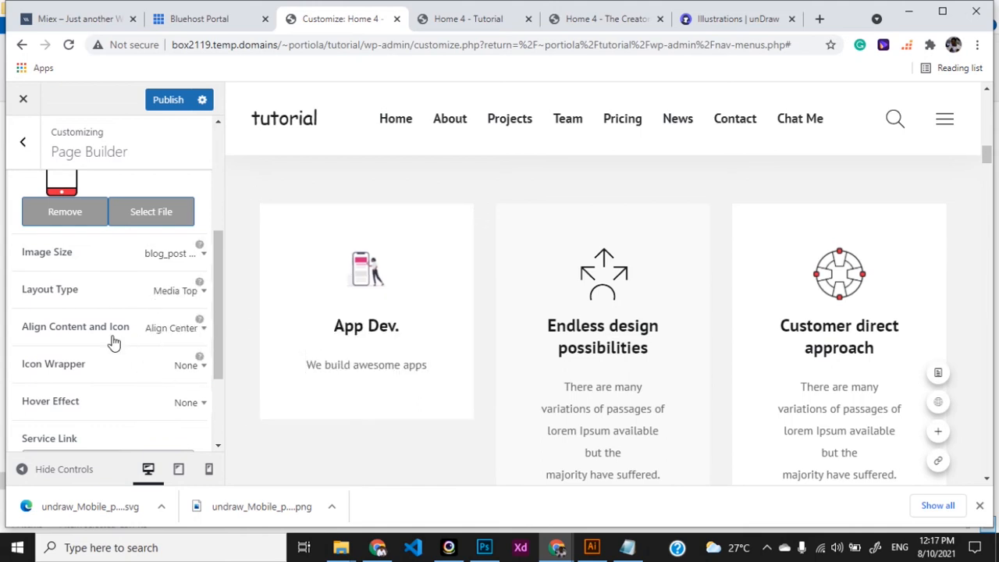
Try the Circle and Square icon wrappers on the App Dev. image, then set the wrapper back to None.
click(193, 365)
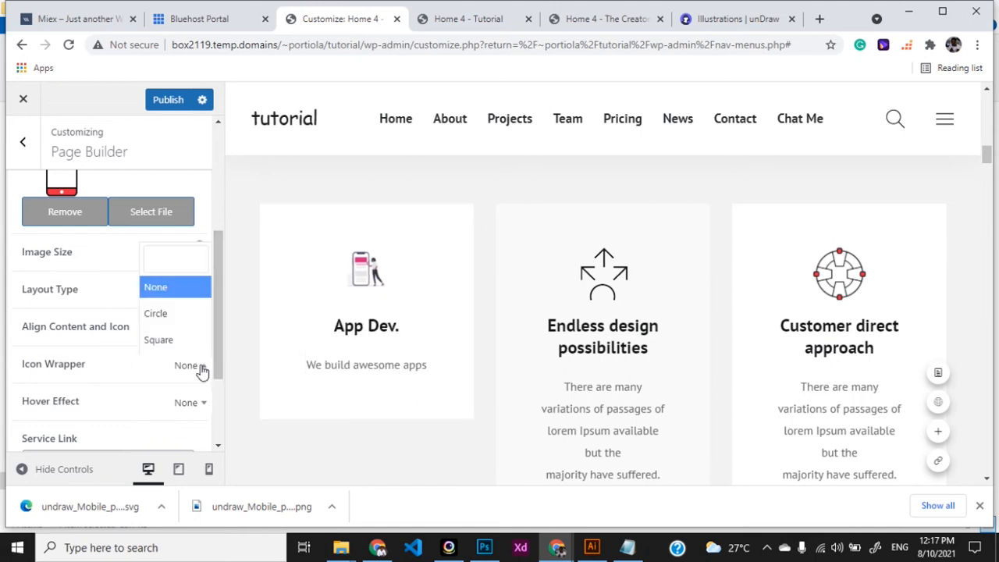
click(175, 315)
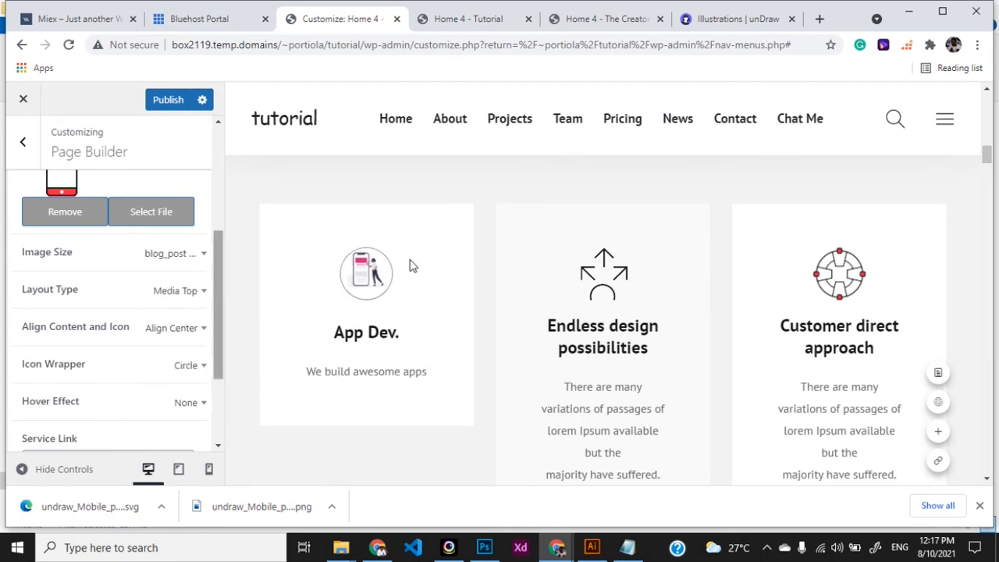
click(195, 368)
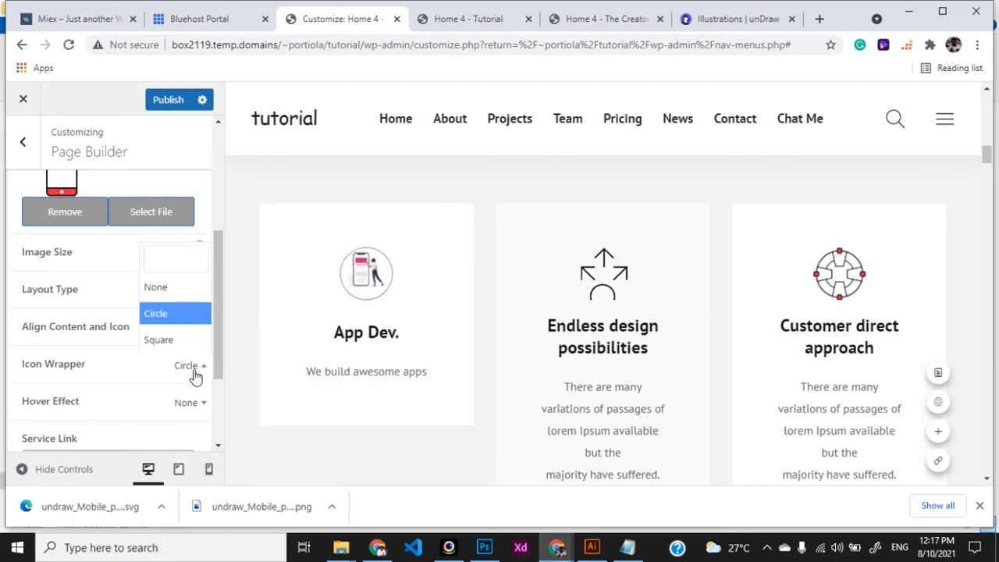
click(175, 342)
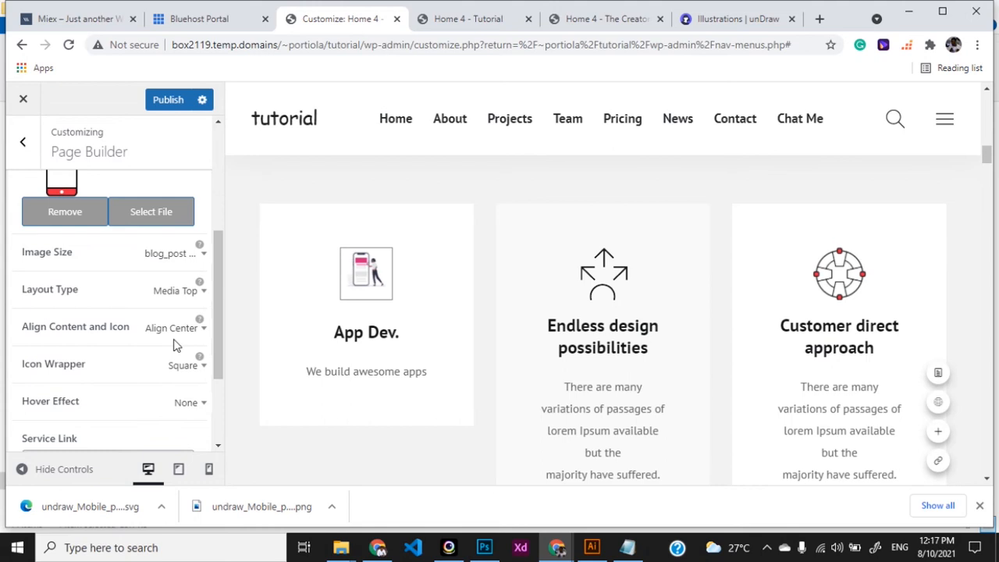
click(192, 358)
click(180, 293)
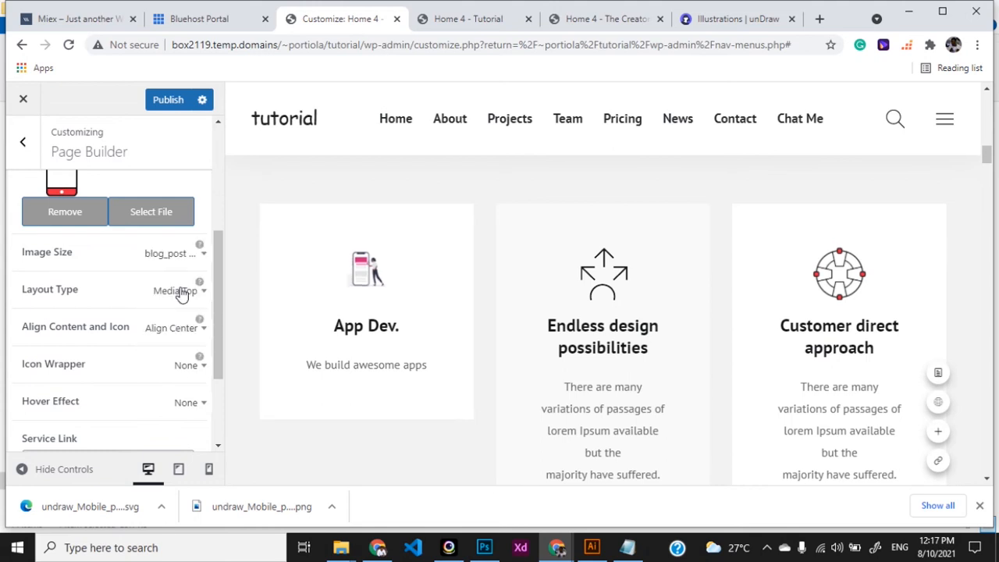
Try a wrapper hover effect on the App Dev. service, then set the hover effect back to None.
scroll(213, 351, down, 1)
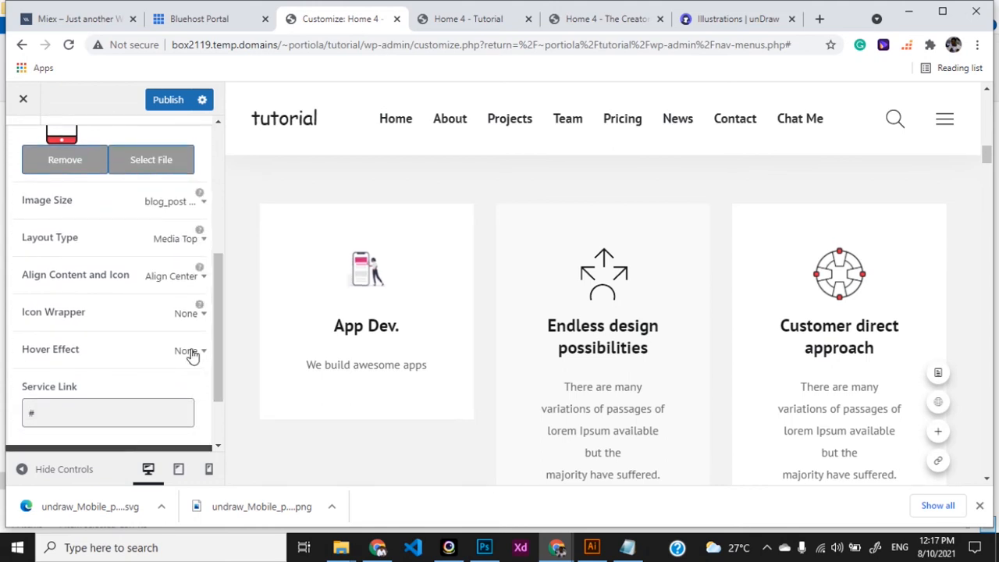
click(192, 353)
click(175, 446)
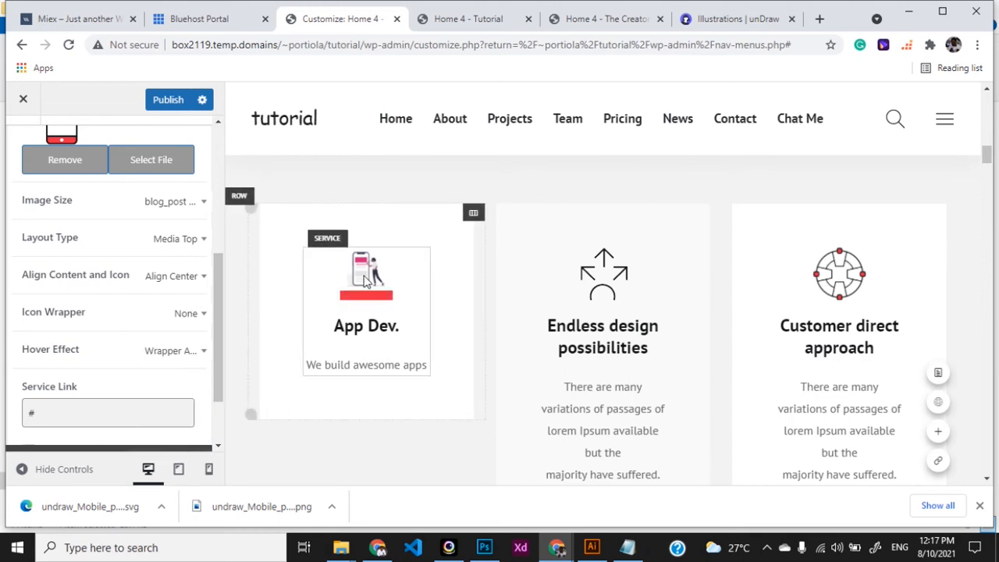
click(189, 351)
click(182, 272)
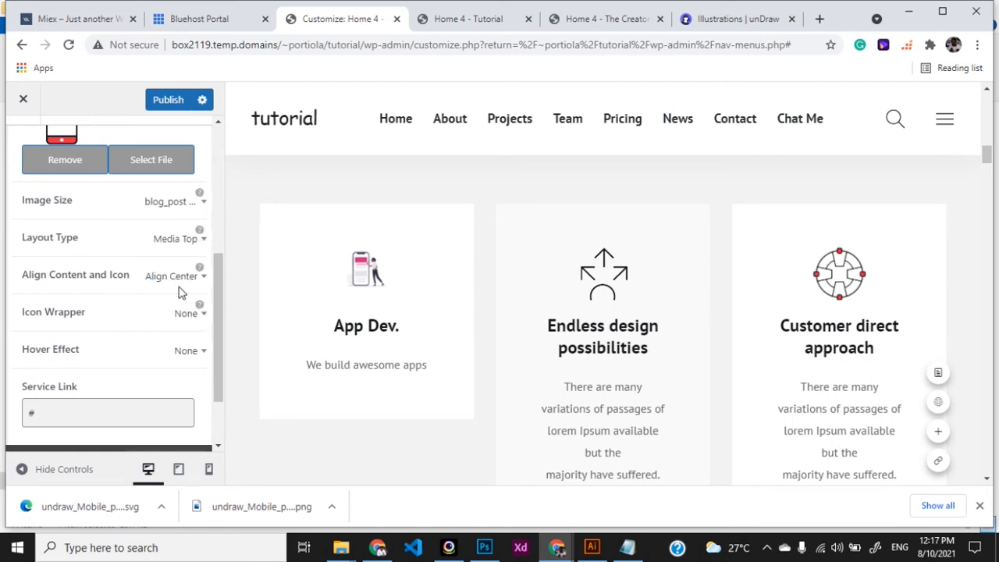
Change the App Dev. service's media type to Only Text.
drag(213, 334, 218, 205)
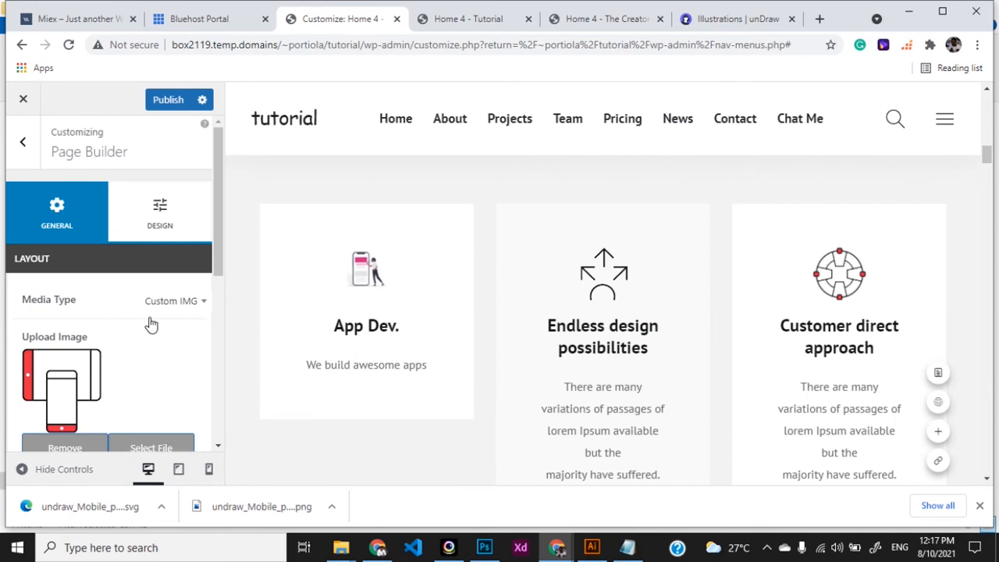
scroll(130, 381, down, 1)
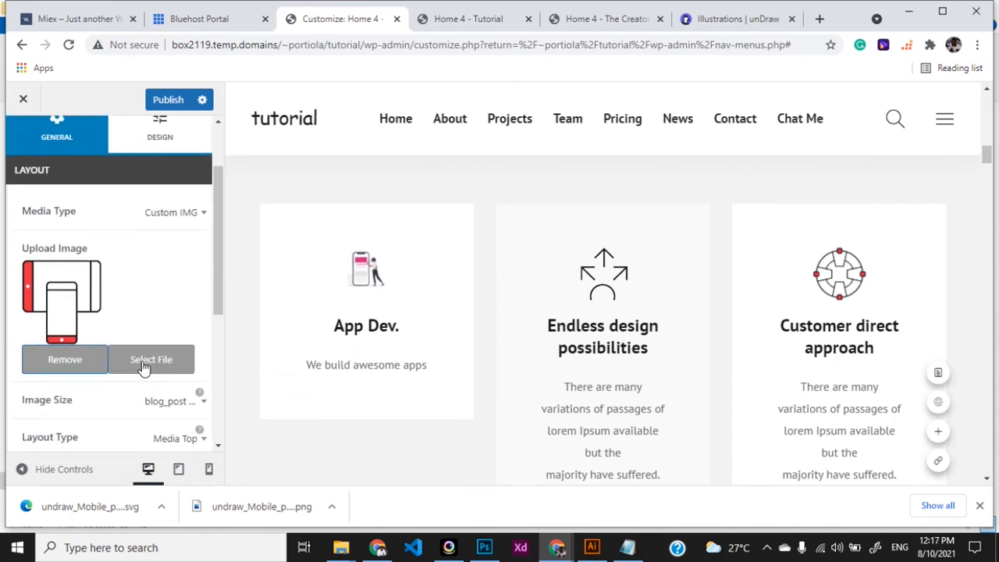
click(145, 370)
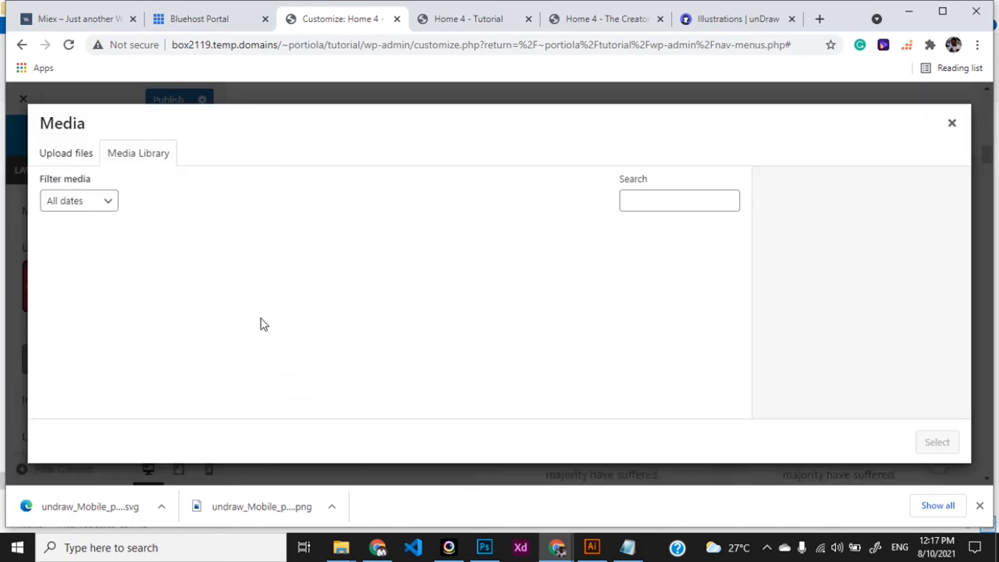
click(951, 124)
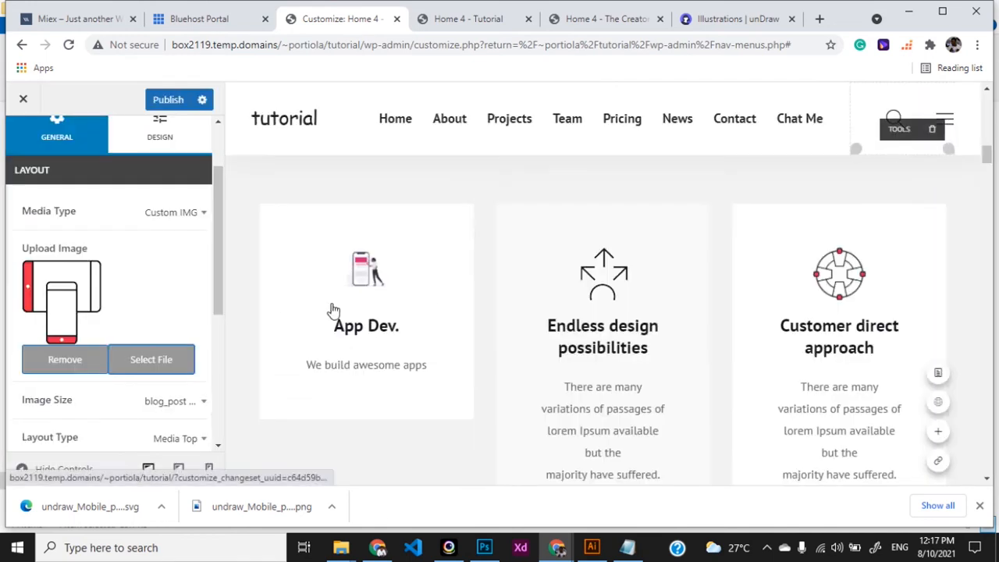
click(178, 213)
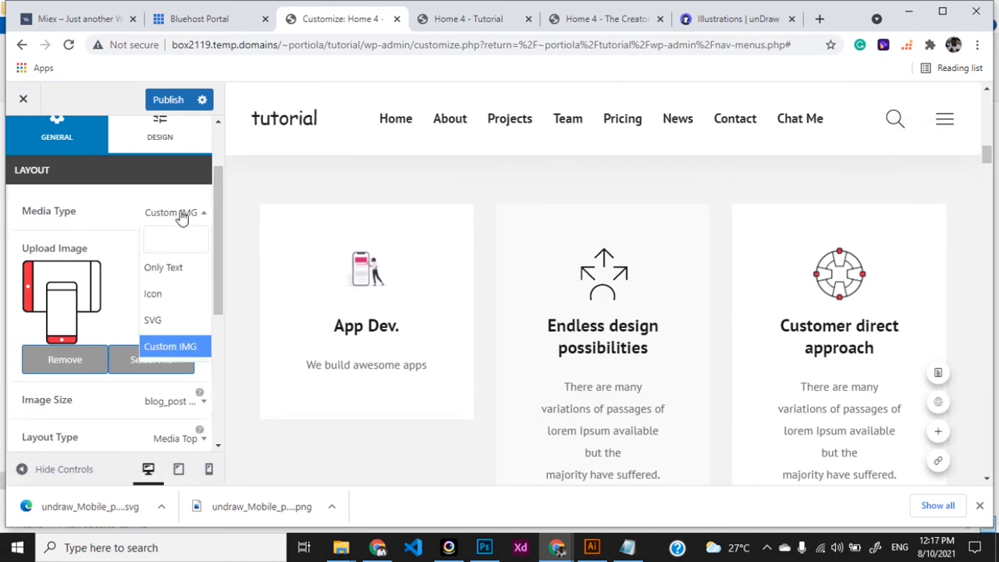
click(173, 268)
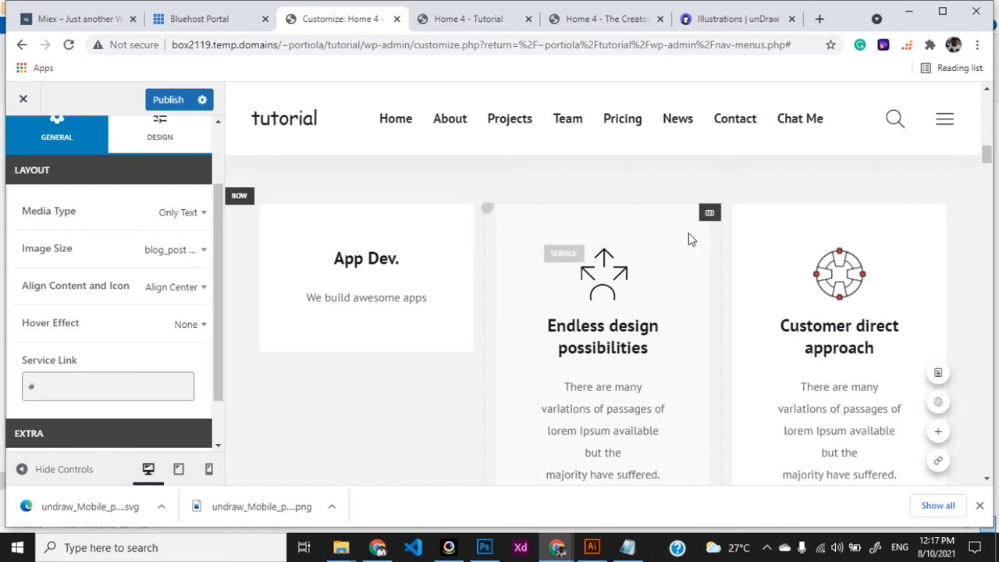
click(707, 217)
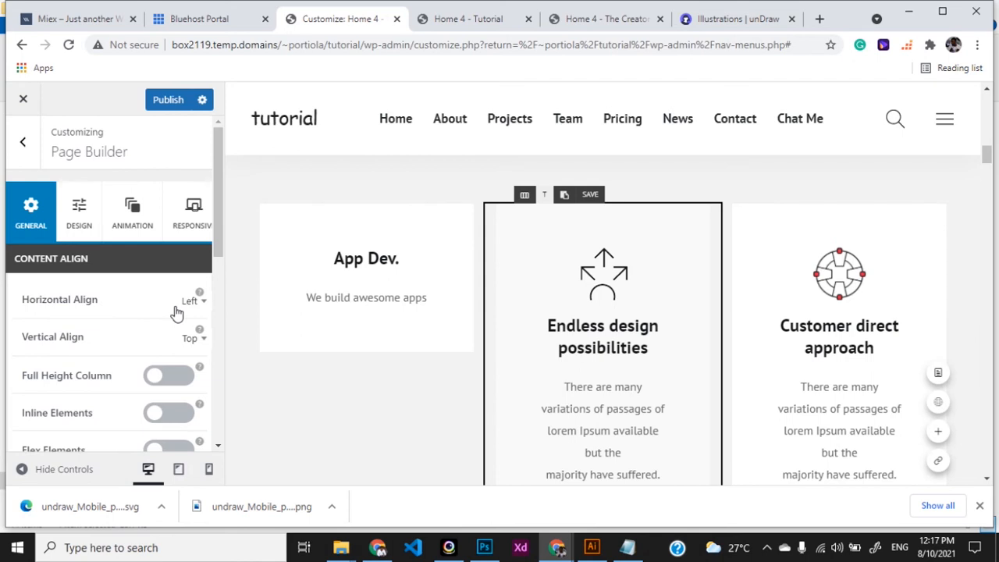
scroll(177, 320, down, 1)
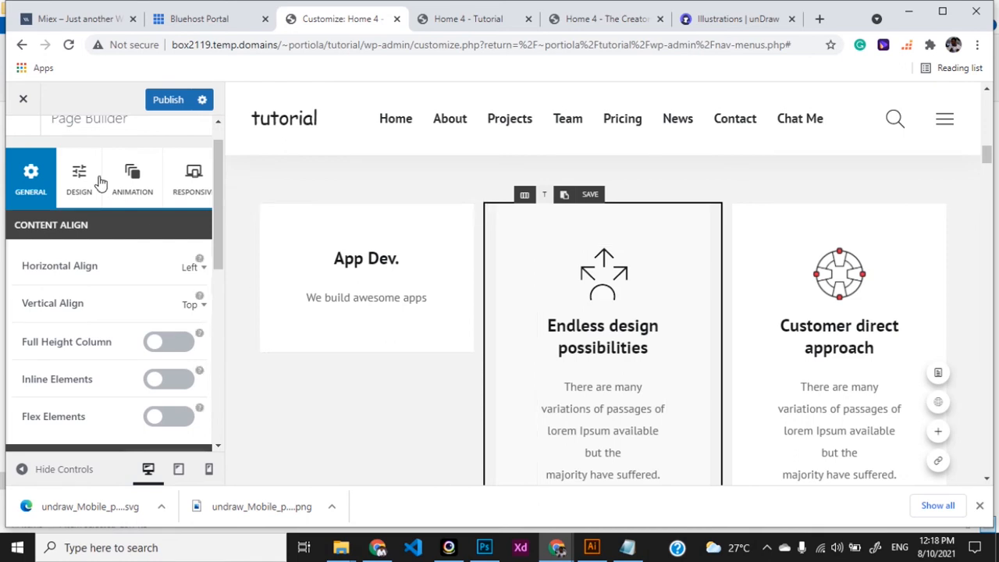
click(67, 195)
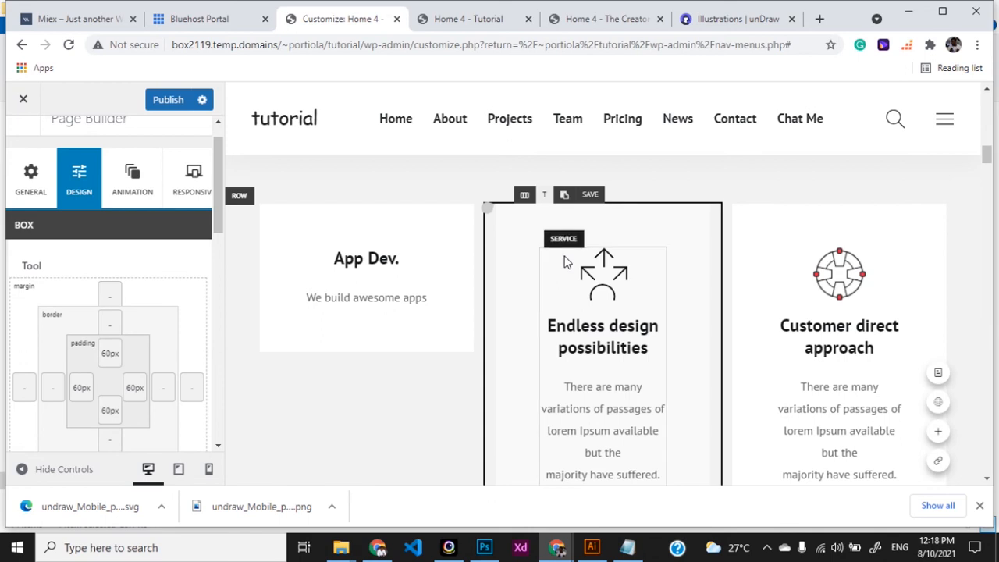
Change the media type of the "Endless design possibilities" service to Only Text.
click(569, 244)
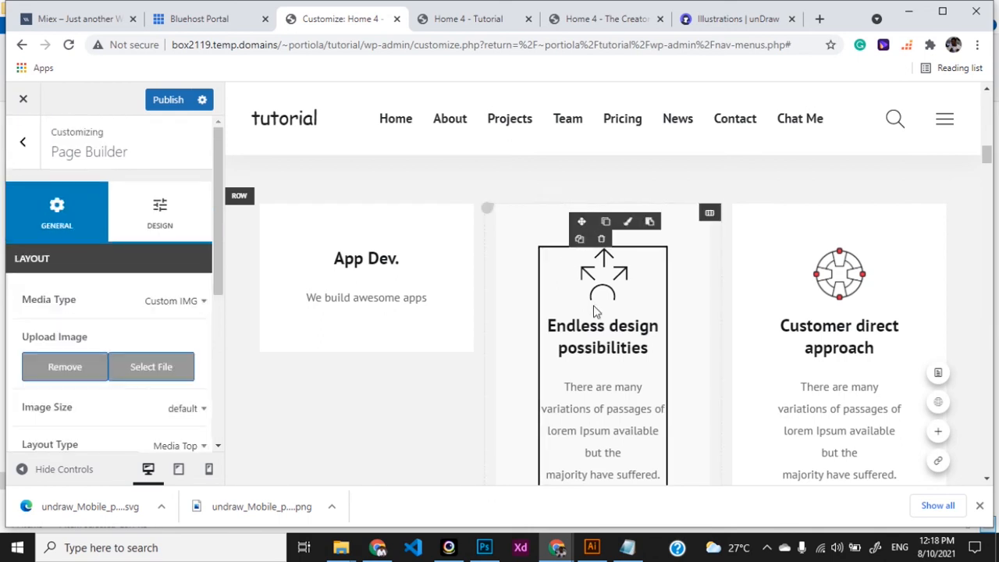
scroll(205, 308, down, 1)
click(198, 281)
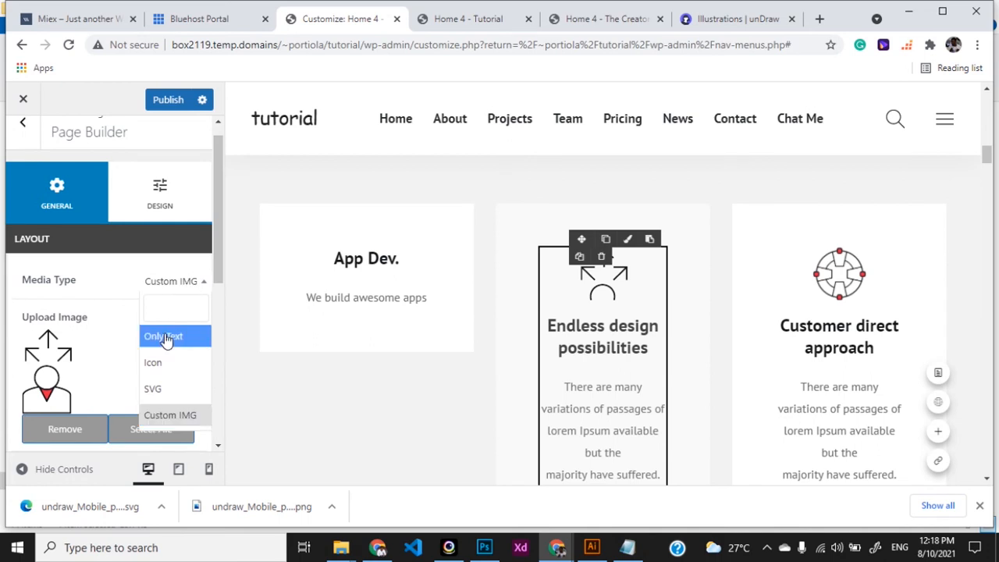
click(169, 336)
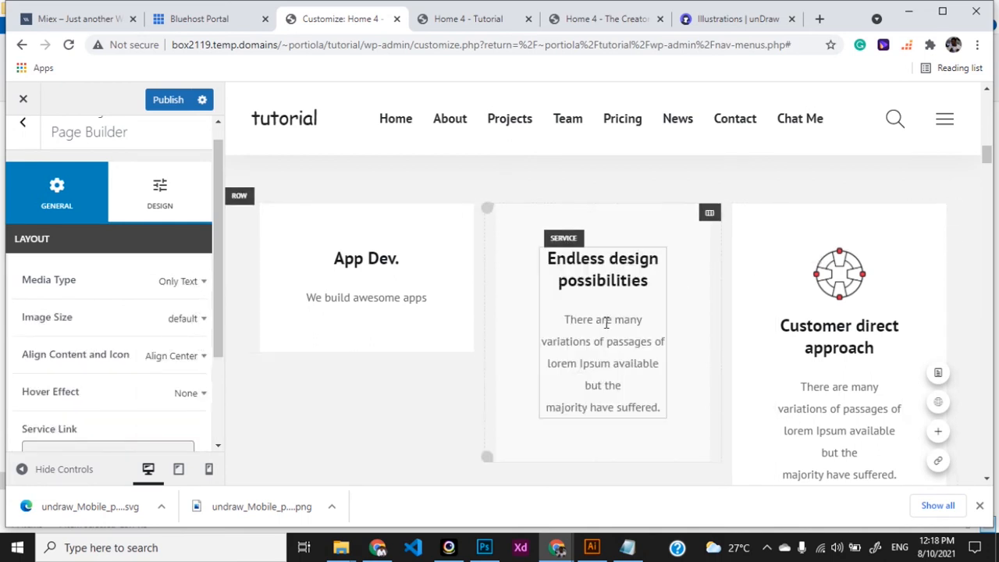
Replace the middle service's heading "Endless design possibilities" with "Web. Dev.".
click(606, 290)
mouse_move(647, 285)
mouse_down()
mouse_move(567, 273)
mouse_move(547, 259)
mouse_move(648, 283)
mouse_up()
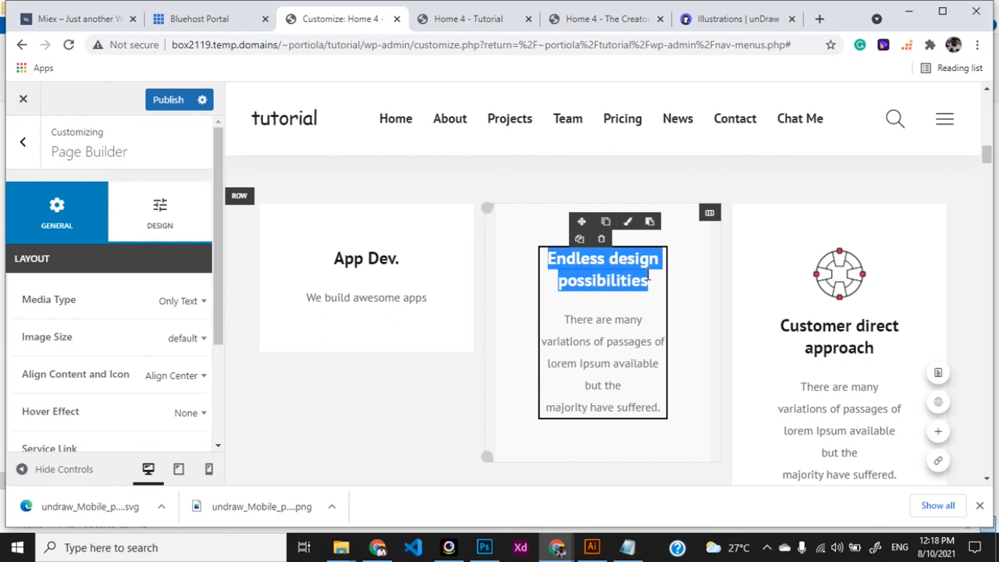
text(Web)
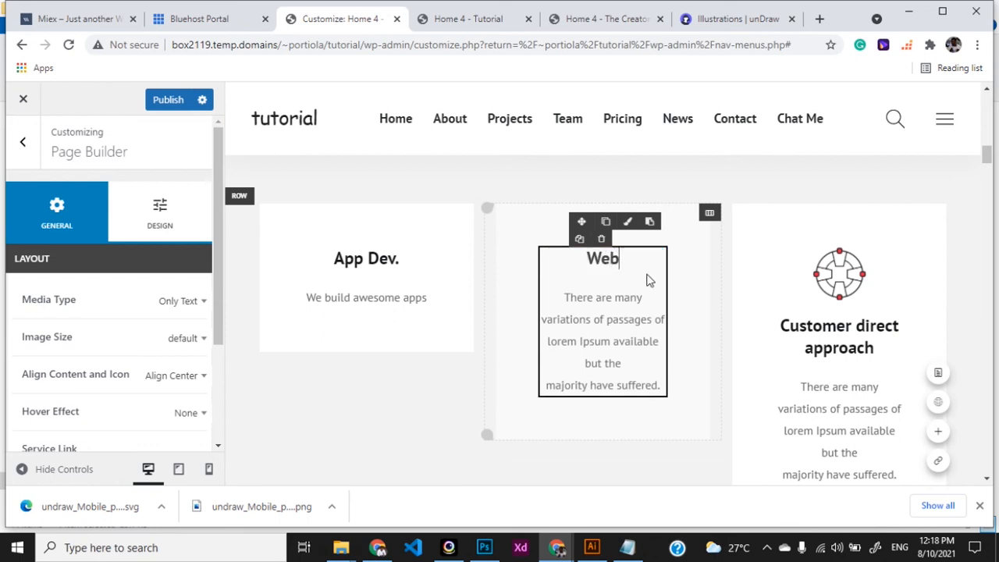
text(. Dev)
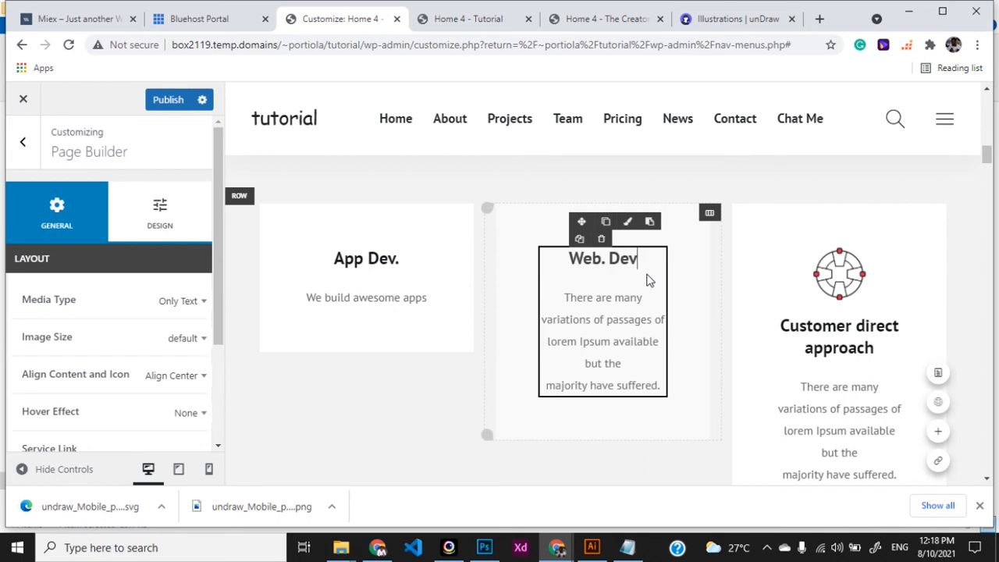
text(.)
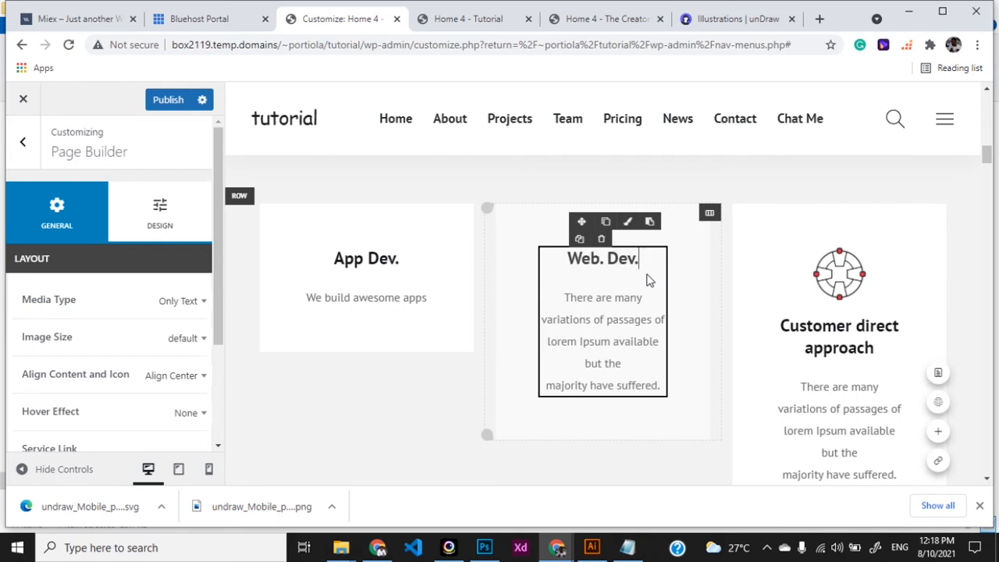
Replace the placeholder description under the Web. Dev. heading with "Our websites are top notch".
click(567, 297)
drag(570, 297, 663, 389)
drag(660, 389, 583, 349)
click(637, 368)
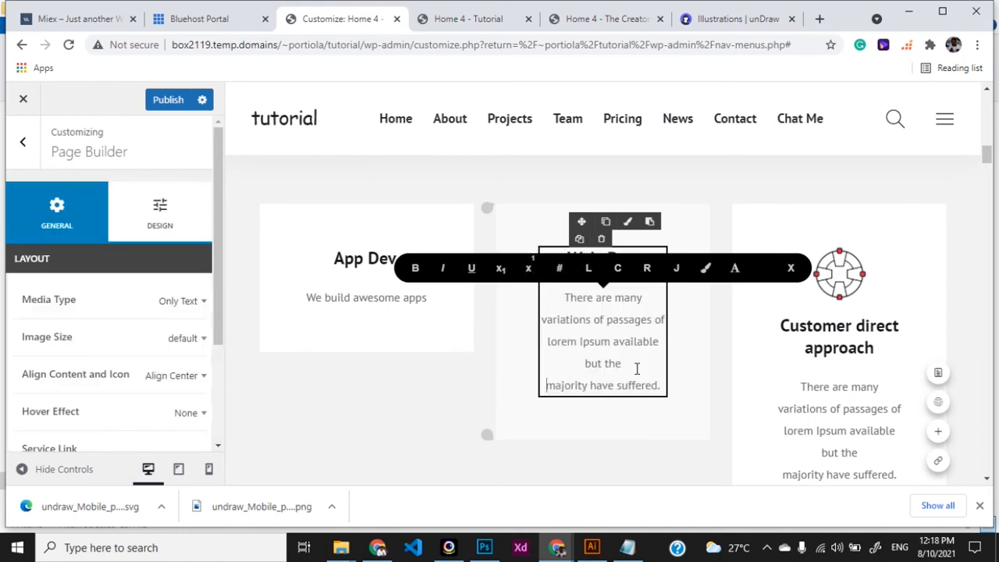
drag(661, 387, 555, 304)
text(We)
key(BackSpace)
key(BackSpace)
text(Our )
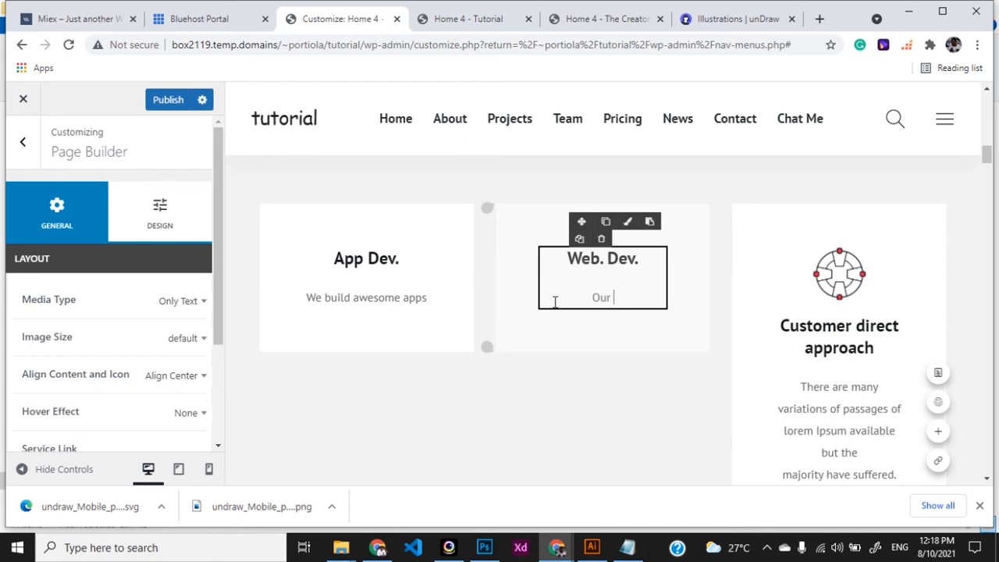
text(websites a re top )
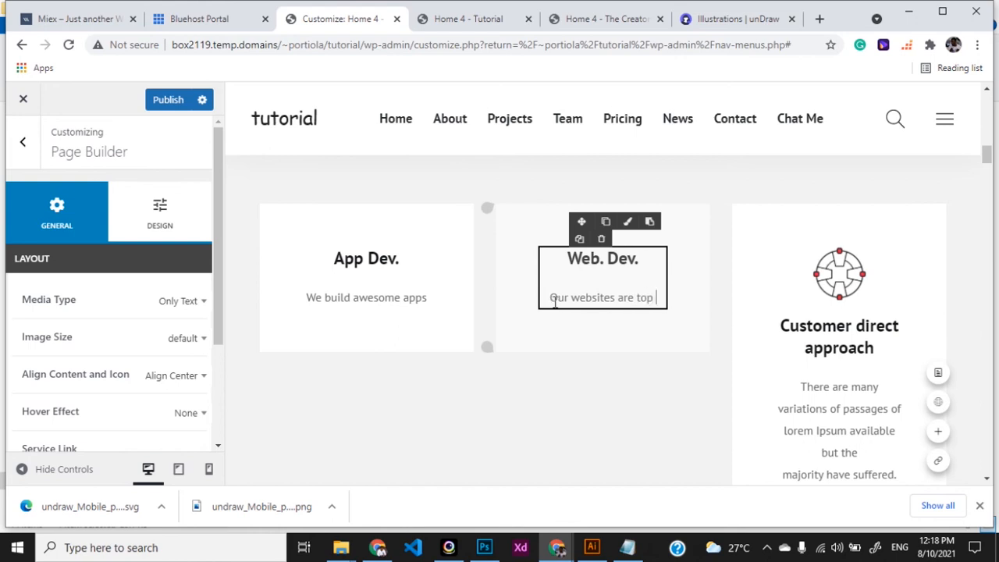
text(notch)
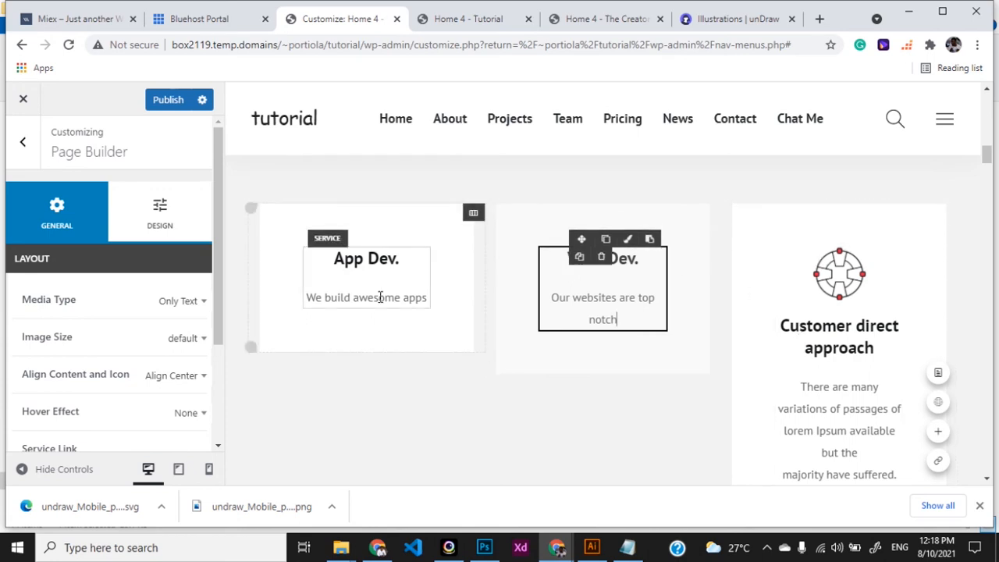
Add the word "always" to the end of the App Dev. description so it reads "We build awesome apps always".
click(426, 297)
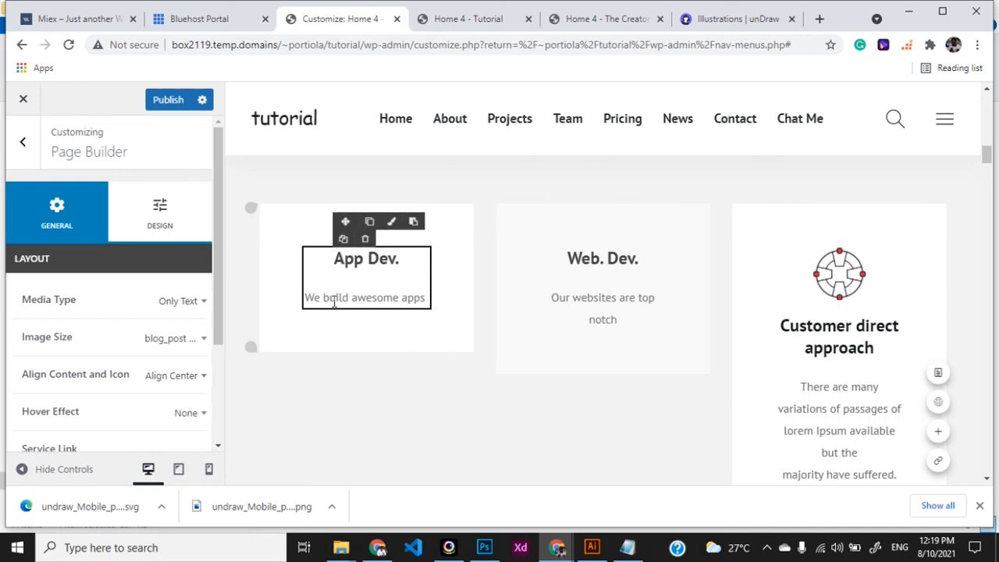
key(Return)
text(al)
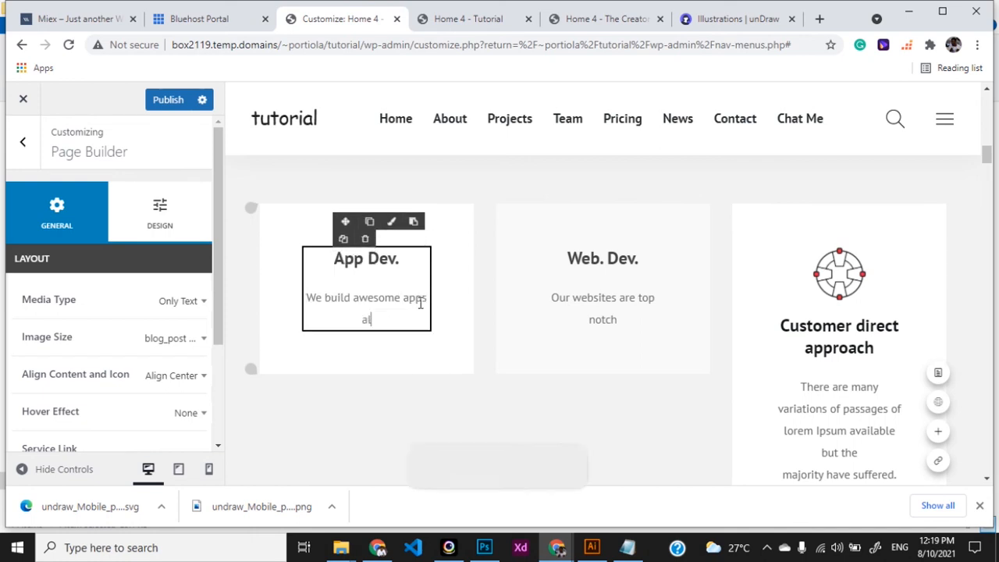
text(ways)
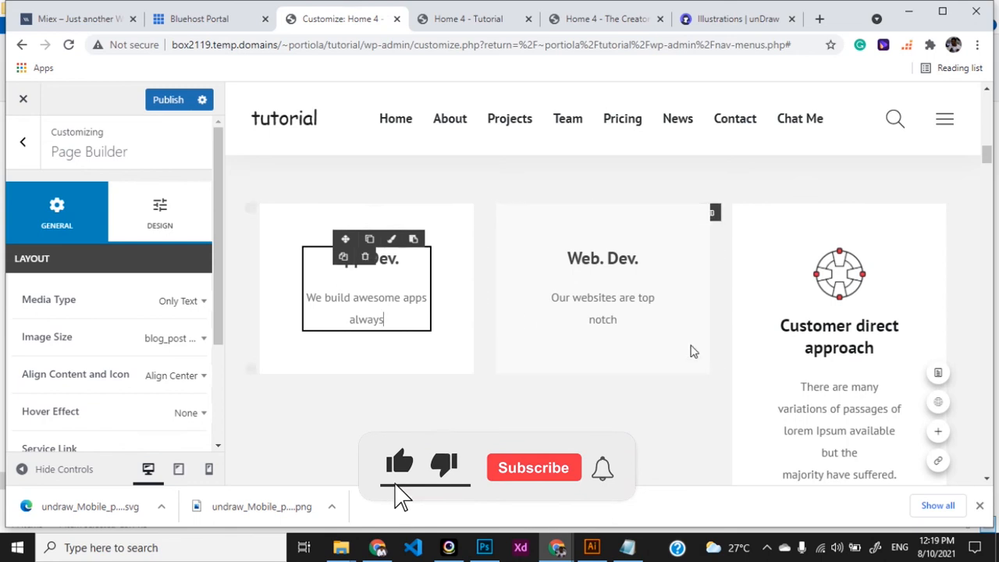
Change the media type of the "Customer direct approach" service to Only Text.
click(861, 334)
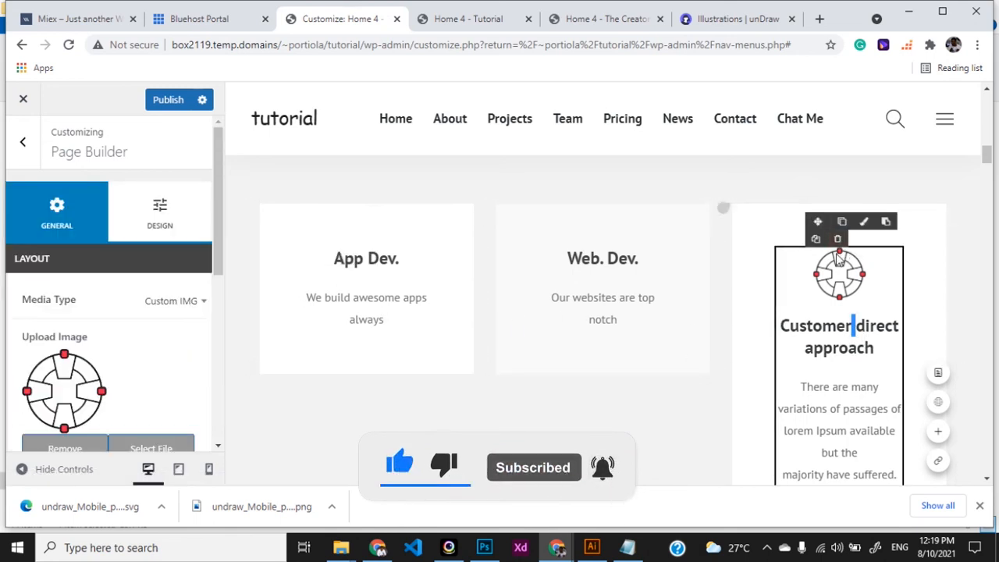
click(164, 303)
click(159, 355)
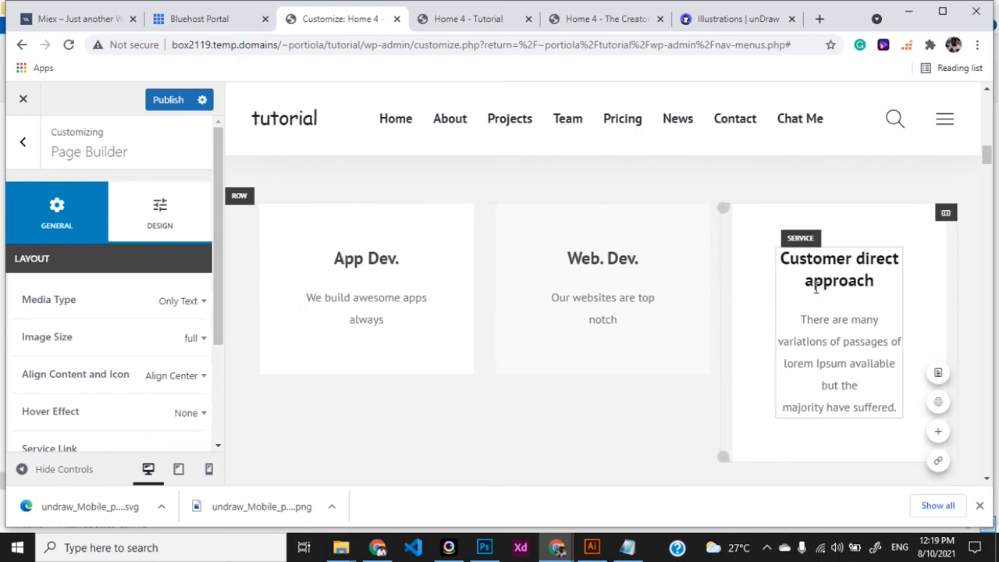
Replace the third service's heading "Customer direct approach" with "Support".
click(876, 281)
drag(876, 281, 832, 281)
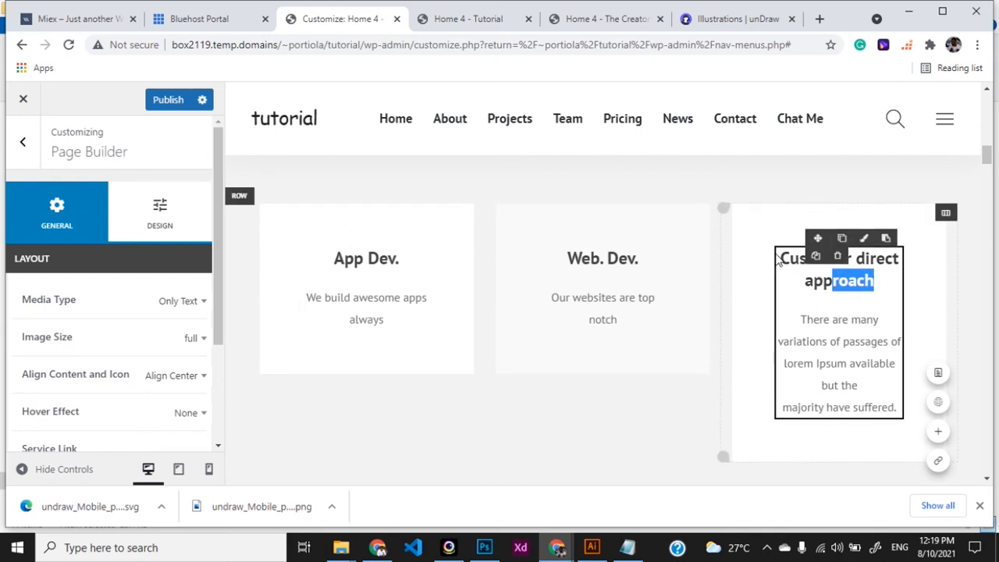
drag(780, 259, 876, 274)
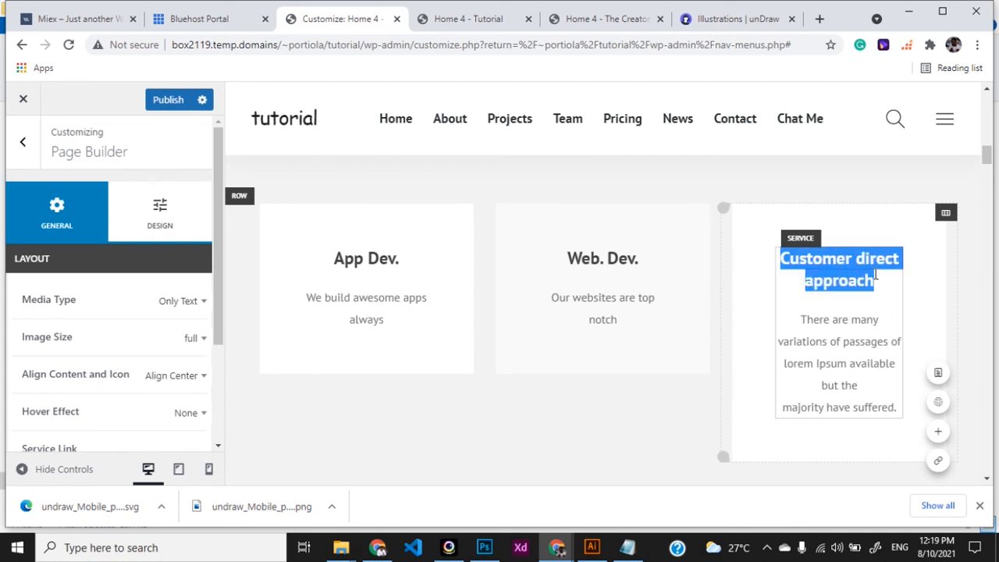
text(Su)
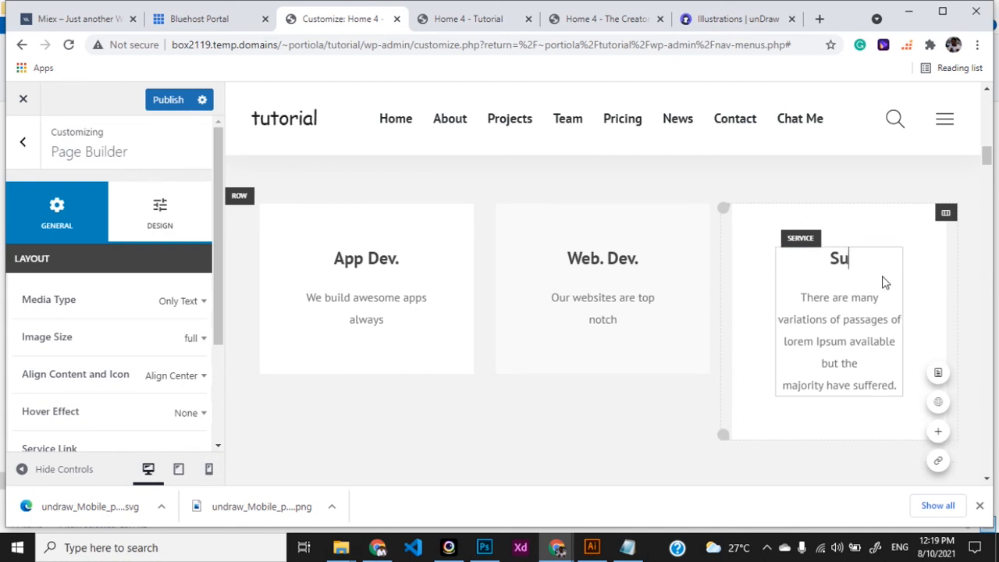
text(pport)
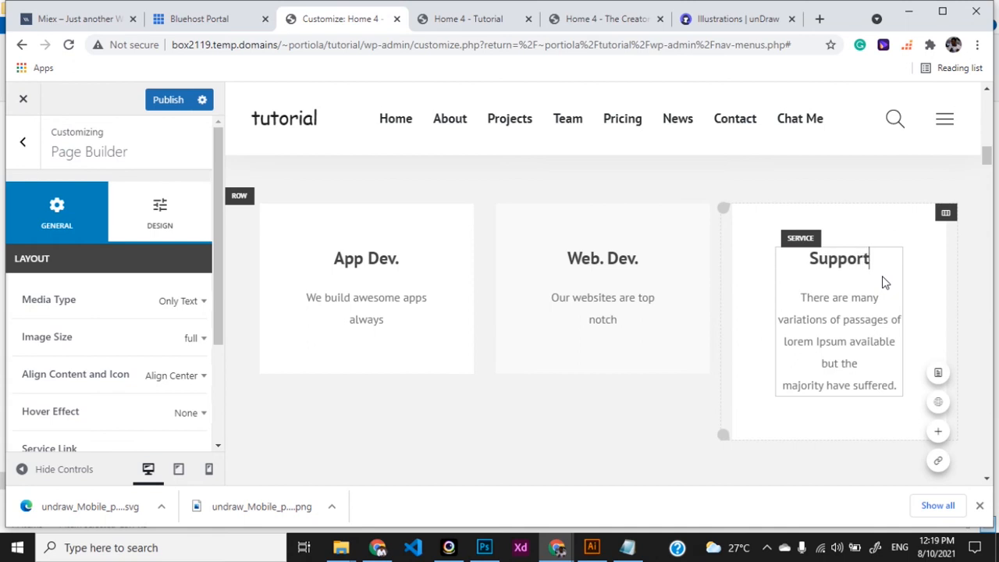
Replace the placeholder description under the Support heading with "We assist our clients with setup.".
click(844, 319)
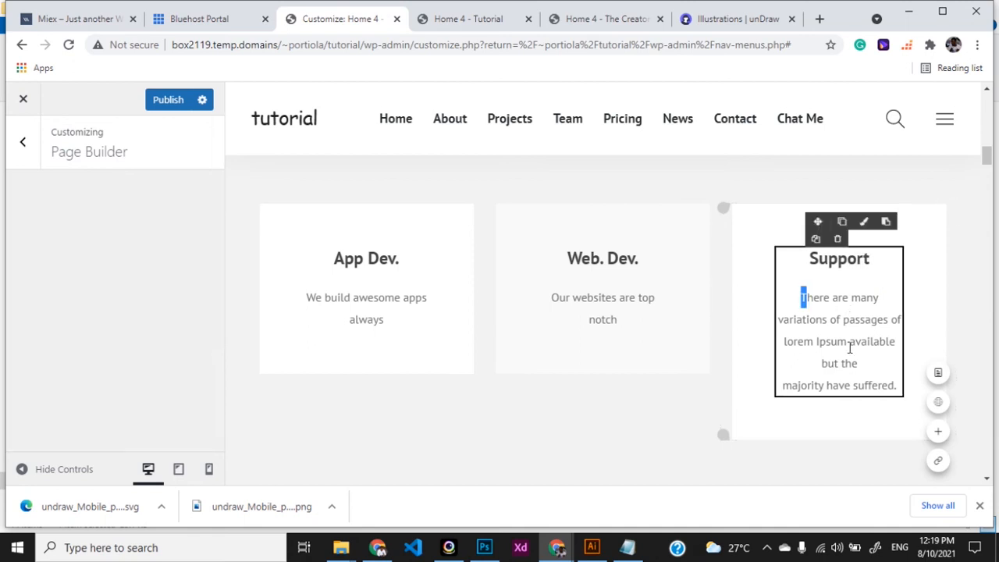
drag(803, 297, 898, 384)
key(BackSpace)
text(We asso)
key(BackSpace)
text(it our)
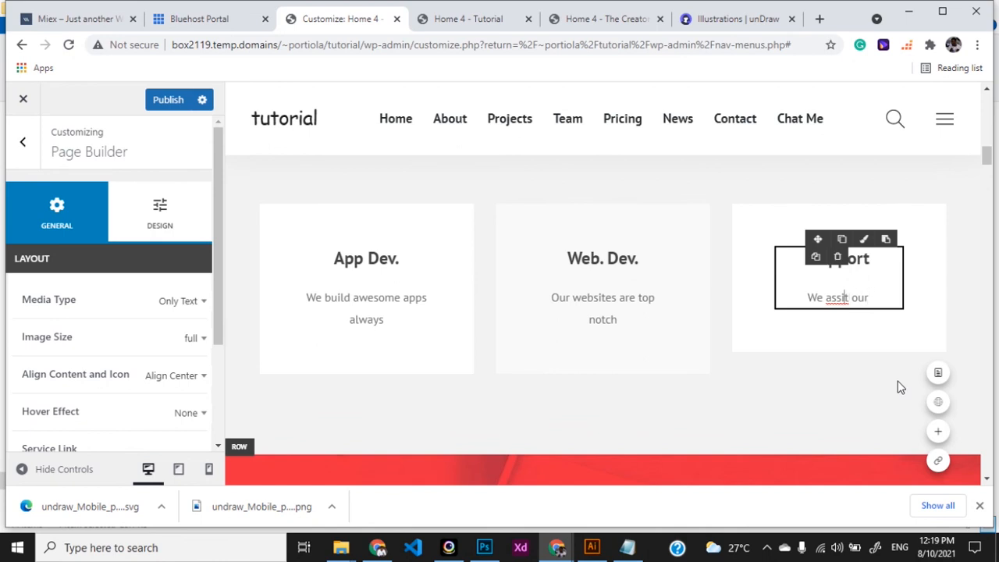
key(Left)
key(Left)
key(Left)
key(Left)
key(Left)
key(Left)
text(s)
key(Right)
key(Right)
key(Right)
key(Right)
key(Right)
key(Right)
text(client)
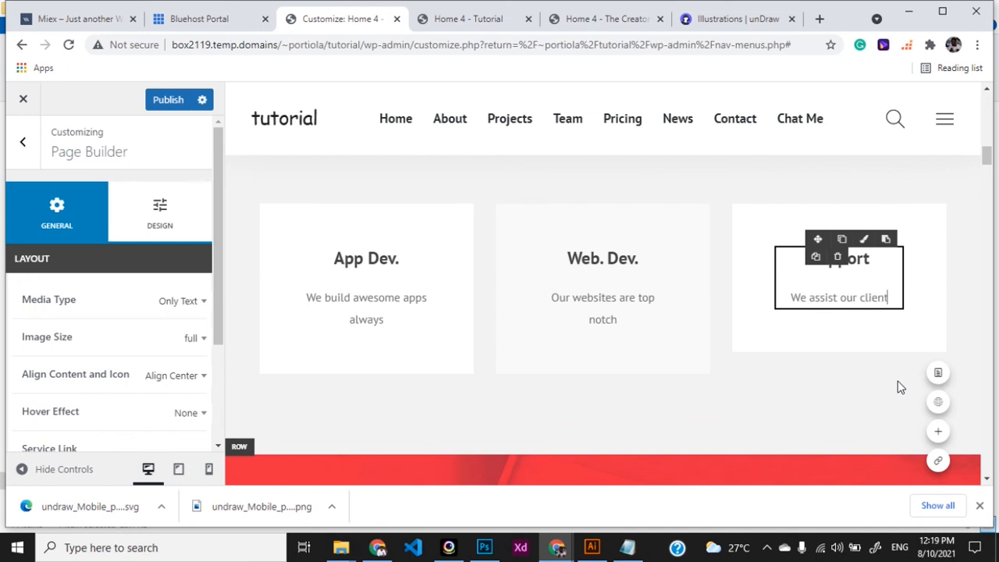
text(s wi)
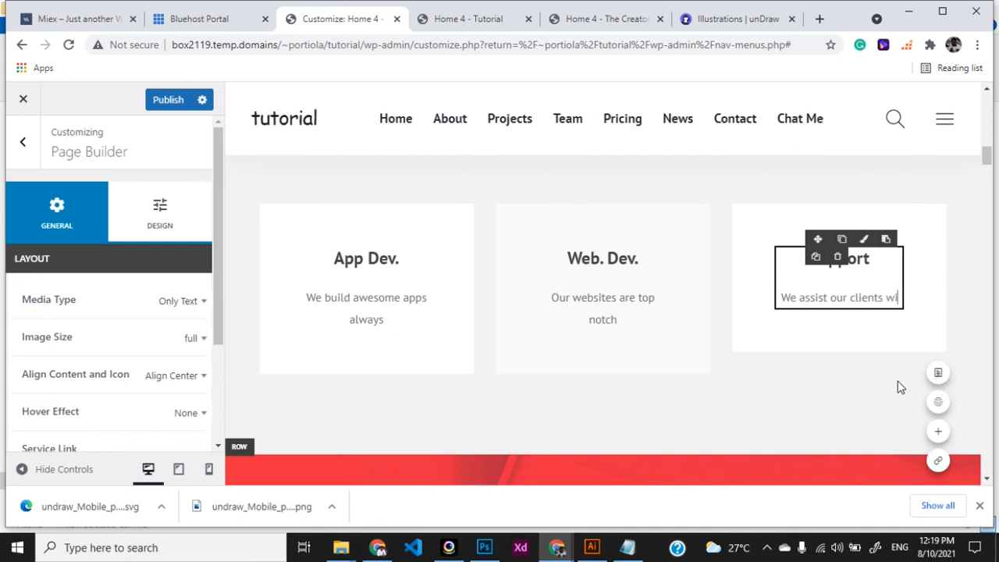
text(th set)
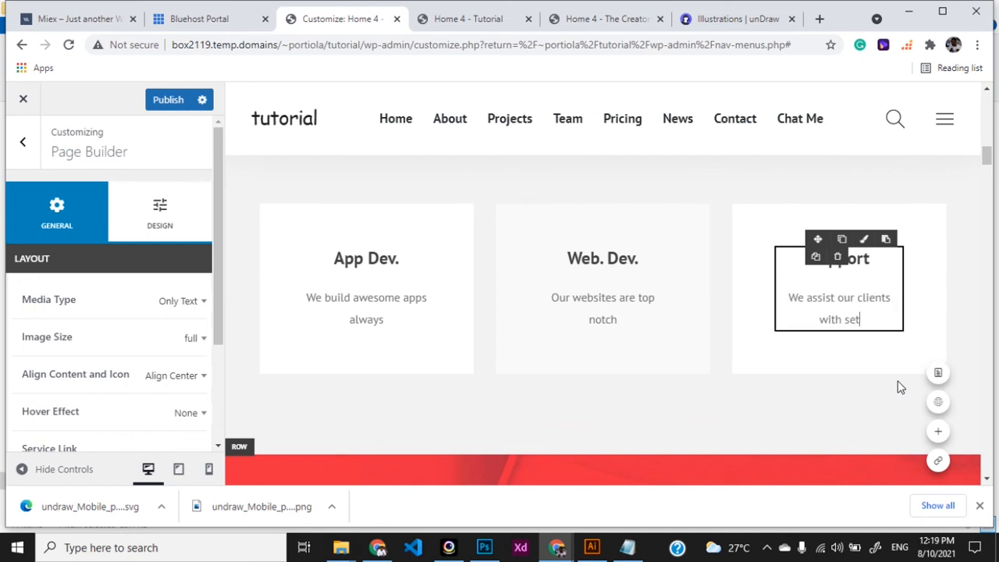
text(up.)
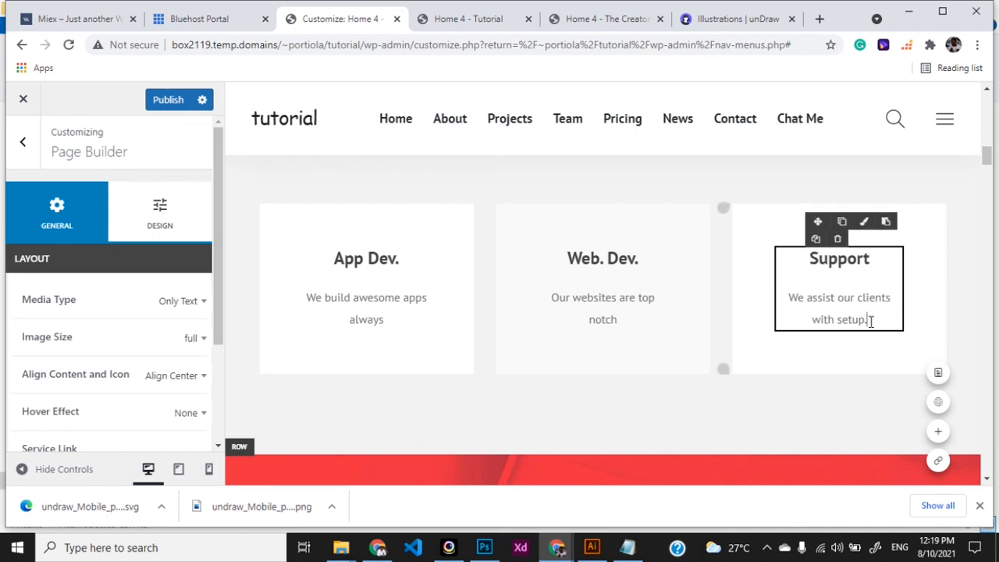
click(864, 378)
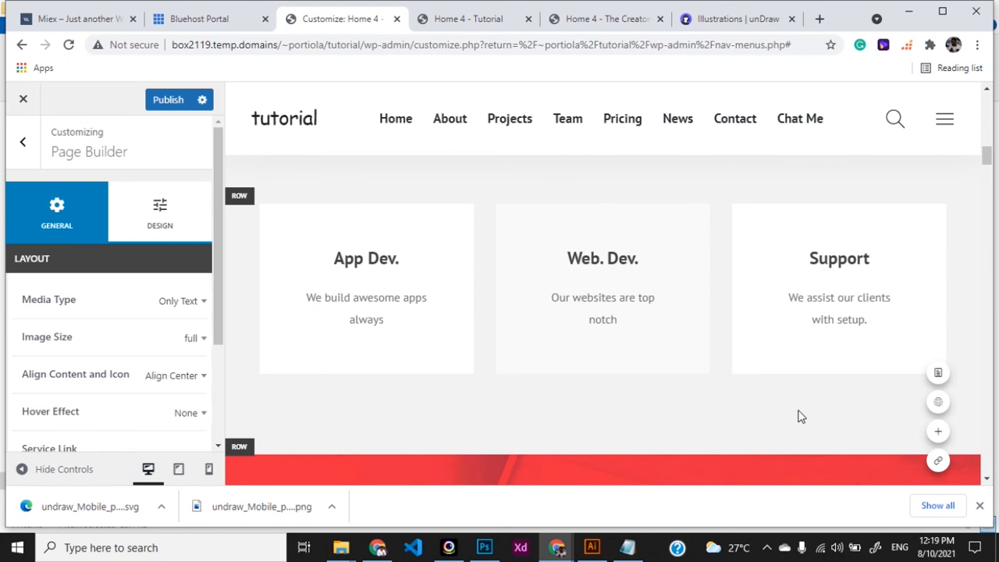
Switch the App Dev. service's media type back to Custom IMG.
scroll(644, 431, down, 1)
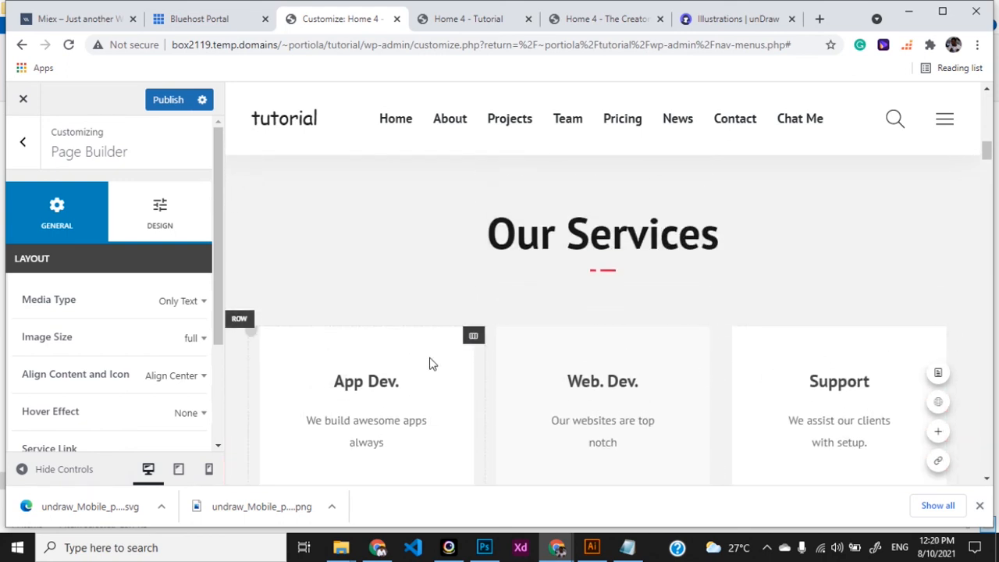
click(386, 379)
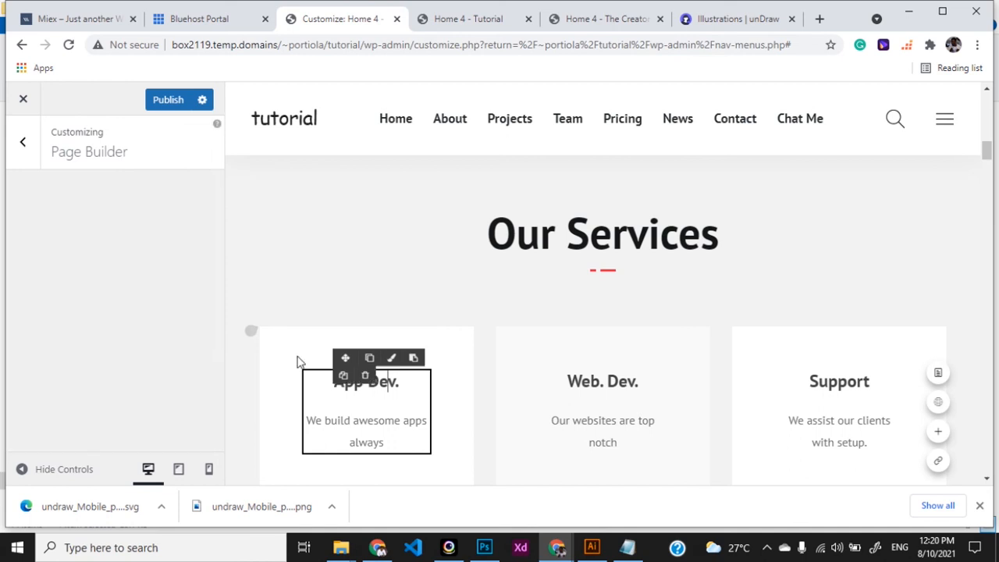
click(179, 303)
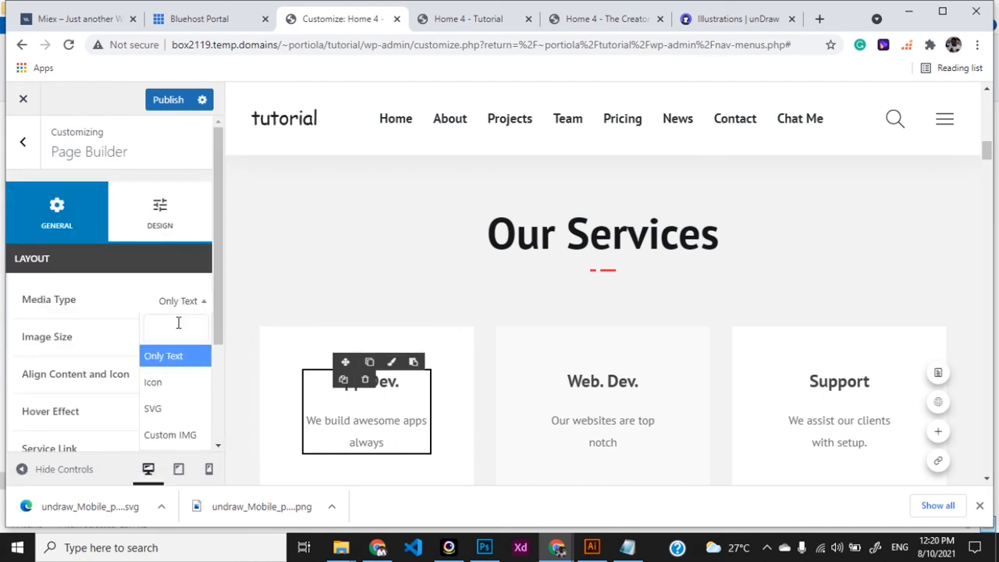
click(160, 434)
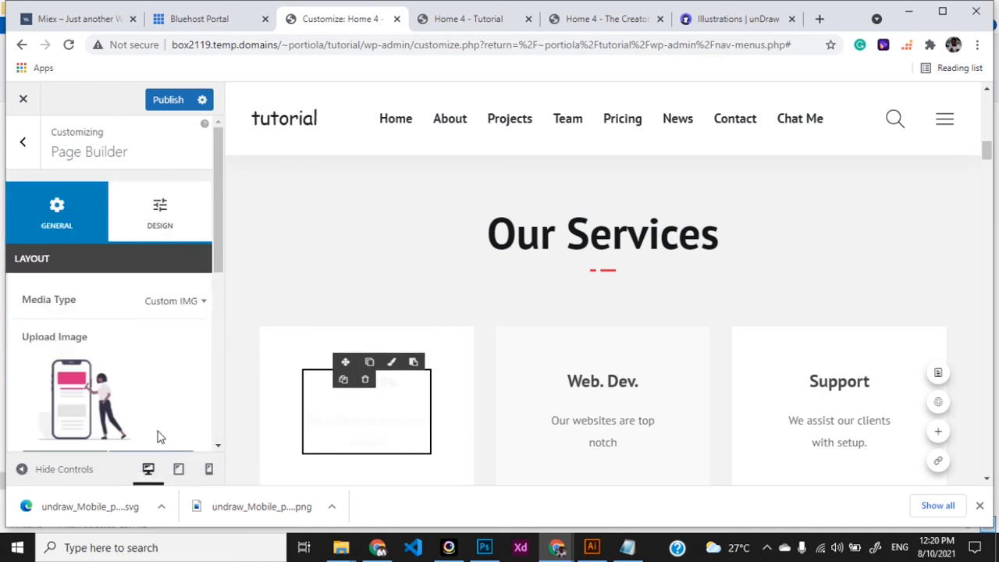
scroll(430, 396, down, 1)
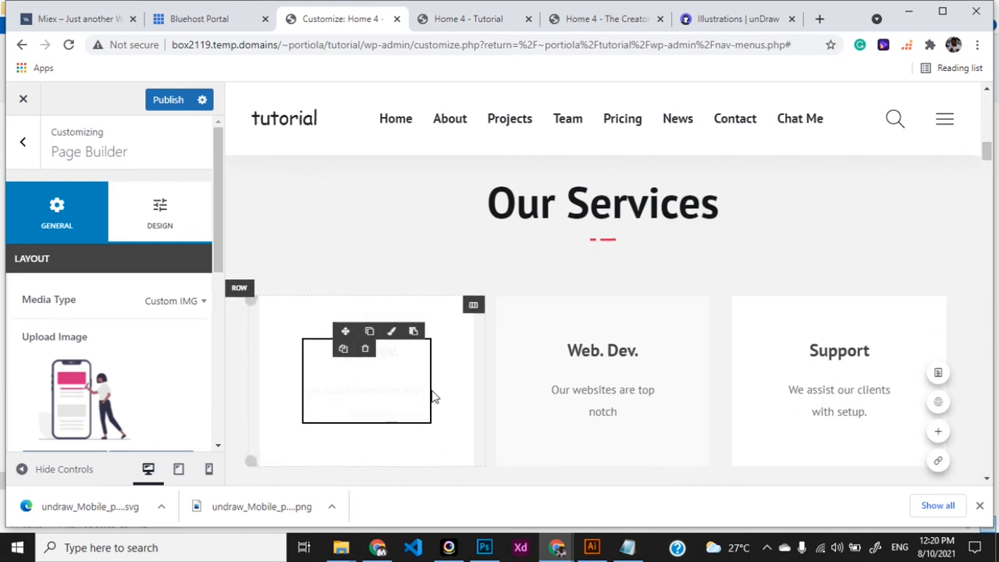
scroll(414, 367, down, 2)
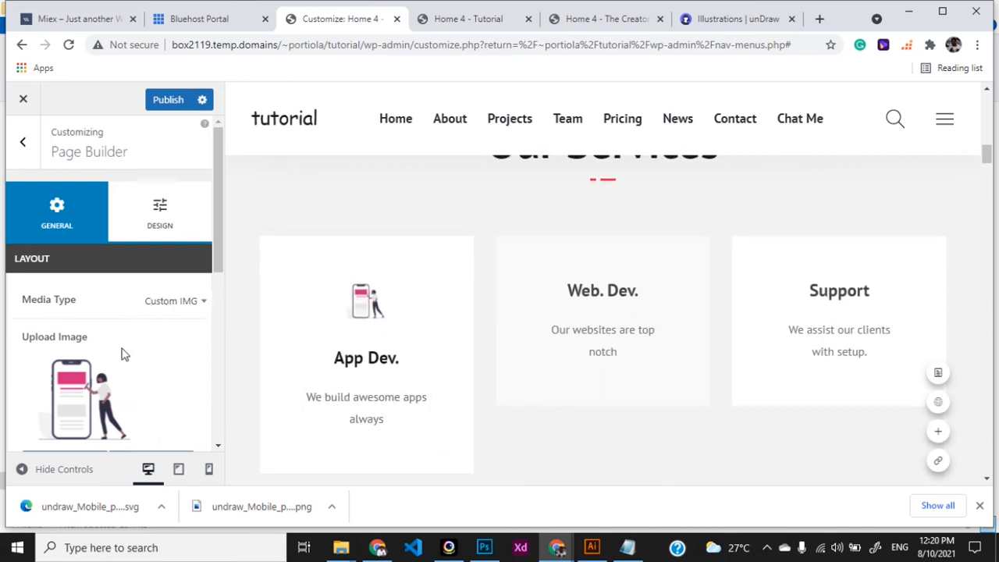
Replace the App Dev. service's image with the red phone-and-tablet icon icon01.png from the media library.
scroll(123, 355, down, 2)
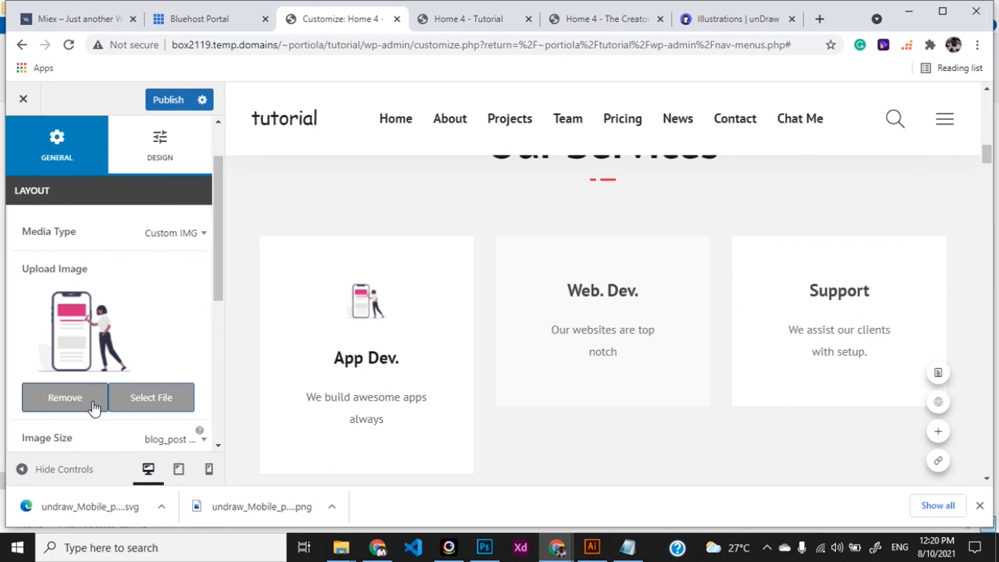
click(129, 398)
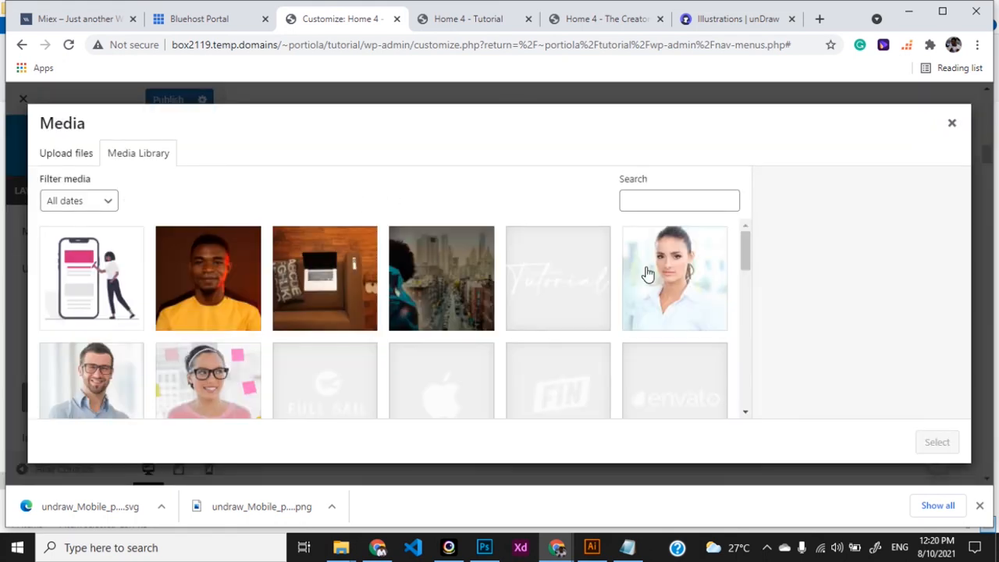
drag(749, 263, 749, 429)
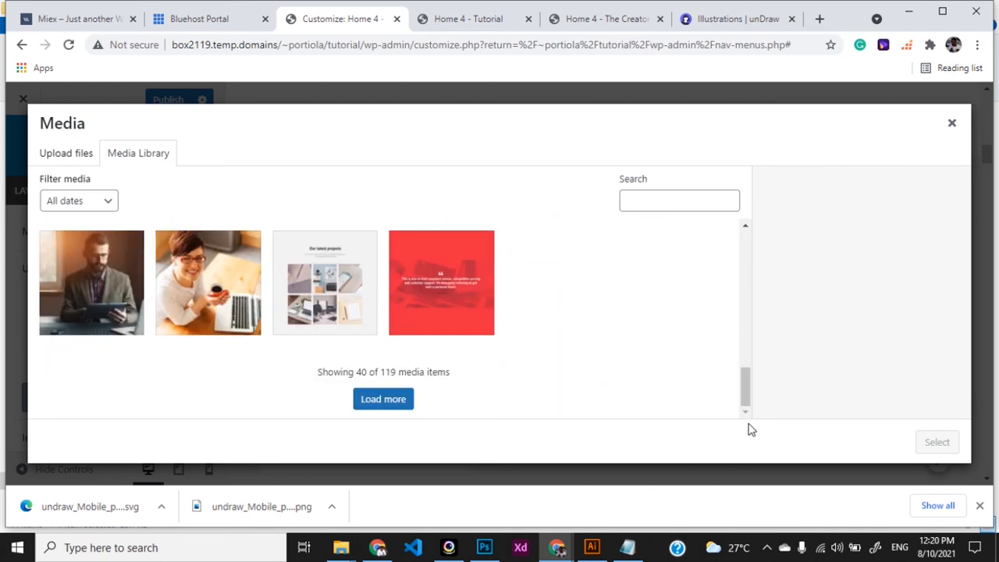
click(383, 398)
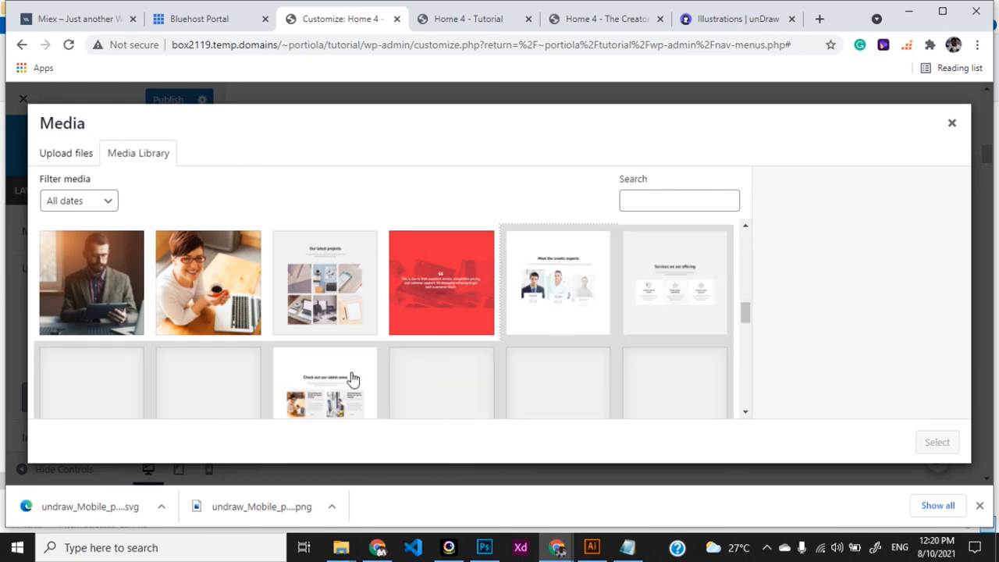
drag(746, 315, 749, 365)
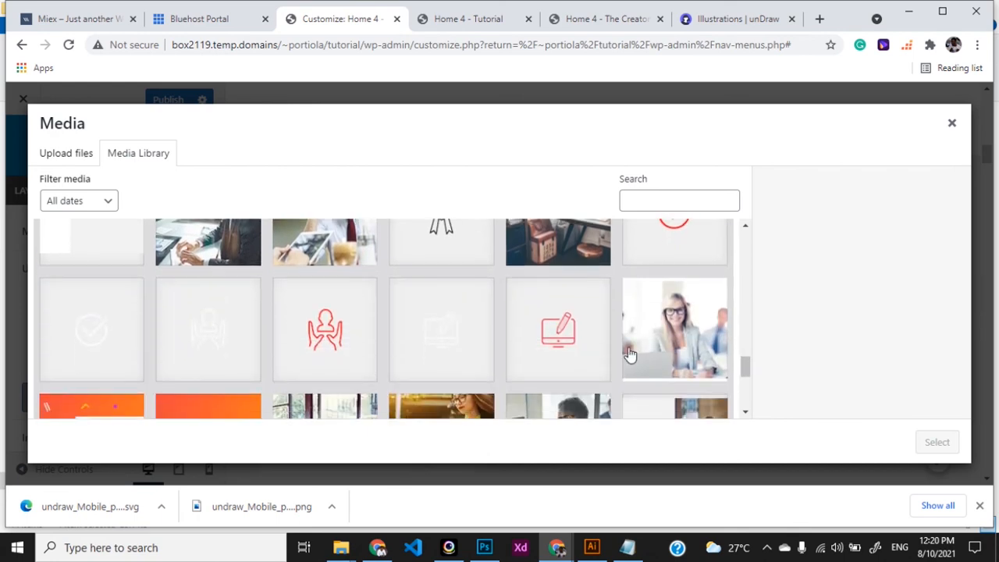
drag(749, 367, 747, 405)
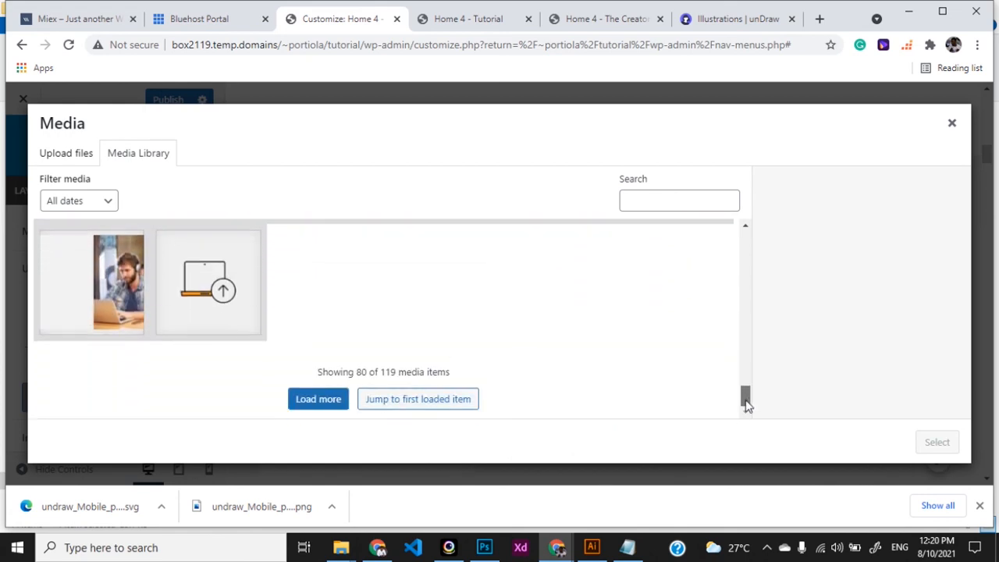
click(329, 401)
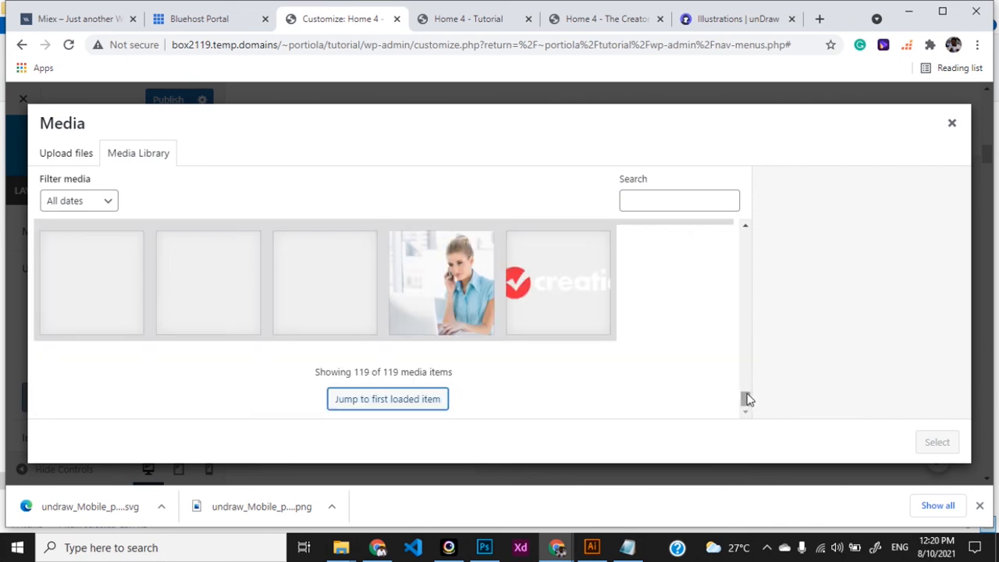
drag(748, 398, 752, 373)
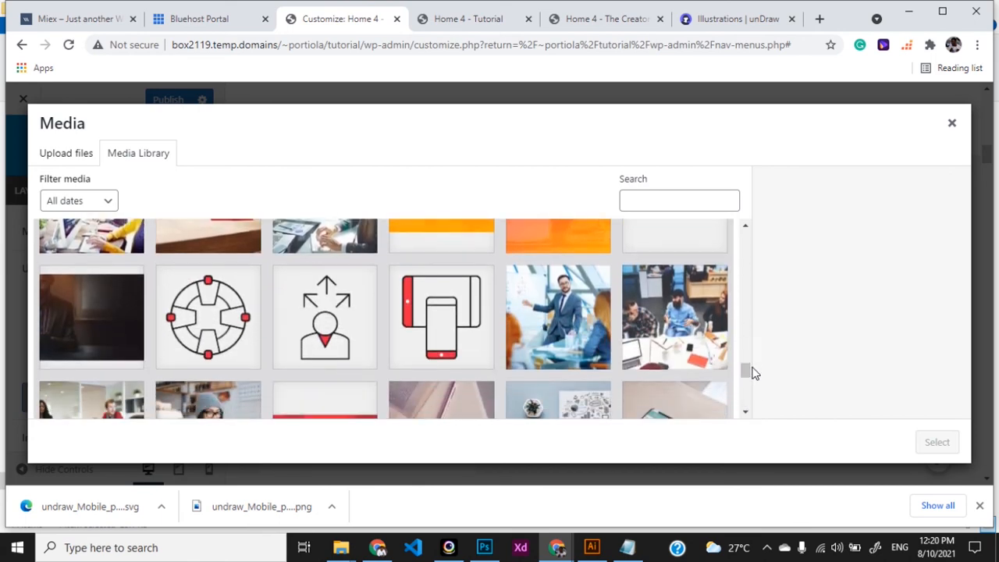
click(447, 316)
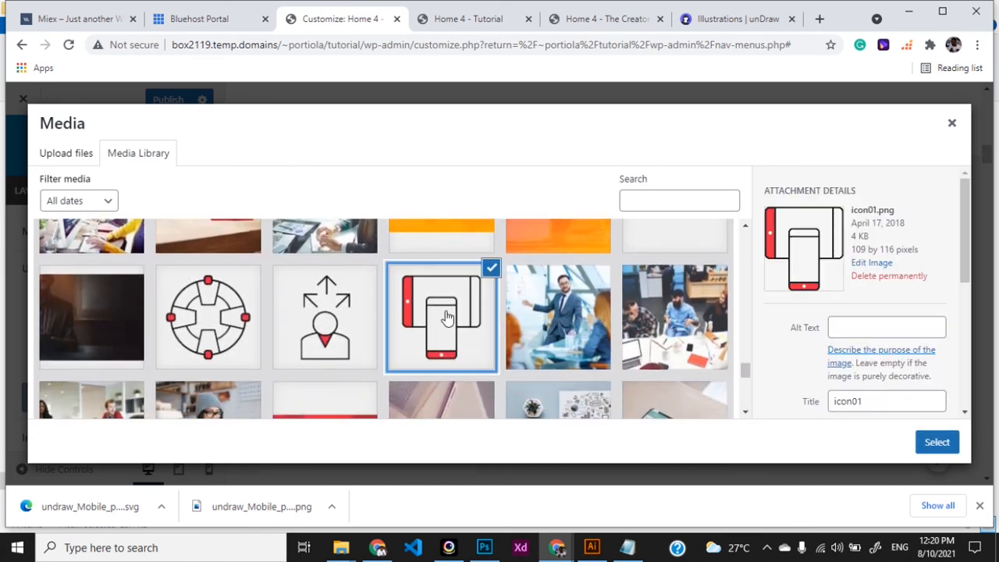
click(939, 443)
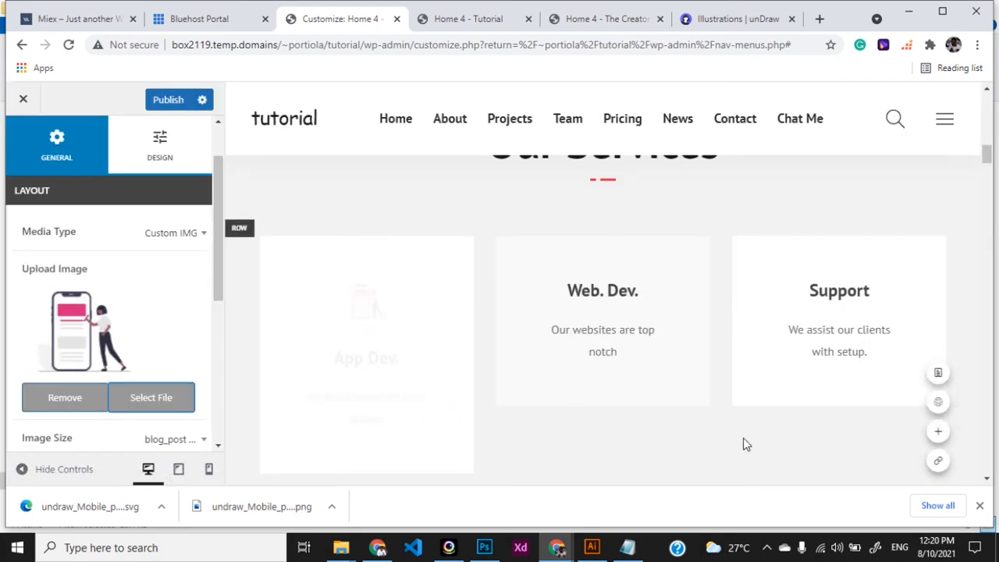
Set the Web. Dev. service's media type to Custom IMG.
click(710, 247)
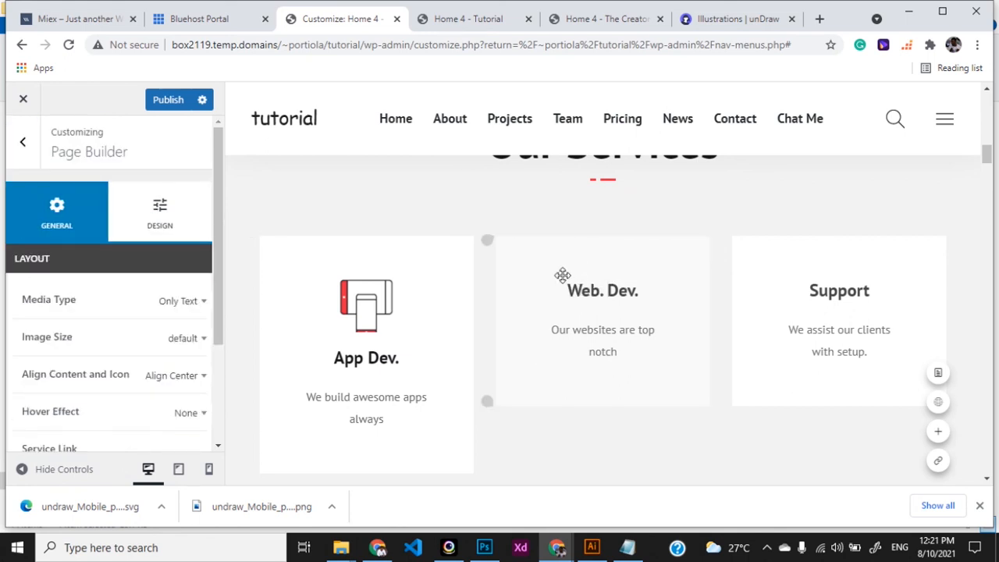
mouse_move(569, 286)
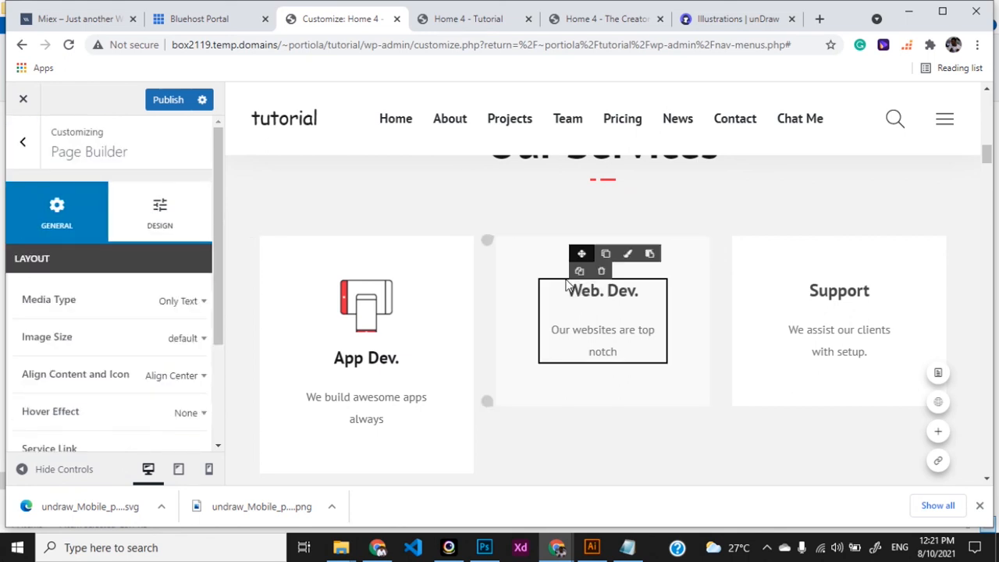
click(180, 304)
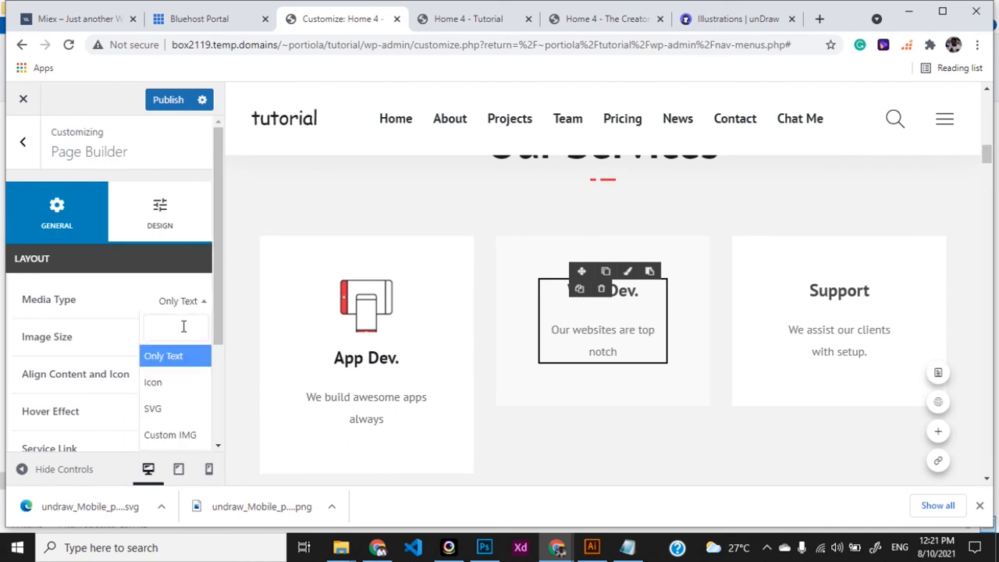
click(167, 436)
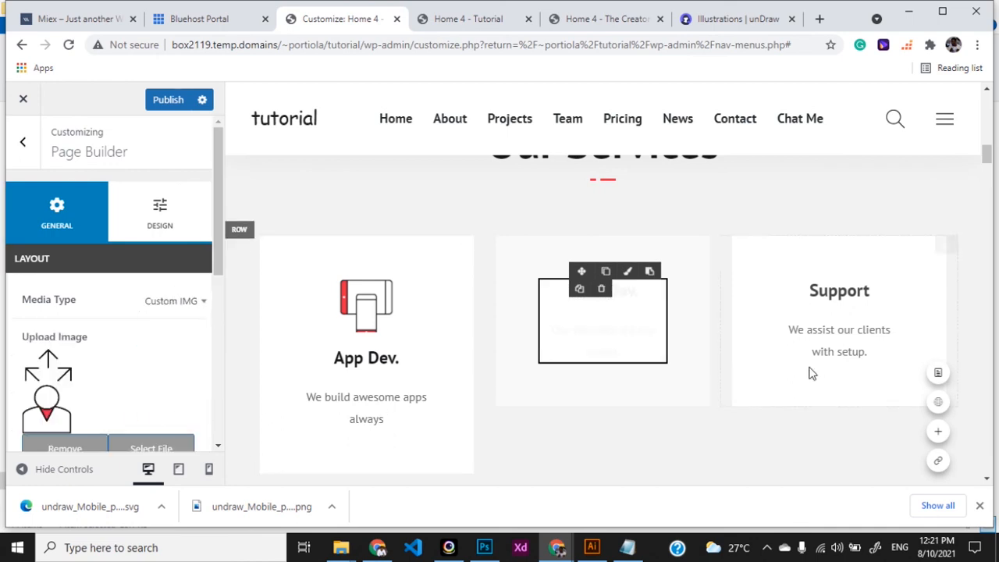
Switch the Support service box from text only to the Custom IMG media type.
click(846, 291)
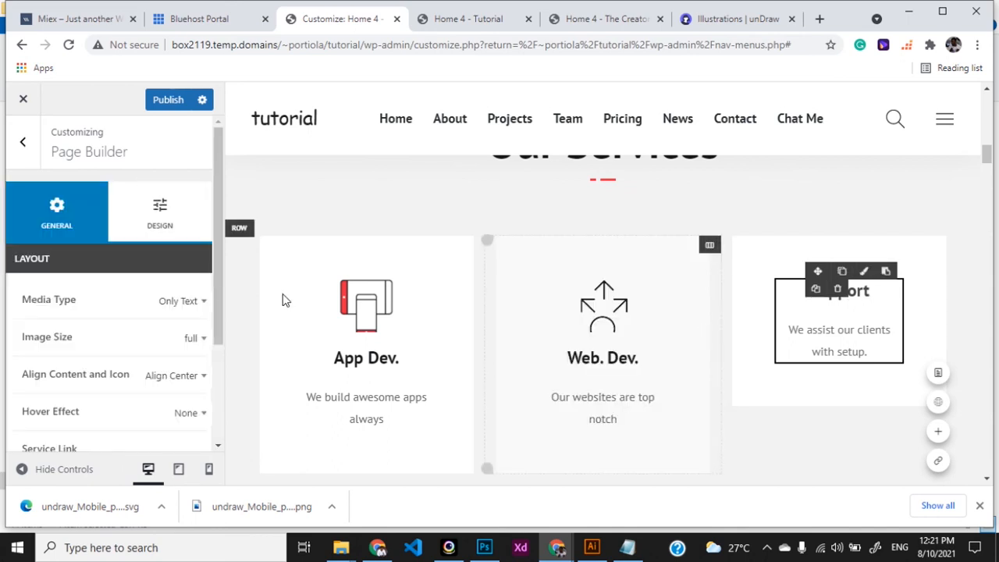
click(174, 303)
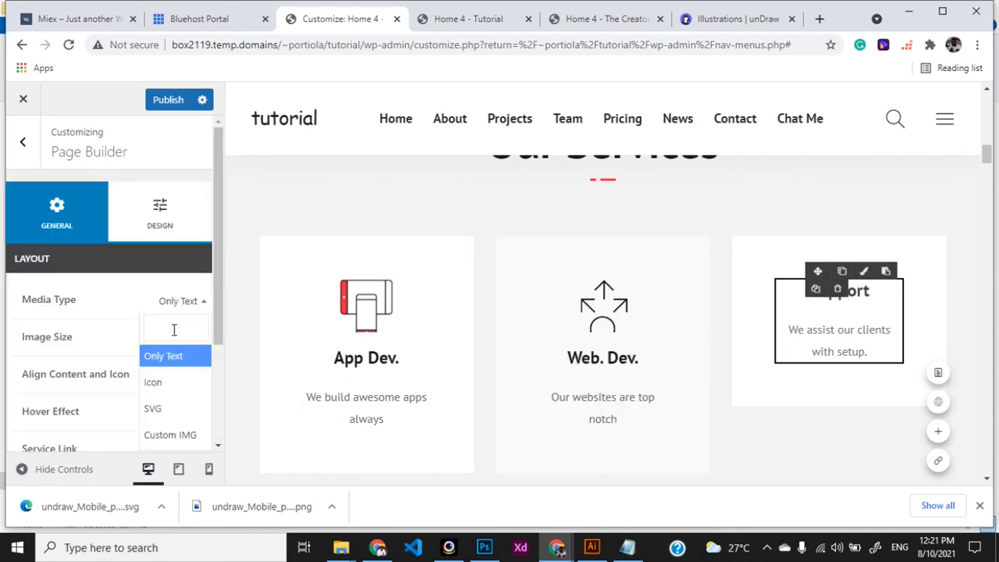
click(162, 435)
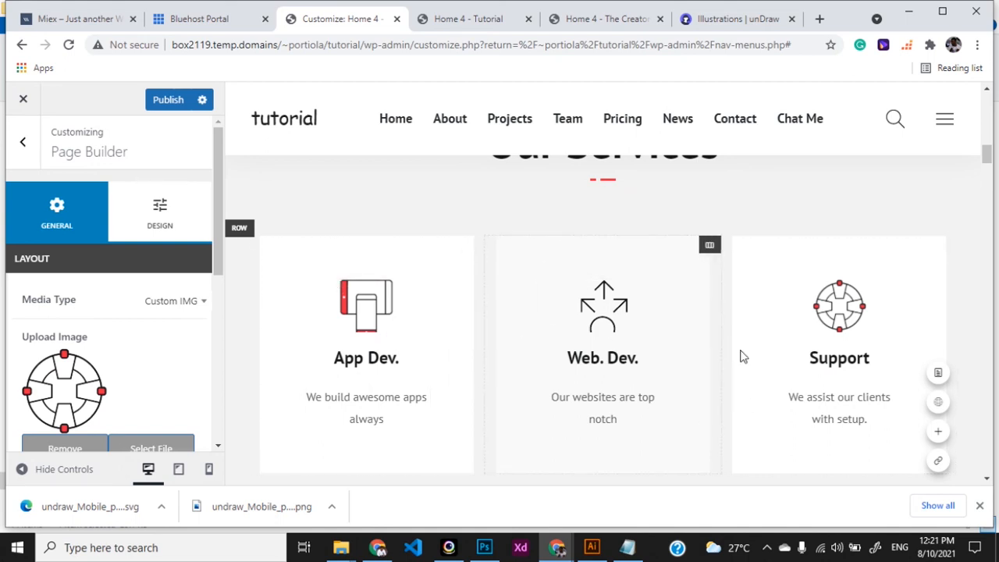
Check the three service boxes in the page preview and publish the customizations.
scroll(742, 281, down, 2)
scroll(741, 281, up, 3)
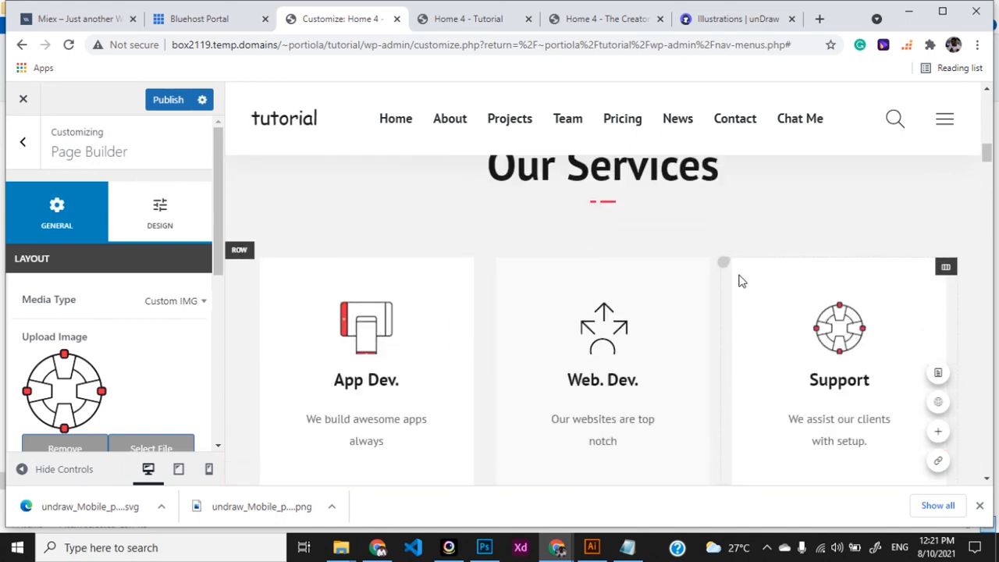
scroll(741, 281, down, 4)
scroll(741, 281, down, 3)
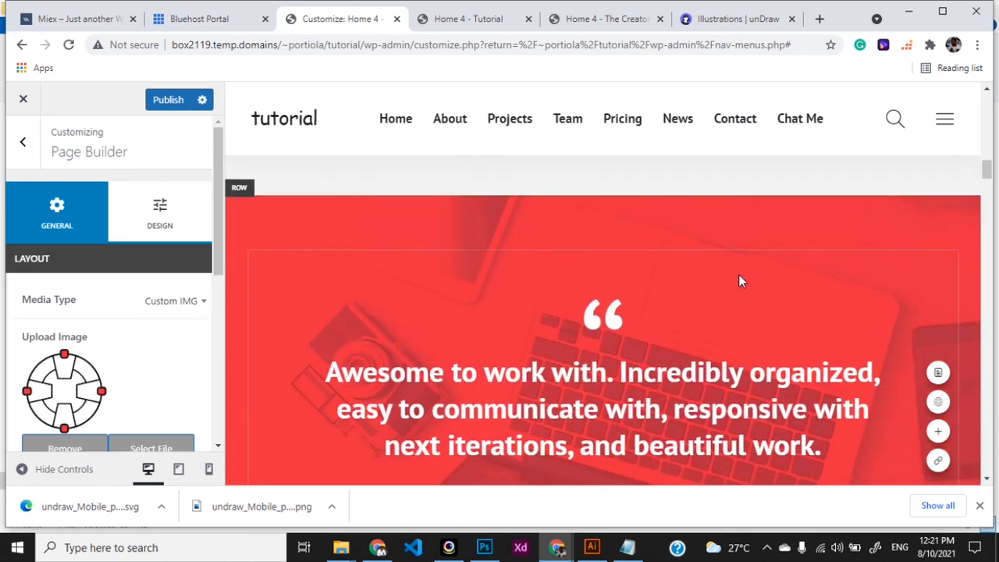
click(160, 104)
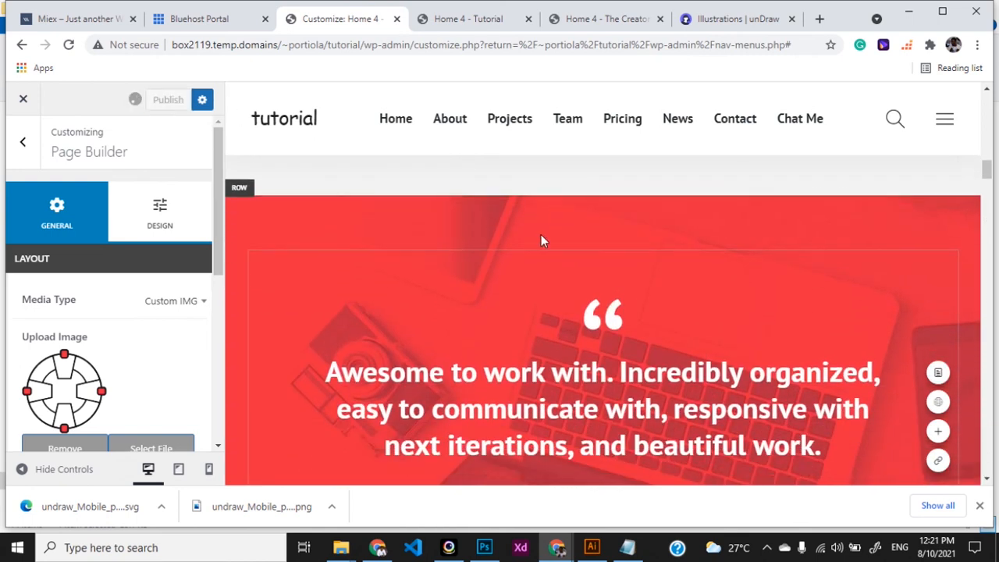
Examine the home page from the service boxes through the testimonial and latest projects to the team section.
scroll(541, 235, up, 5)
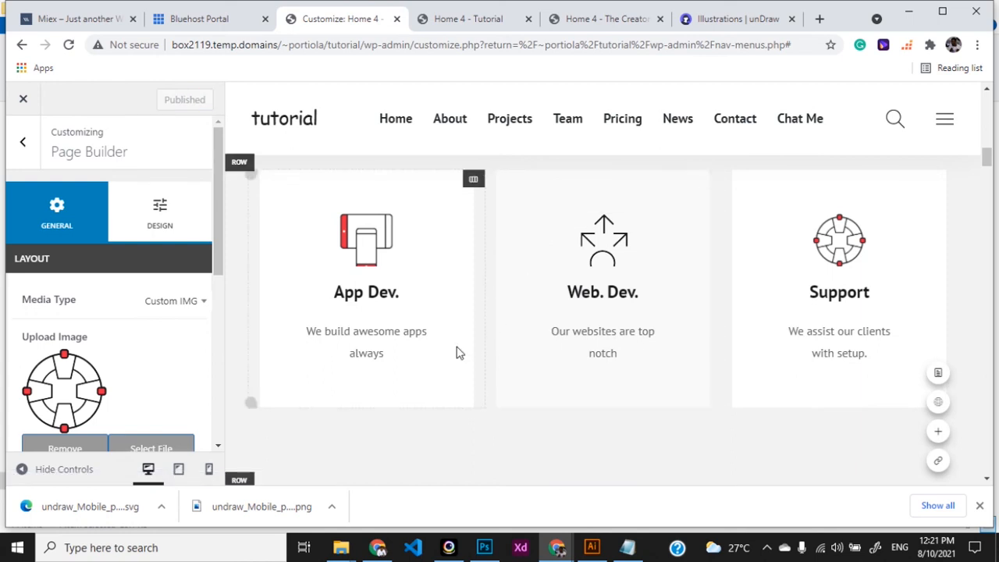
scroll(468, 286, down, 4)
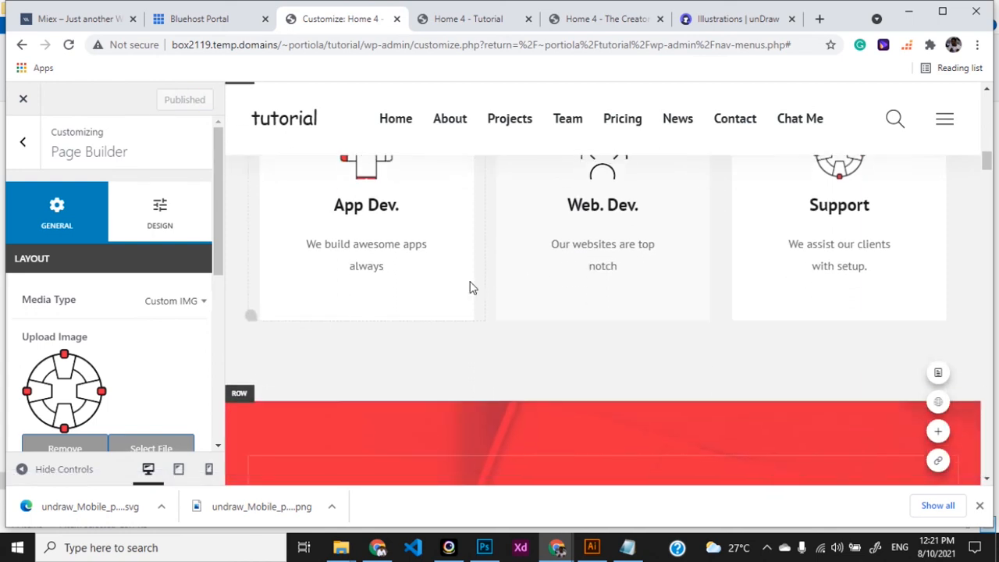
scroll(470, 287, down, 5)
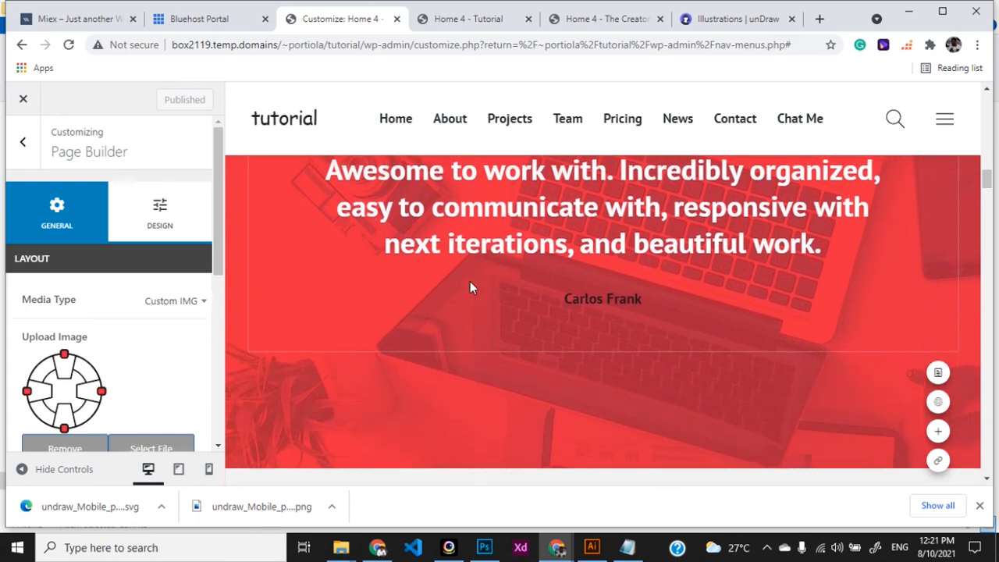
scroll(471, 287, down, 5)
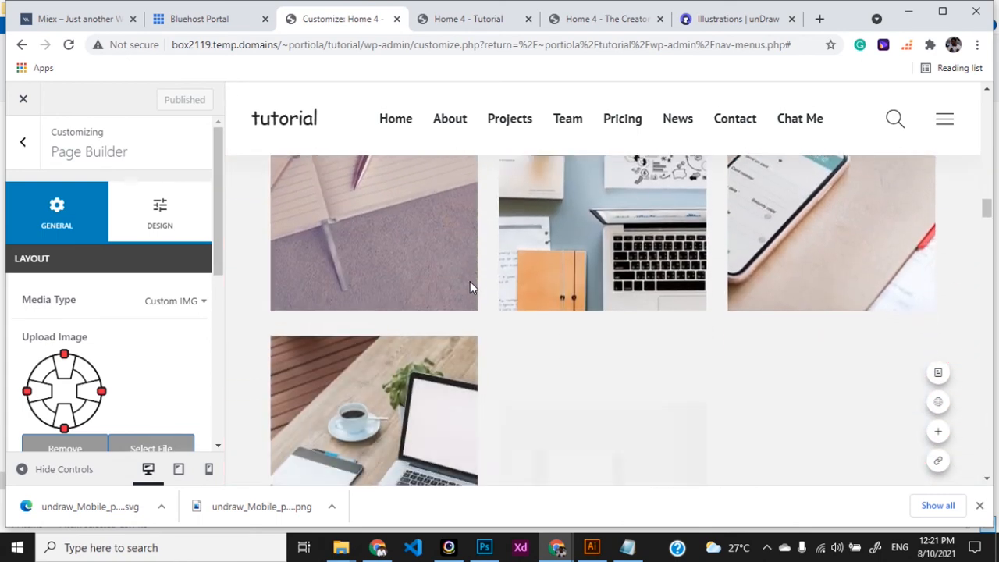
scroll(470, 281, down, 4)
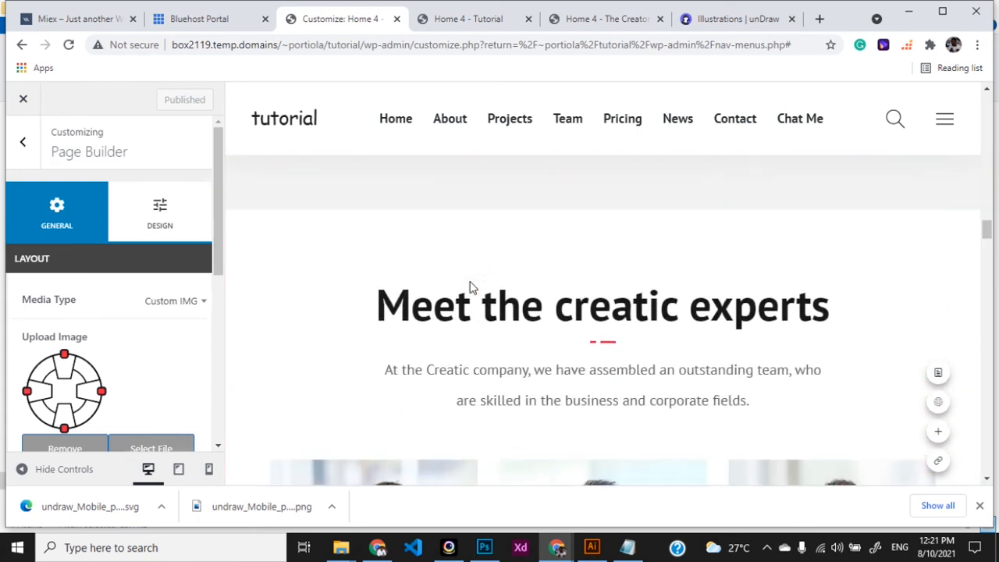
scroll(471, 282, up, 9)
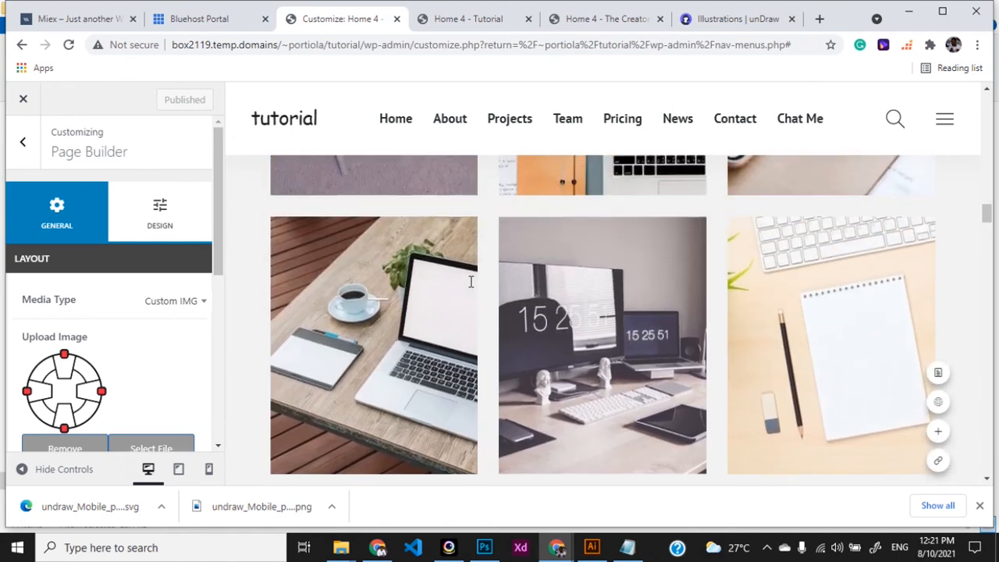
scroll(470, 282, up, 3)
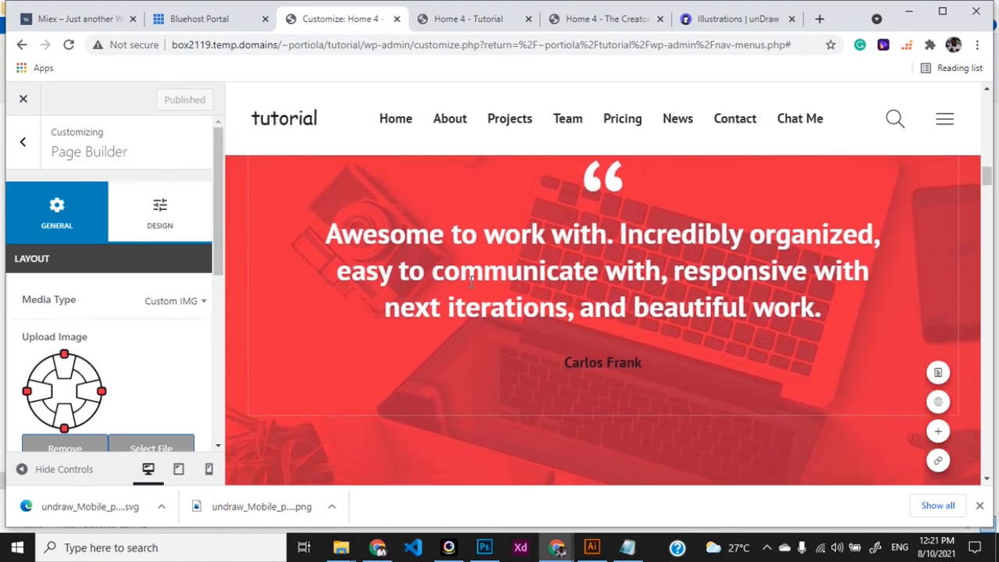
scroll(492, 277, down, 6)
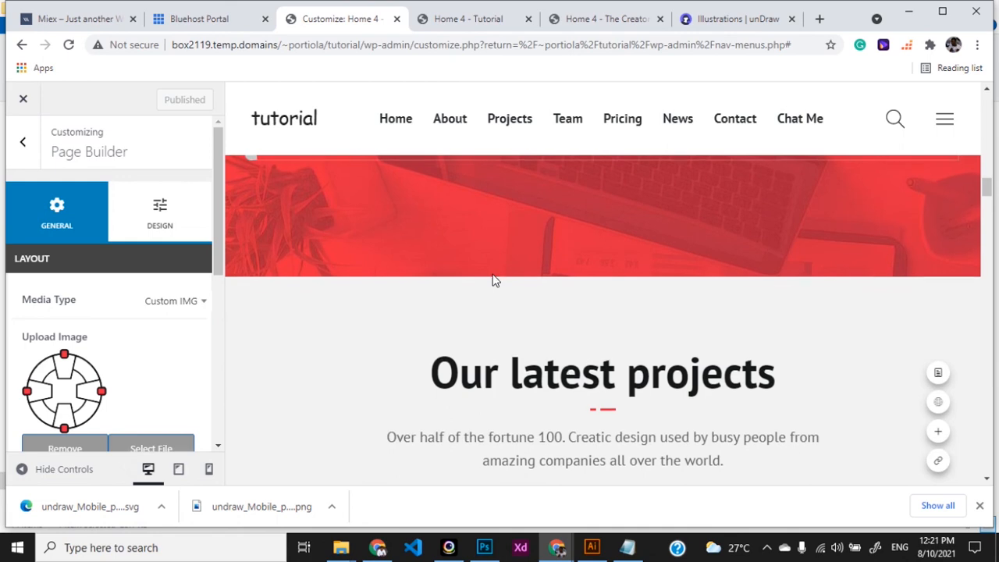
scroll(492, 277, down, 1)
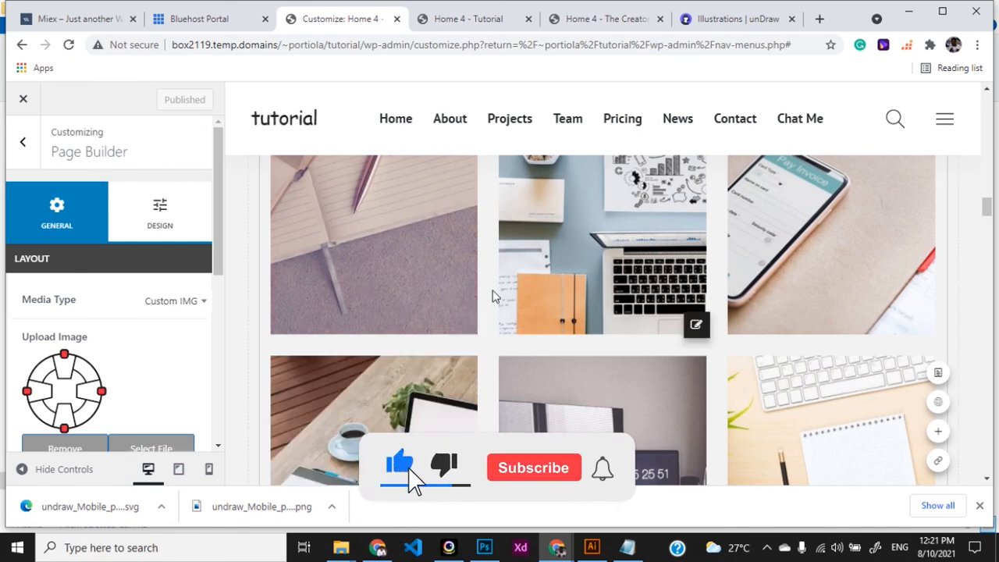
scroll(492, 296, down, 8)
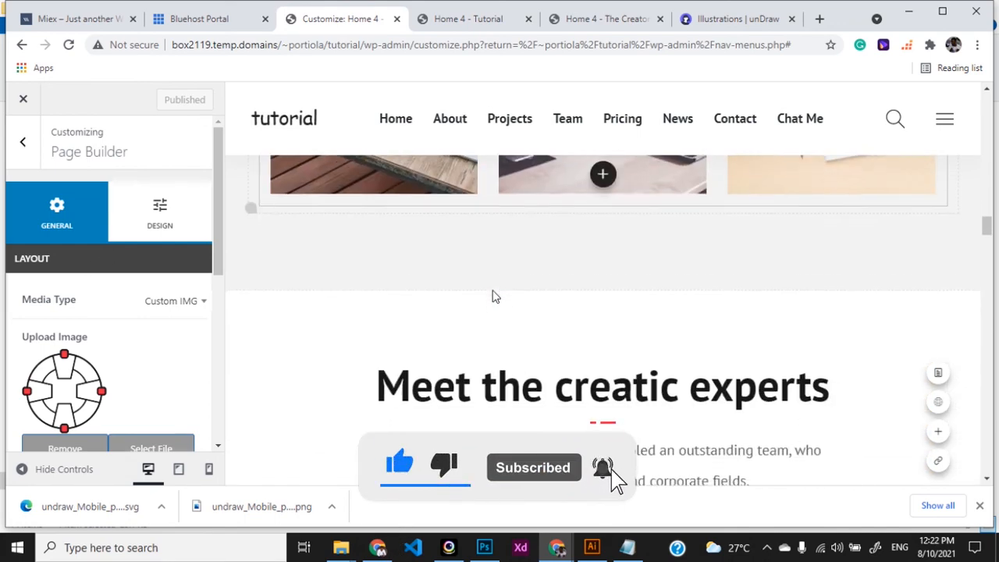